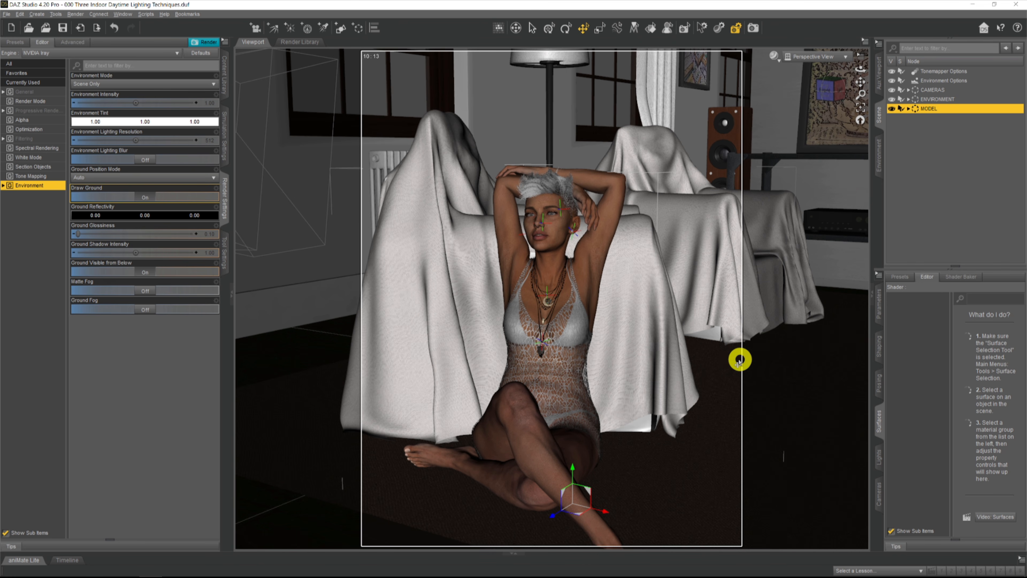
Look over the room and the seated figure in perspective, and switch the viewport to the scene's Camera view.
{"action": "scroll", "coordinate": [648, 399], "scroll_direction": "down", "scroll_amount": 6}
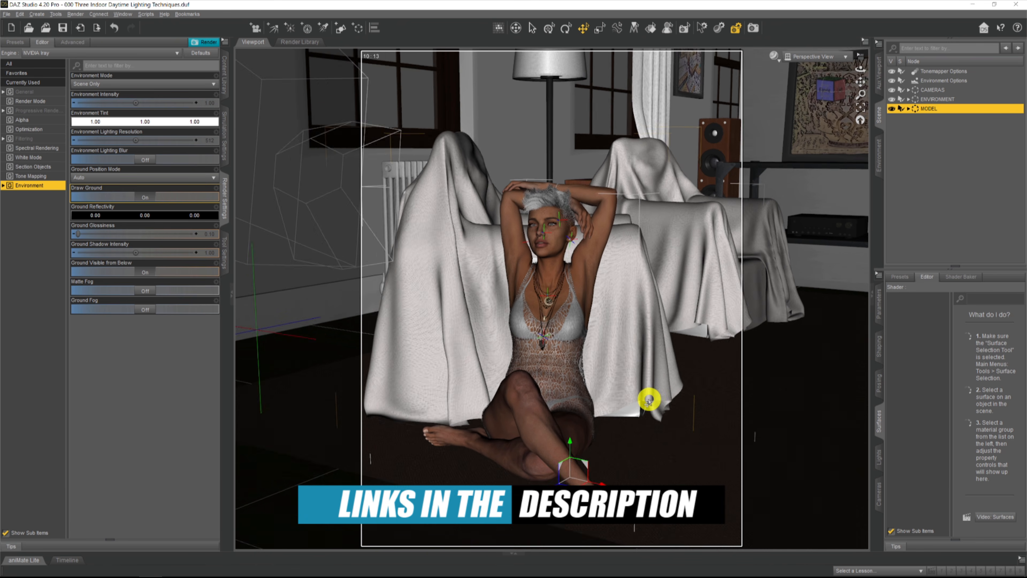
{"action": "middle_click_drag", "start_coordinate": [649, 399], "coordinate": [703, 249]}
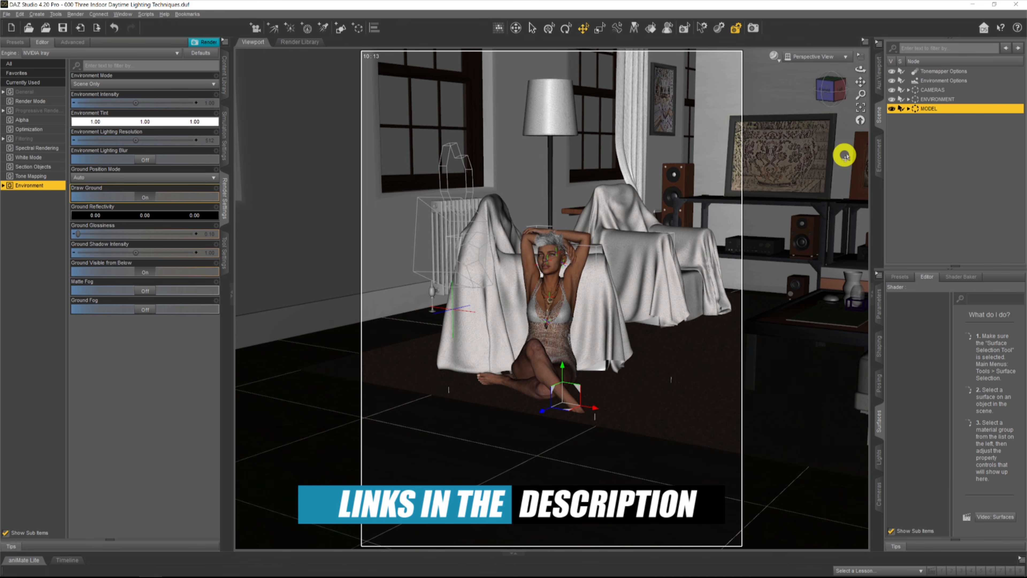
{"action": "mouse_move", "coordinate": [857, 64]}
{"action": "left_mouse_down"}
{"action": "mouse_move", "coordinate": [867, 66]}
{"action": "mouse_move", "coordinate": [841, 66]}
{"action": "mouse_move", "coordinate": [868, 64]}
{"action": "mouse_move", "coordinate": [849, 60]}
{"action": "left_mouse_up"}
{"action": "left_click", "coordinate": [809, 56]}
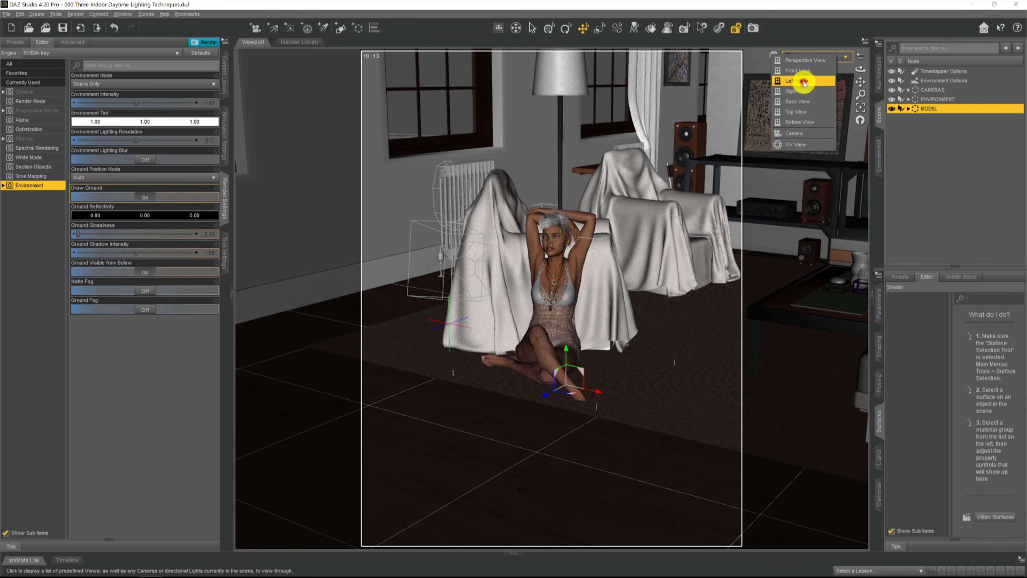
{"action": "left_click", "coordinate": [796, 134]}
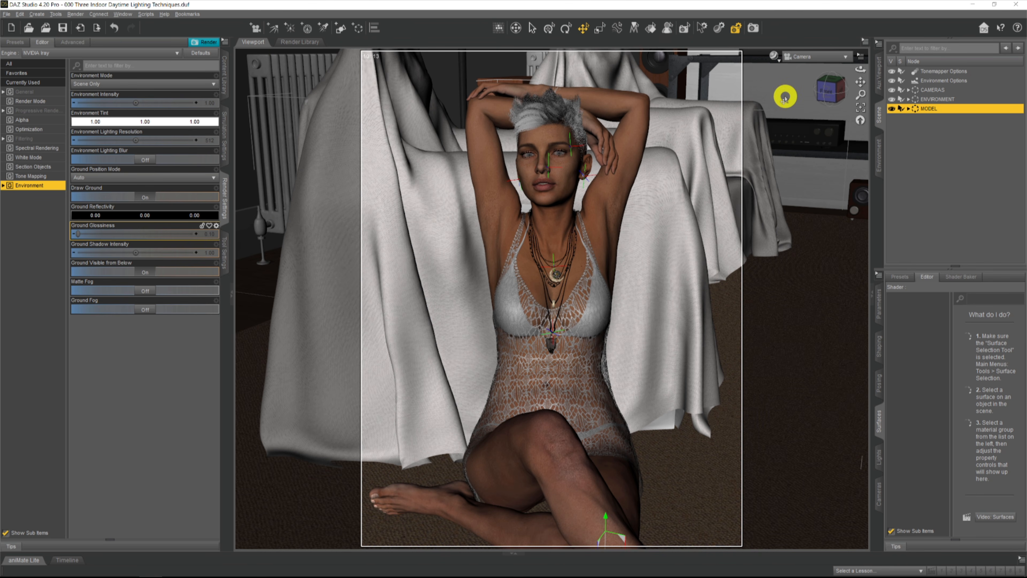
Preview the camera view in the NVIDIA Iray draw style and return the viewport to Texture Shaded.
{"action": "left_click", "coordinate": [773, 56]}
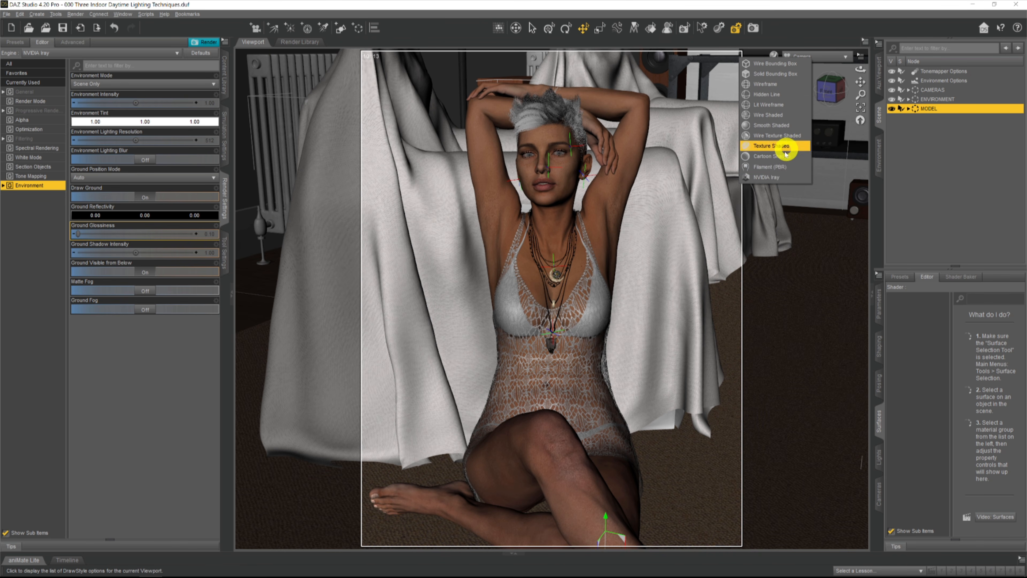
{"action": "left_click", "coordinate": [768, 177]}
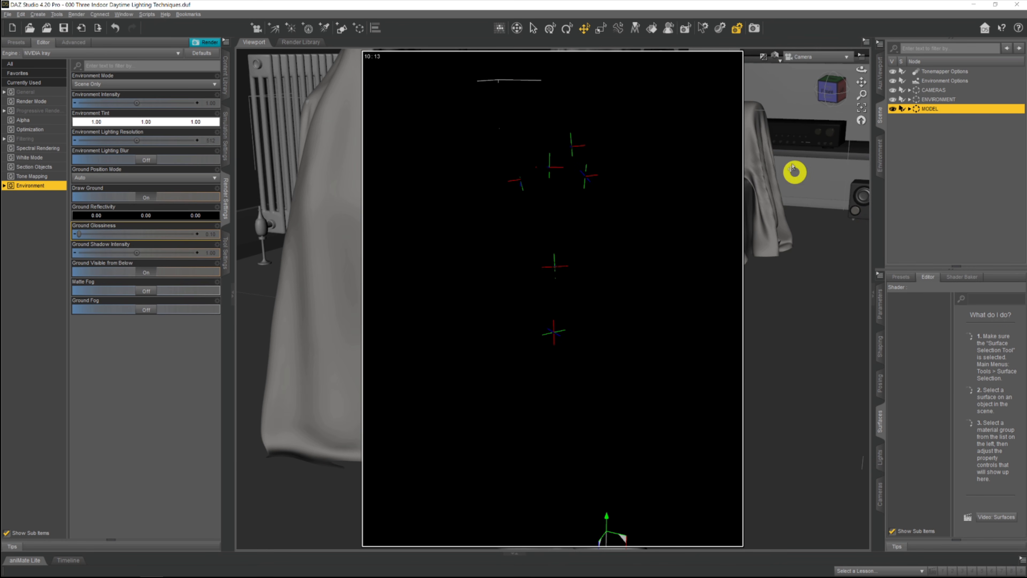
{"action": "left_click", "coordinate": [777, 60]}
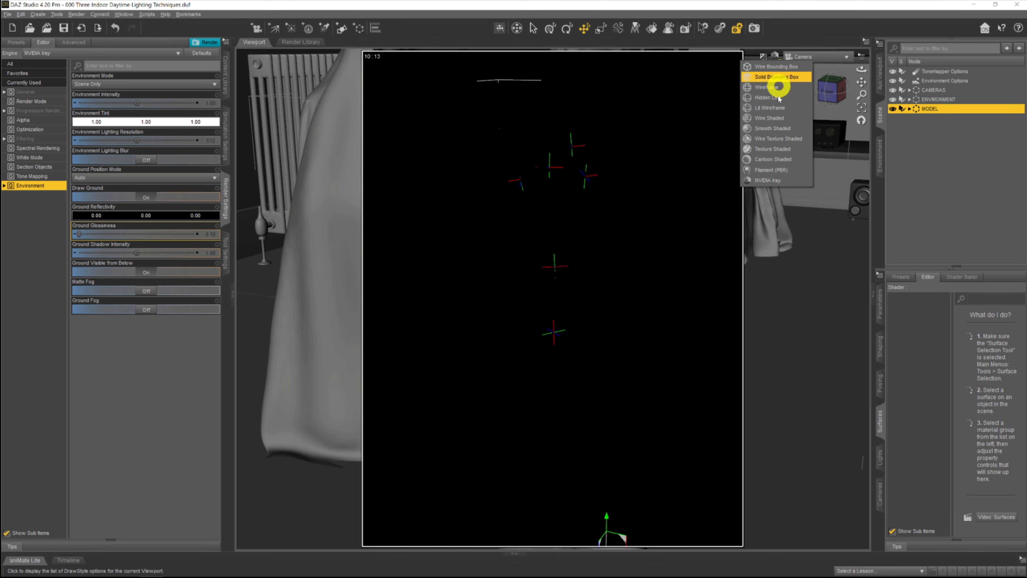
{"action": "left_click", "coordinate": [792, 150]}
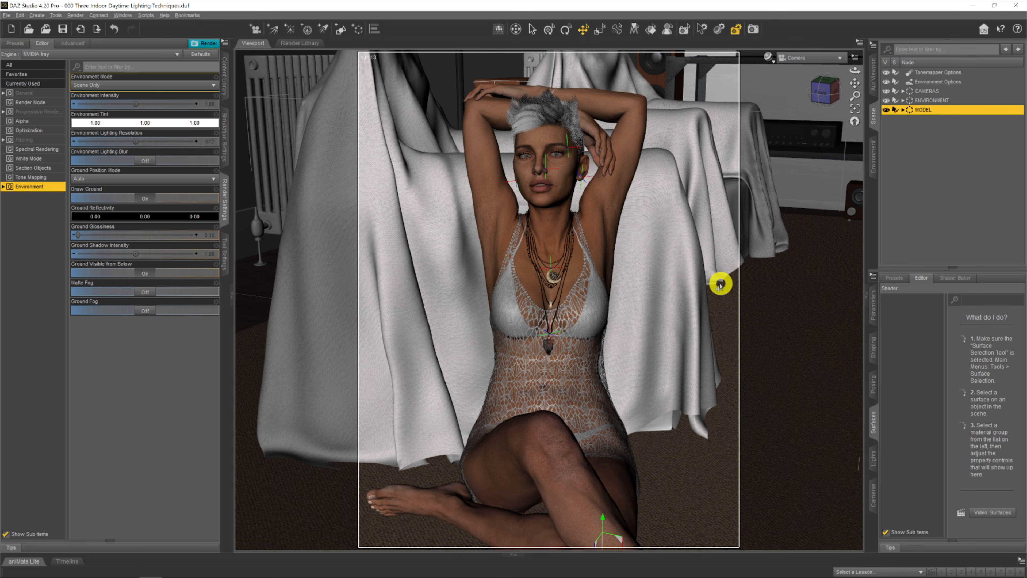
In Perspective View, find the room's ceiling above the figure and select all of the FGEL Ceiling surfaces for editing.
{"action": "left_click", "coordinate": [794, 64]}
{"action": "left_click", "coordinate": [793, 72]}
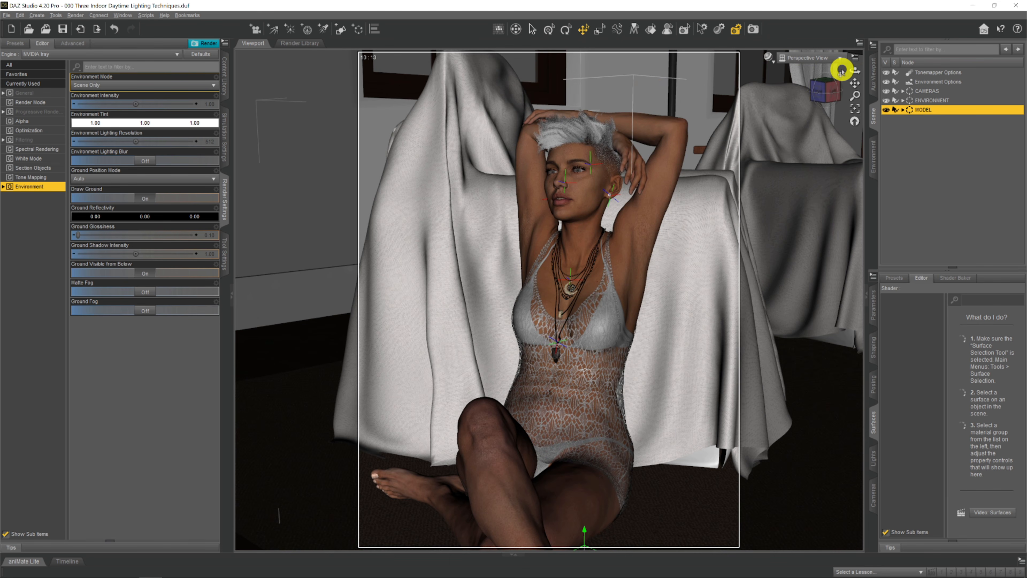
{"action": "left_click_drag", "start_coordinate": [856, 69], "coordinate": [800, 133]}
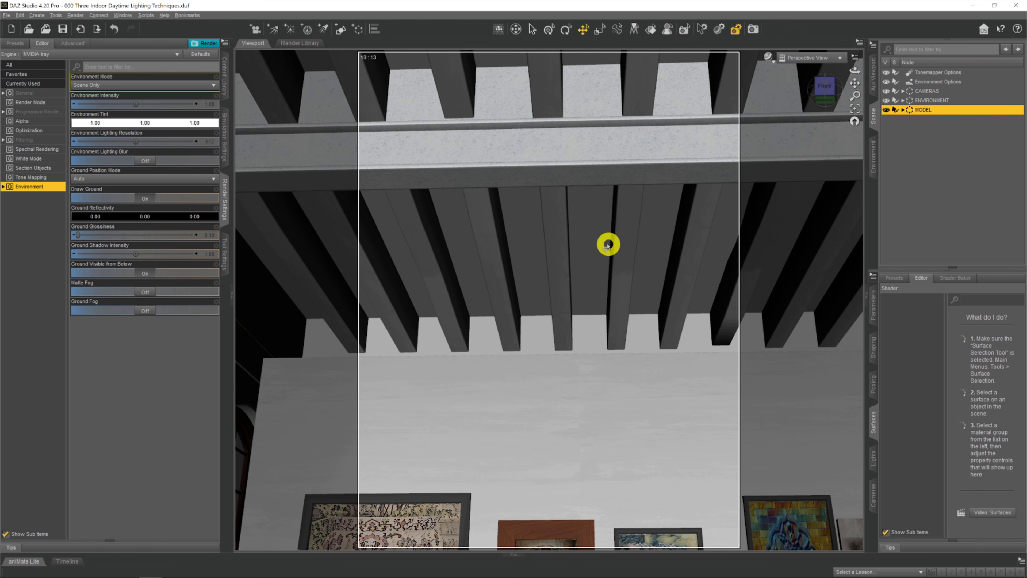
{"action": "left_click", "coordinate": [635, 193]}
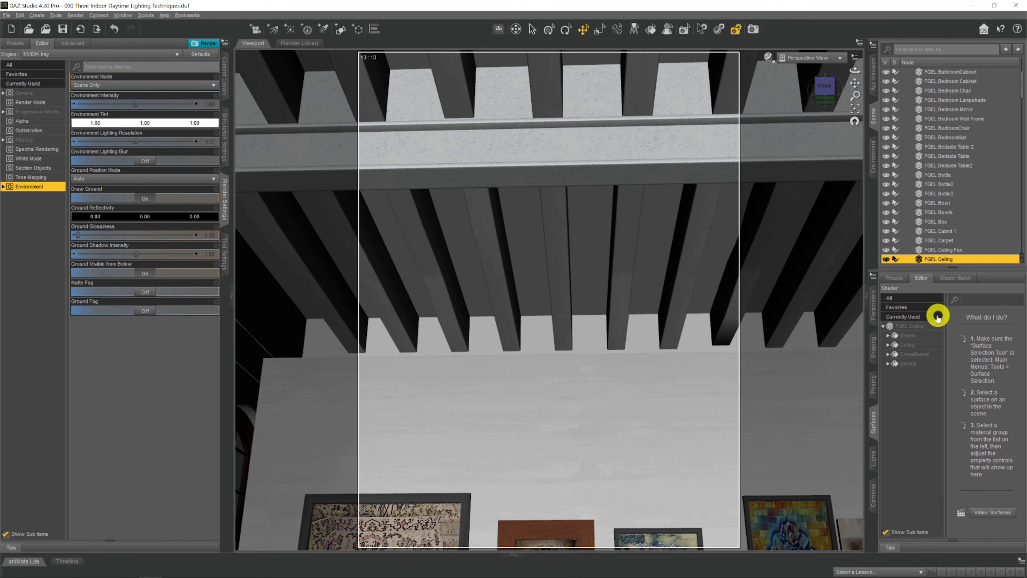
{"action": "left_click", "coordinate": [915, 327]}
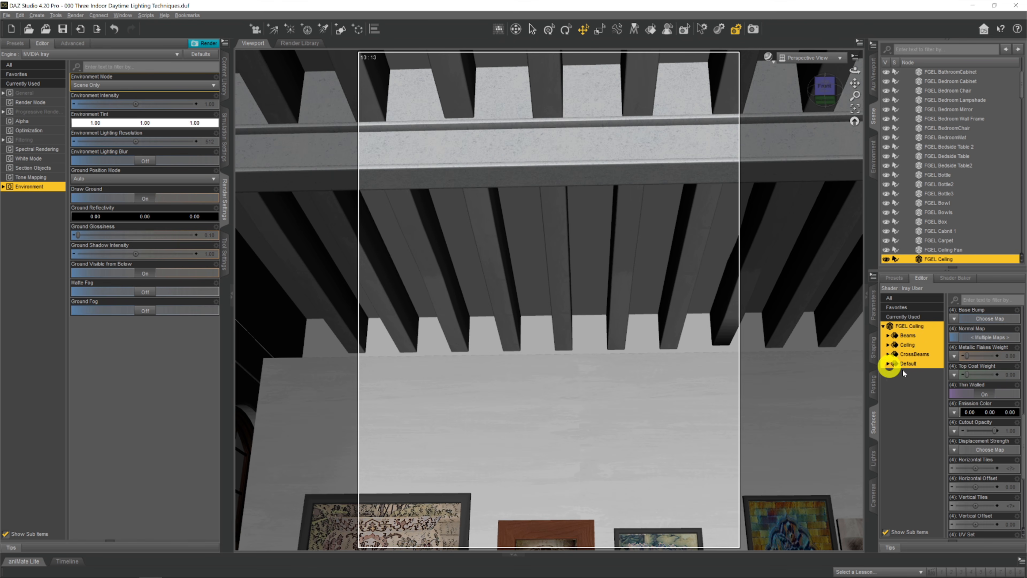
{"action": "scroll", "coordinate": [979, 336], "scroll_direction": "up", "scroll_amount": 4}
{"action": "scroll", "coordinate": [963, 416], "scroll_direction": "down", "scroll_amount": 4}
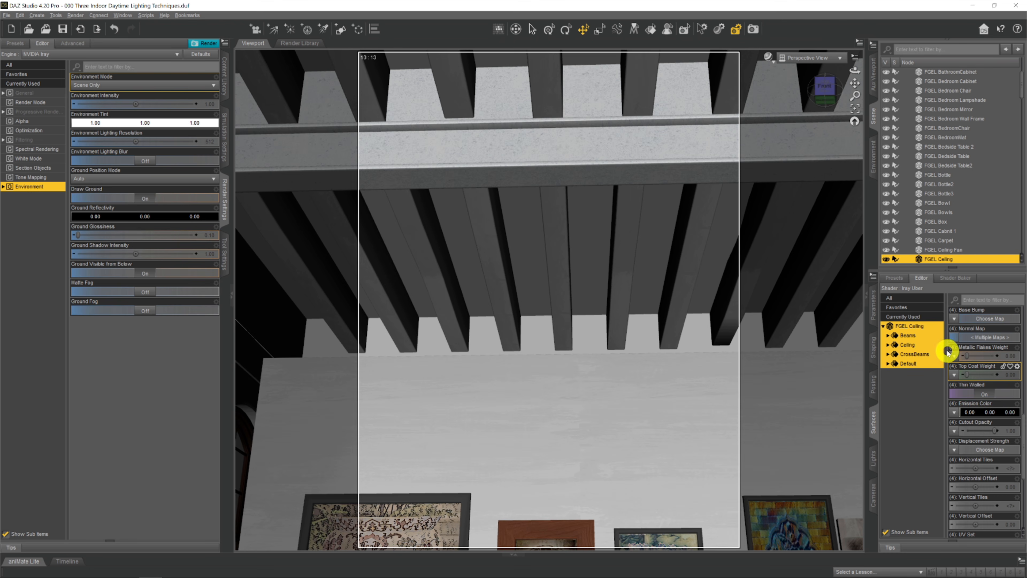
Set the Emission Color of the ceiling surfaces to a pale blue of 0.76, 1.00, 1.00.
{"action": "left_click", "coordinate": [979, 413]}
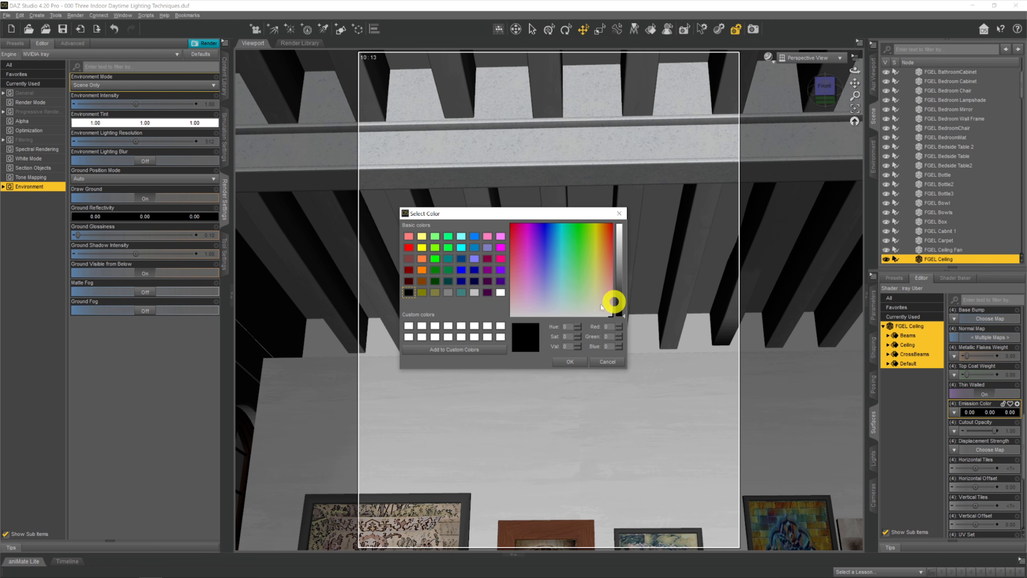
{"action": "left_click", "coordinate": [500, 292]}
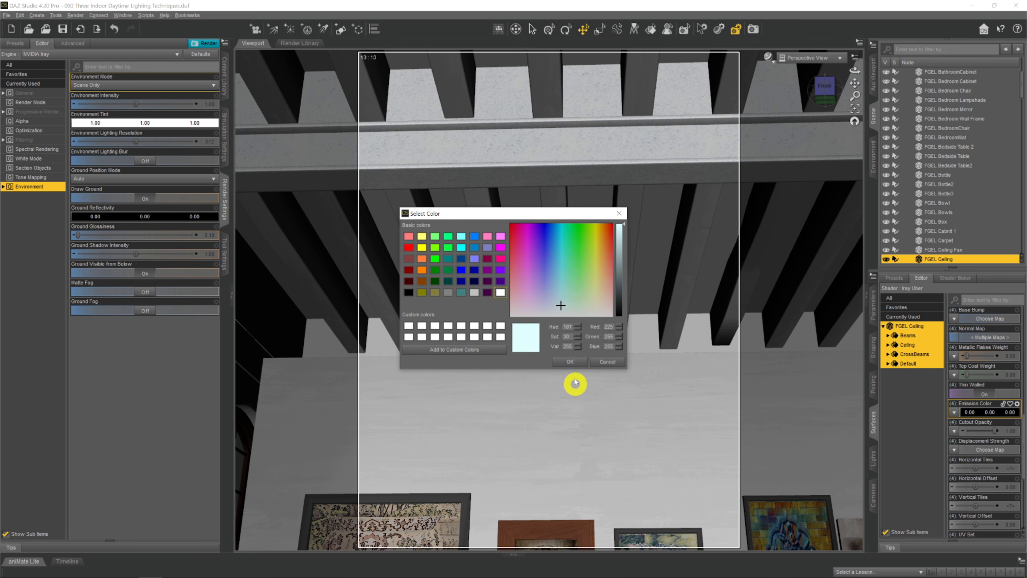
{"action": "left_click", "coordinate": [574, 362]}
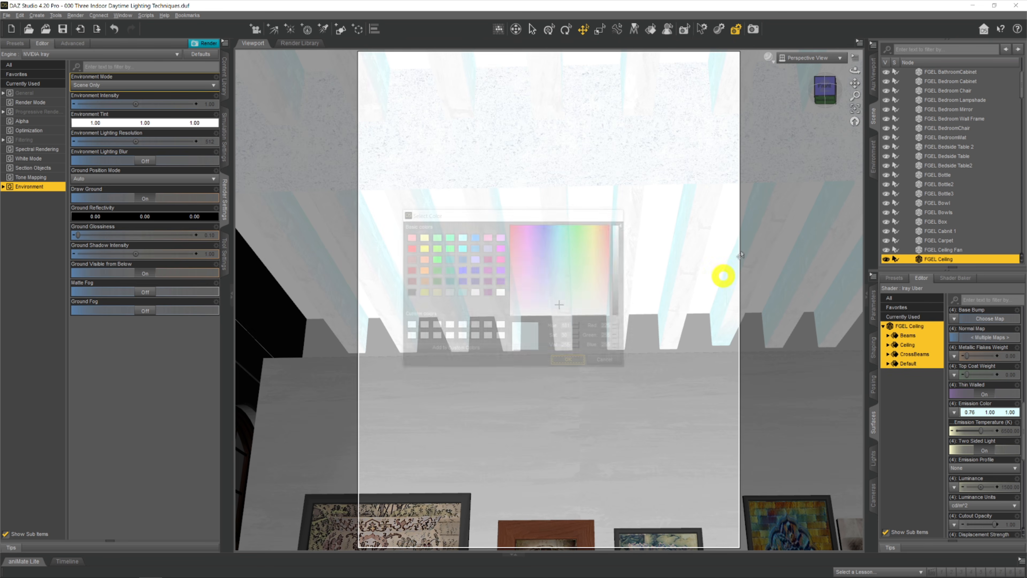
Look through the scene's Camera and preview the ceiling lighting in the NVIDIA Iray draw style.
{"action": "left_click", "coordinate": [798, 59]}
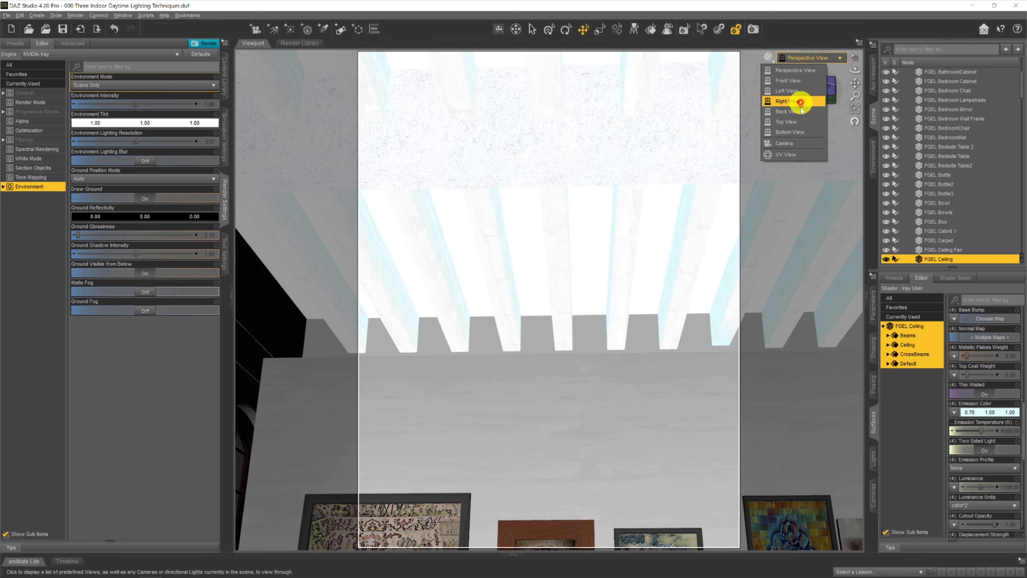
{"action": "left_click", "coordinate": [789, 143]}
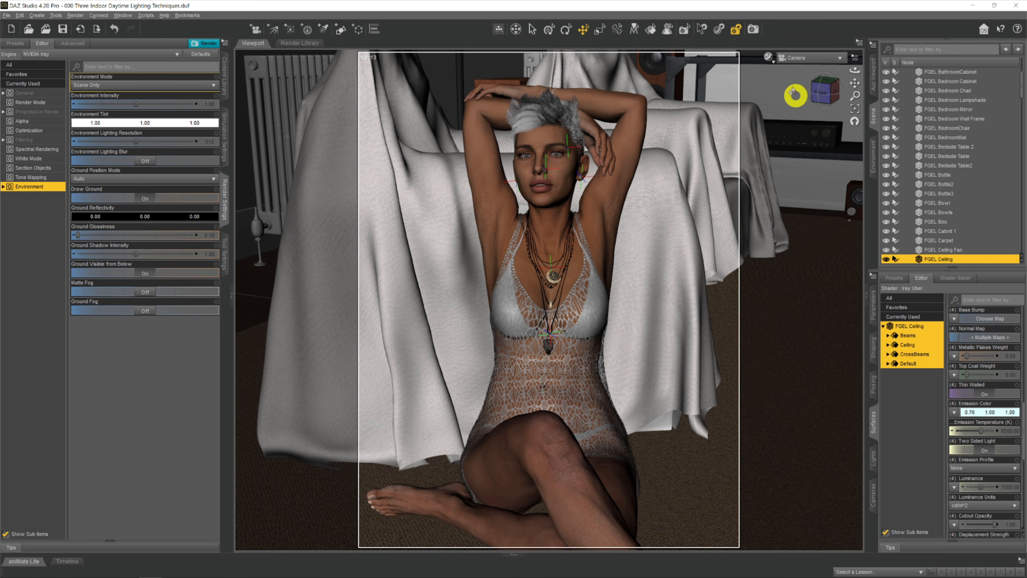
{"action": "left_click", "coordinate": [768, 57]}
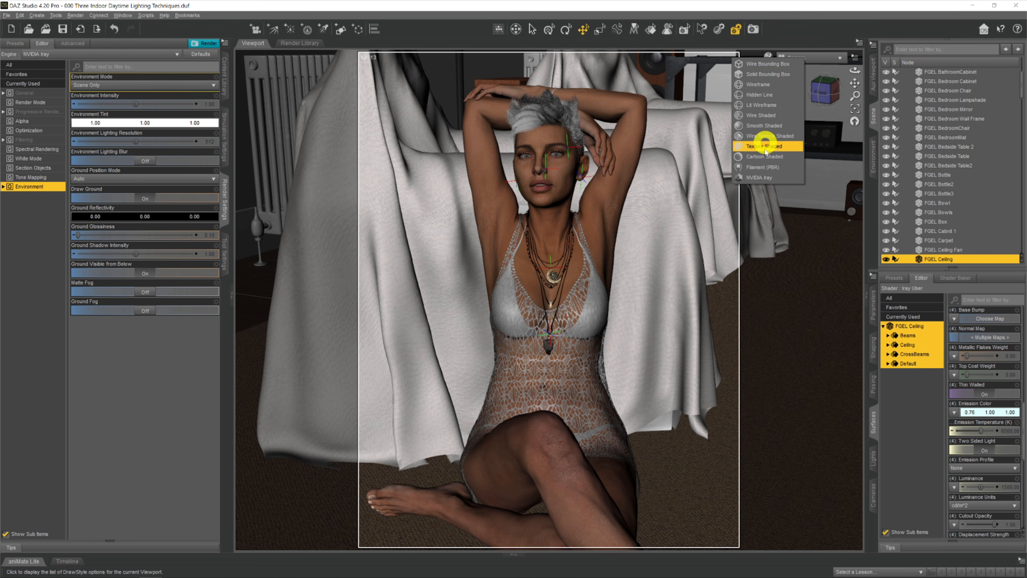
{"action": "left_click", "coordinate": [760, 176]}
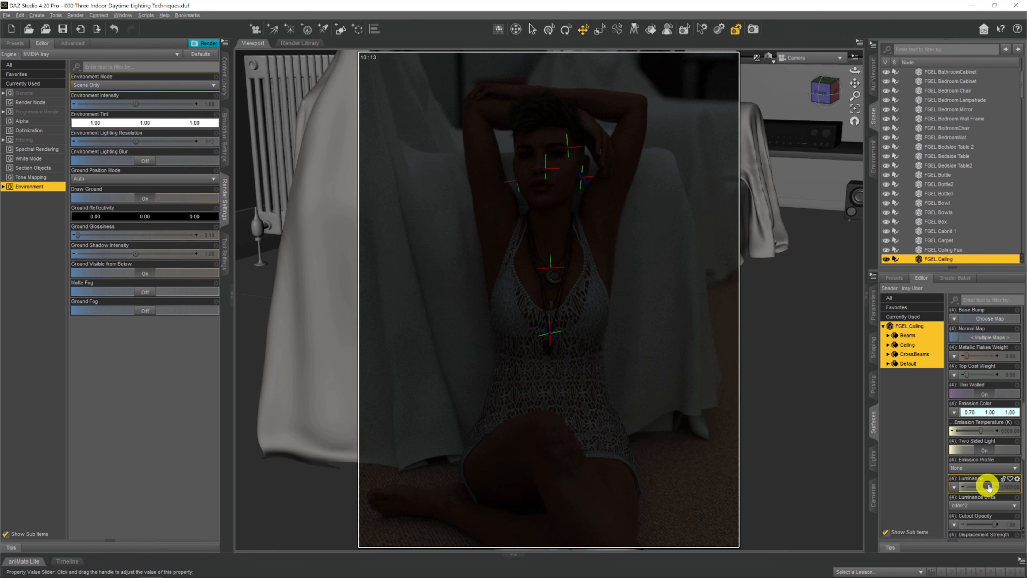
Set the Luminance of the emissive ceiling surfaces to 15000 cd/m^2.
{"action": "left_click", "coordinate": [1002, 487]}
{"action": "scroll", "coordinate": [1013, 488], "scroll_direction": "down", "scroll_amount": 1}
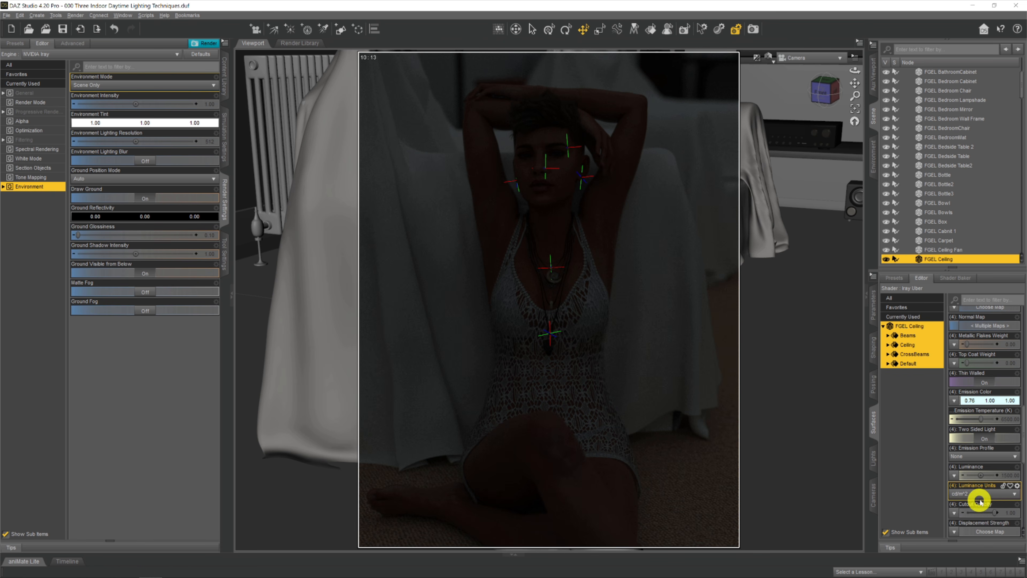
{"action": "left_click", "coordinate": [1009, 475]}
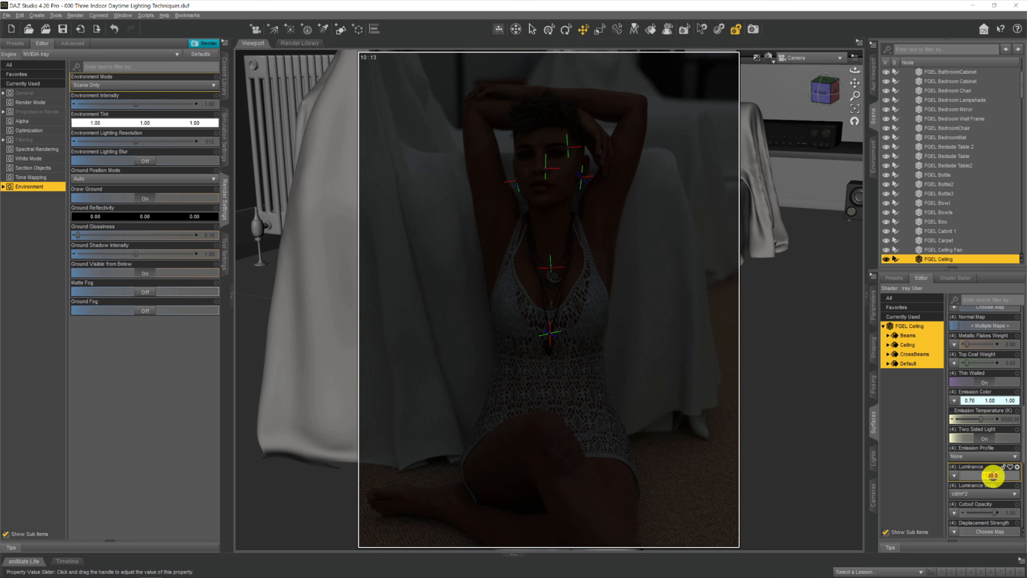
{"action": "key", "text": "Return"}
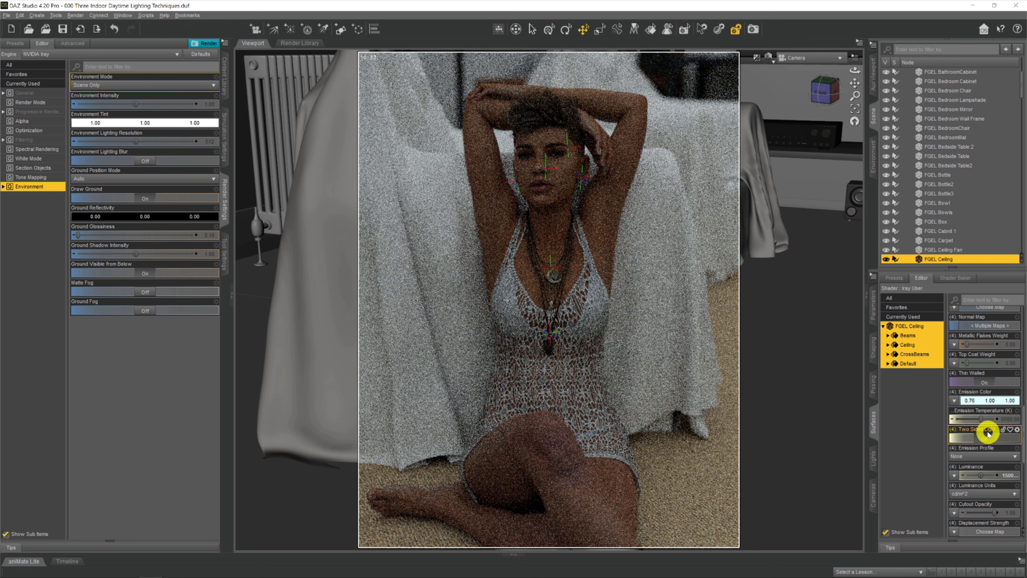
Set the Luminance of the emissive ceiling surfaces to 30000 cd/m^2.
{"action": "double_click", "coordinate": [987, 475]}
{"action": "left_click_drag", "start_coordinate": [986, 475], "coordinate": [941, 471]}
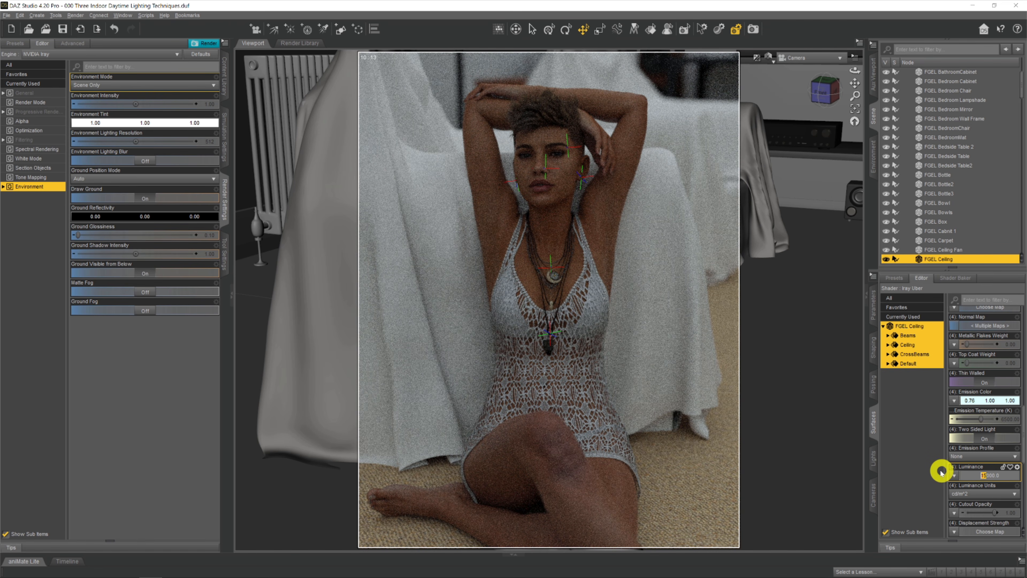
{"action": "type", "text": "30"}
{"action": "key", "text": "Return"}
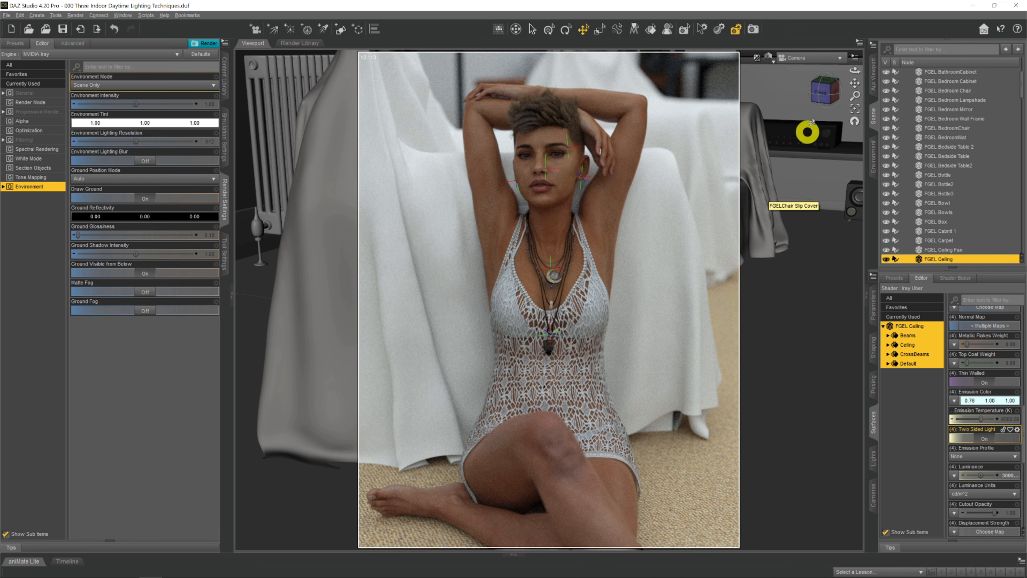
Switch to Perspective View and frame the seated figure from her side, with the bench and speakers behind her.
{"action": "left_click", "coordinate": [793, 58]}
{"action": "left_click", "coordinate": [792, 61]}
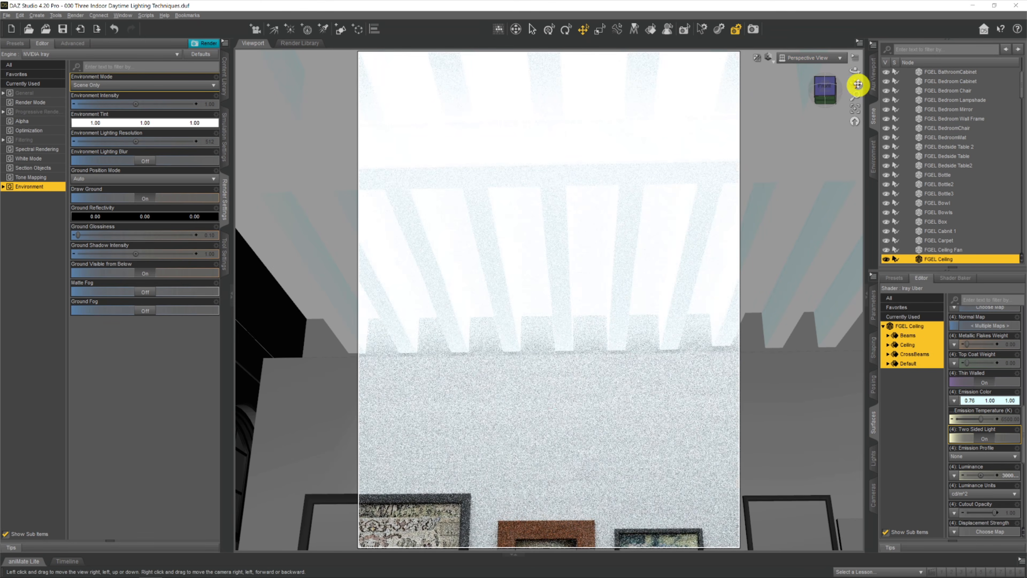
{"action": "mouse_move", "coordinate": [856, 72]}
{"action": "left_mouse_down"}
{"action": "mouse_move", "coordinate": [855, 104]}
{"action": "mouse_move", "coordinate": [892, 62]}
{"action": "mouse_move", "coordinate": [855, 68]}
{"action": "mouse_move", "coordinate": [878, 68]}
{"action": "mouse_move", "coordinate": [853, 72]}
{"action": "mouse_move", "coordinate": [850, 87]}
{"action": "mouse_move", "coordinate": [854, 72]}
{"action": "left_mouse_up"}
{"action": "scroll", "coordinate": [571, 381], "scroll_direction": "up", "scroll_amount": 3}
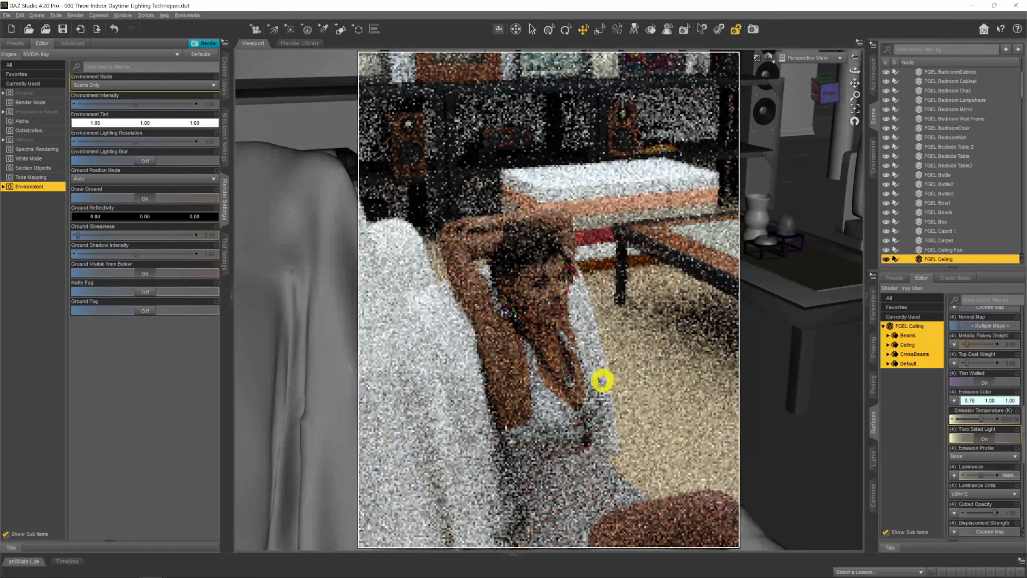
{"action": "scroll", "coordinate": [607, 380], "scroll_direction": "down", "scroll_amount": 5}
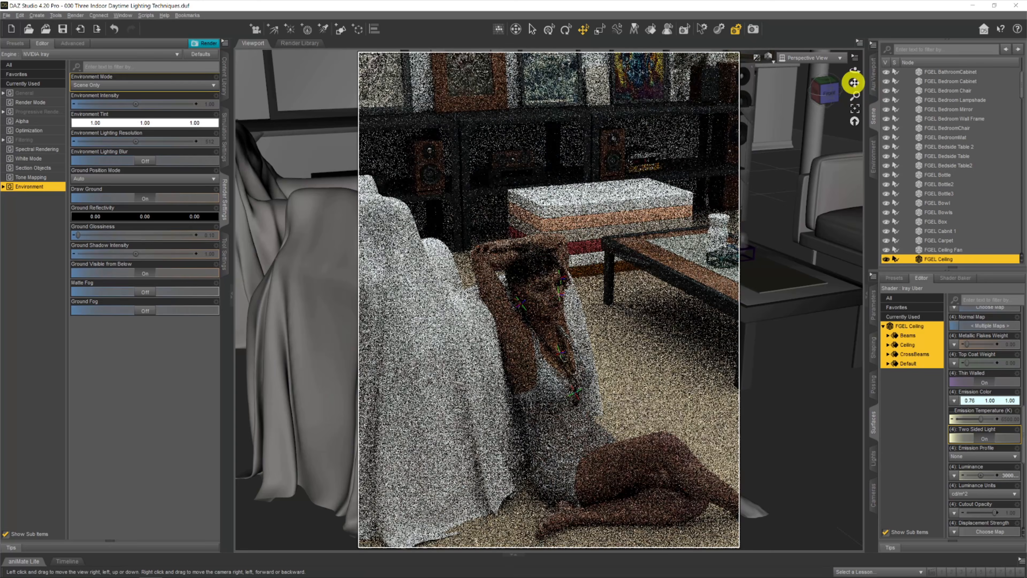
{"action": "left_click_drag", "start_coordinate": [854, 83], "coordinate": [853, 83]}
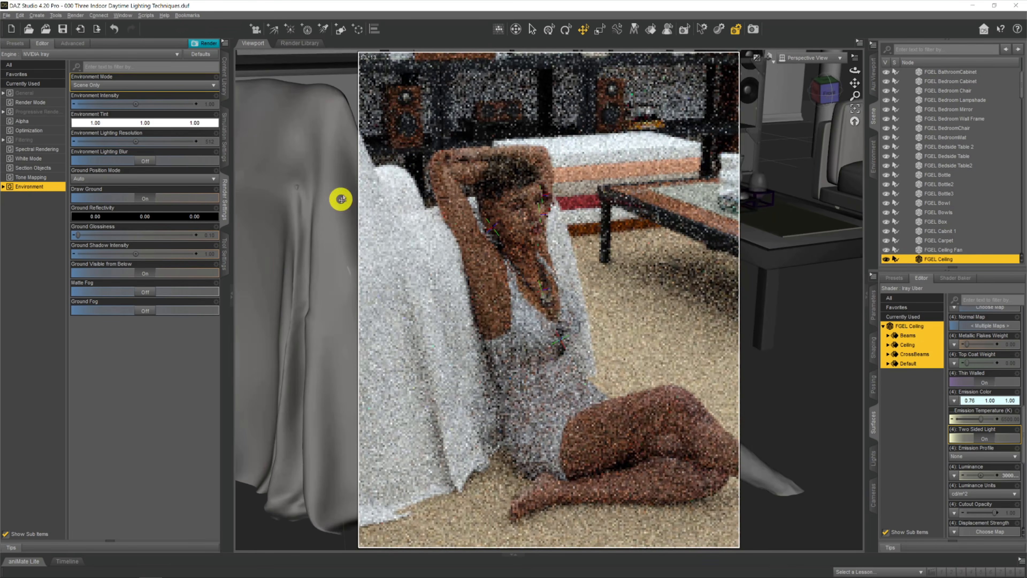
{"action": "scroll", "coordinate": [445, 198], "scroll_direction": "up", "scroll_amount": 3}
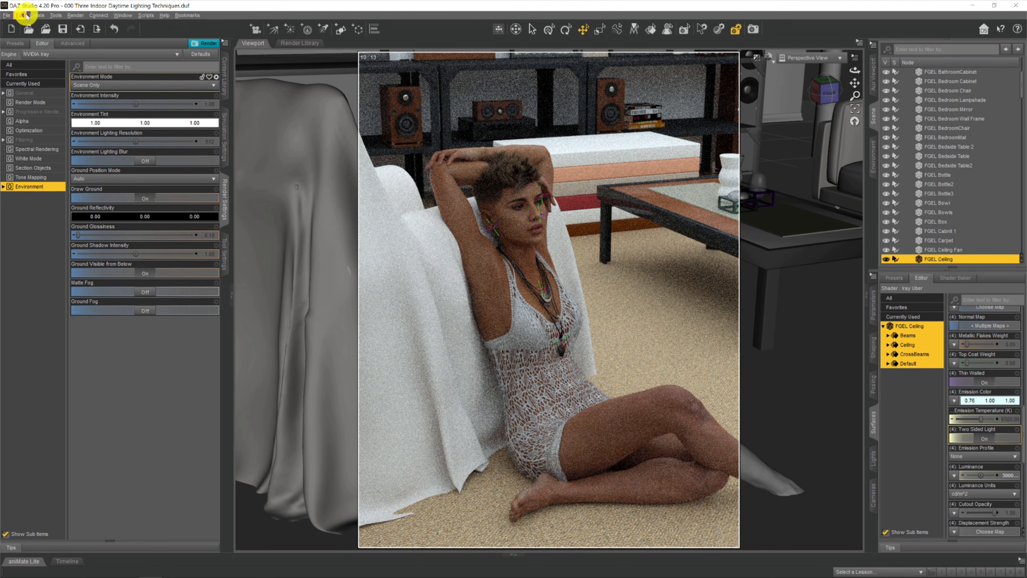
Create a new point light named PointLight that takes over the active Perspective View transforms.
{"action": "left_click", "coordinate": [35, 15]}
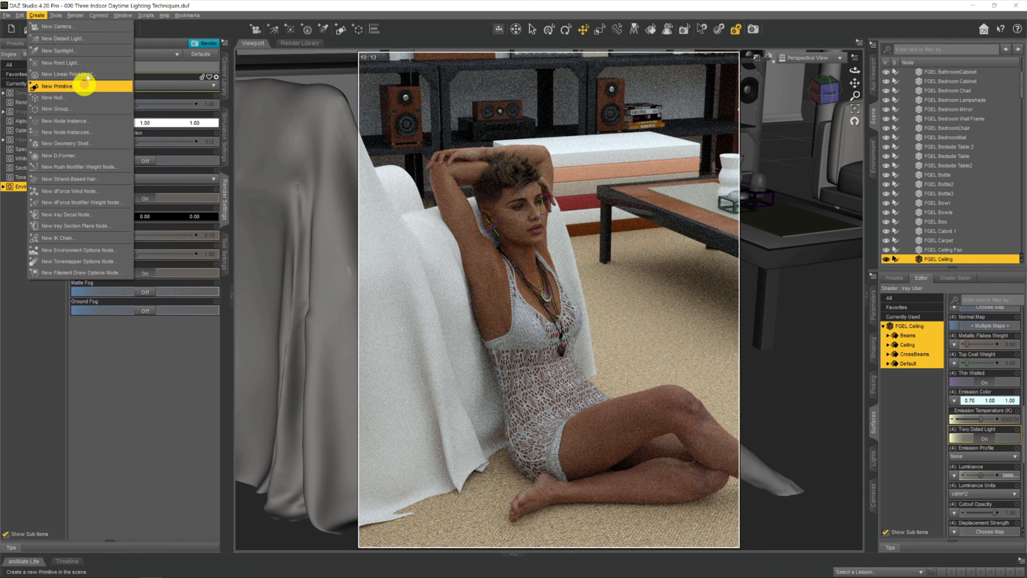
{"action": "left_click", "coordinate": [89, 64]}
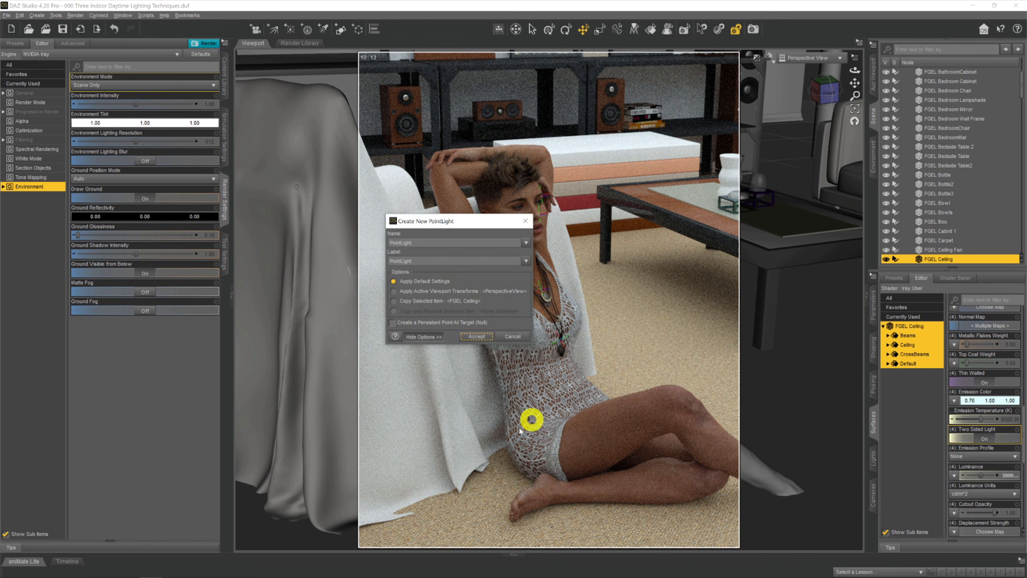
{"action": "left_click", "coordinate": [447, 291]}
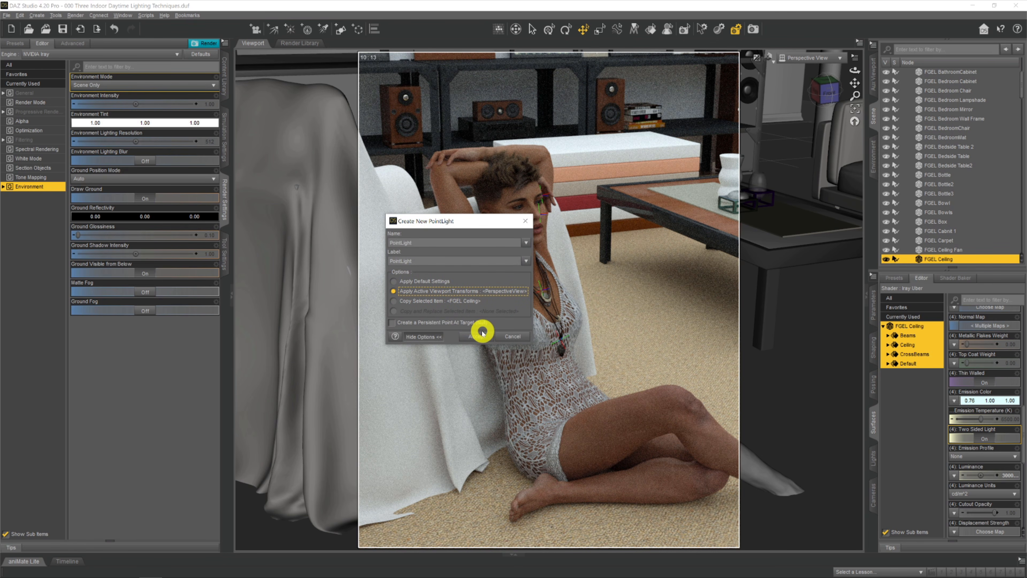
{"action": "left_click", "coordinate": [470, 334]}
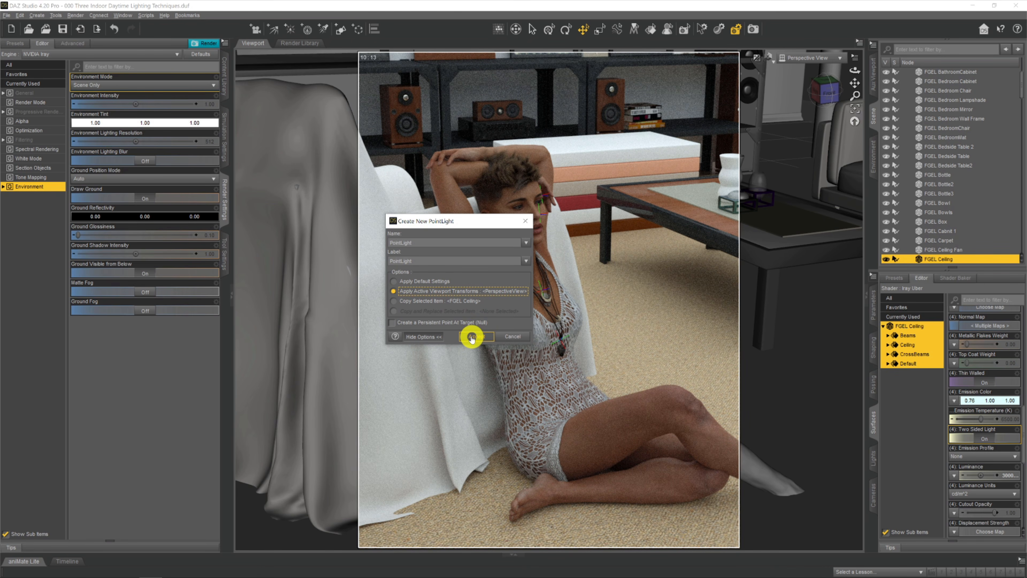
{"action": "left_click", "coordinate": [471, 336]}
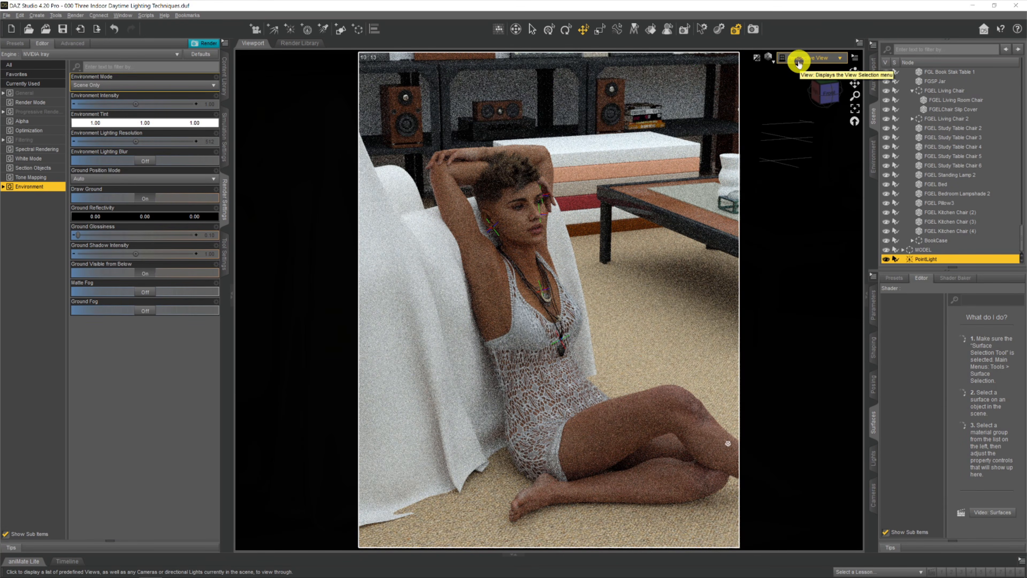
Examine the point light's placement in the room from the Perspective View and return to the Camera view.
{"action": "left_click", "coordinate": [799, 62]}
{"action": "left_click", "coordinate": [831, 39]}
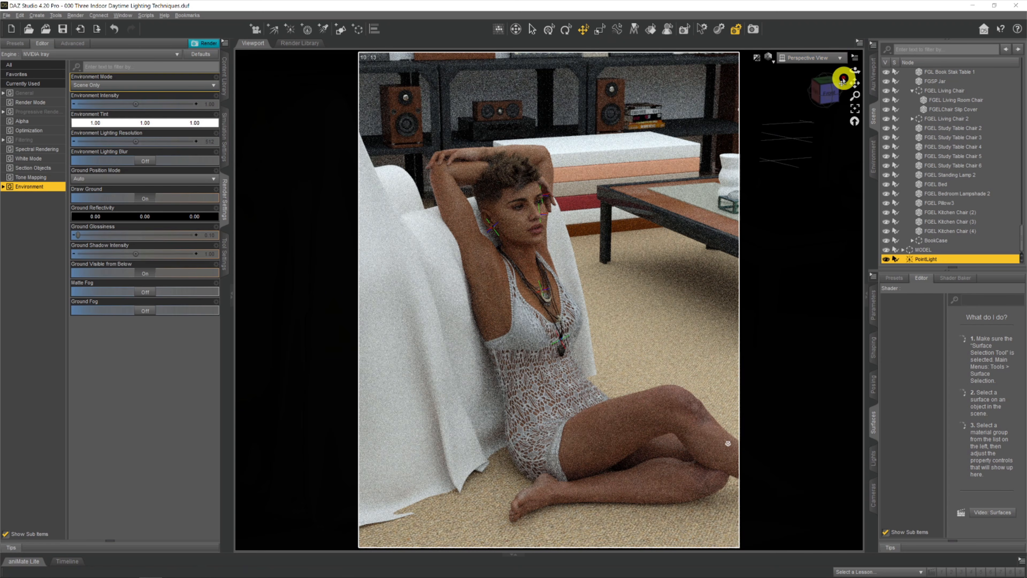
{"action": "mouse_move", "coordinate": [853, 69]}
{"action": "left_mouse_down"}
{"action": "mouse_move", "coordinate": [812, 78]}
{"action": "mouse_move", "coordinate": [851, 68]}
{"action": "left_mouse_up"}
{"action": "scroll", "coordinate": [566, 295], "scroll_direction": "down", "scroll_amount": 2}
{"action": "scroll", "coordinate": [608, 285], "scroll_direction": "down", "scroll_amount": 5}
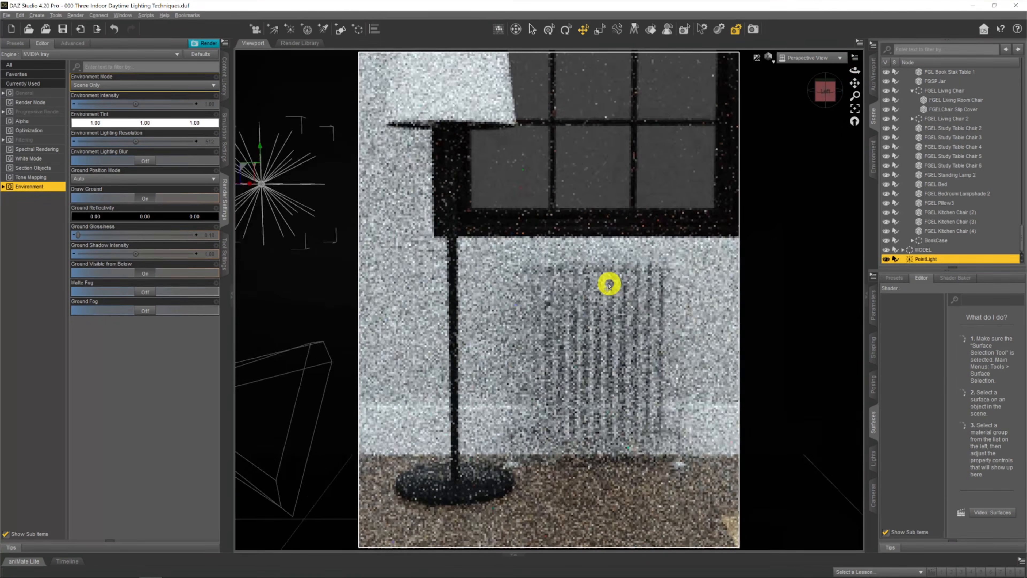
{"action": "left_click_drag", "start_coordinate": [861, 82], "coordinate": [855, 85]}
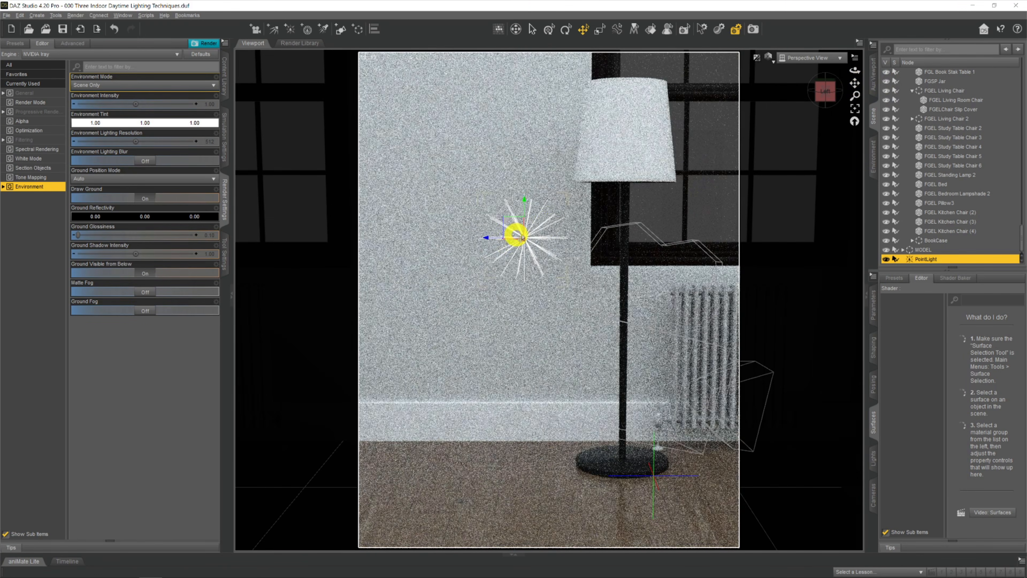
{"action": "left_click", "coordinate": [800, 63]}
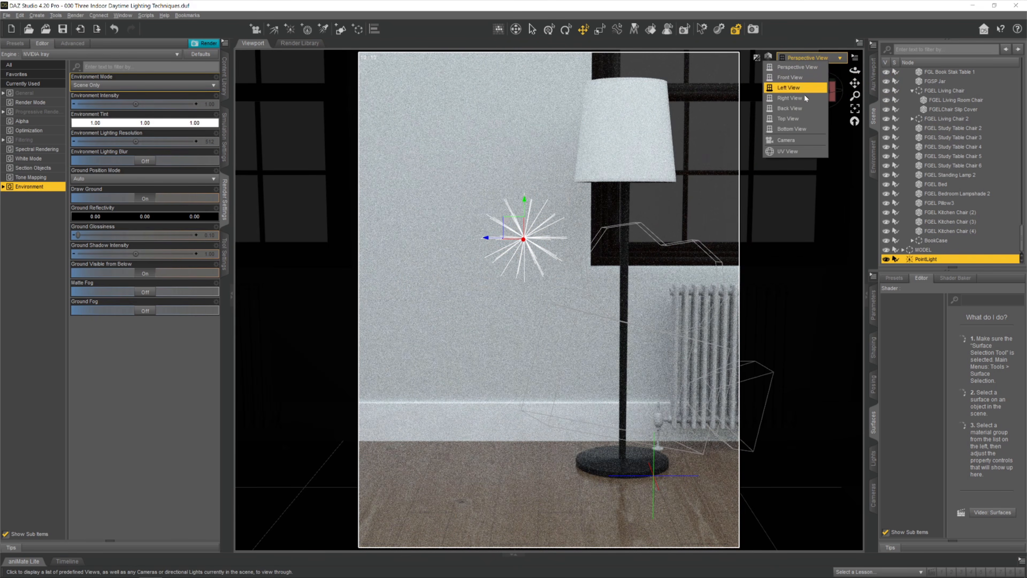
{"action": "left_click", "coordinate": [784, 140]}
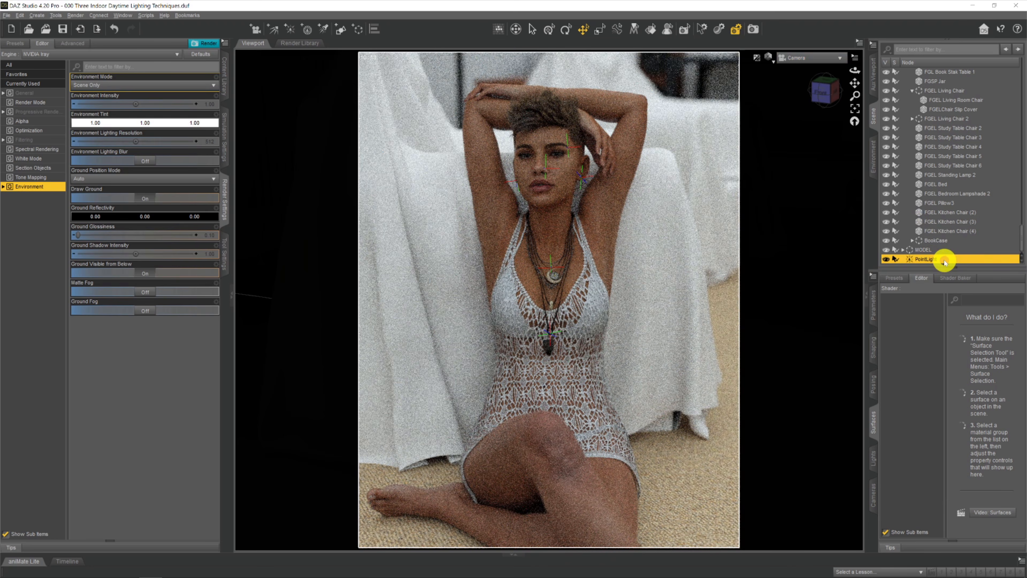
Set the point light's color to a pale yellow of 255, 255, 210.
{"action": "left_click", "coordinate": [875, 459]}
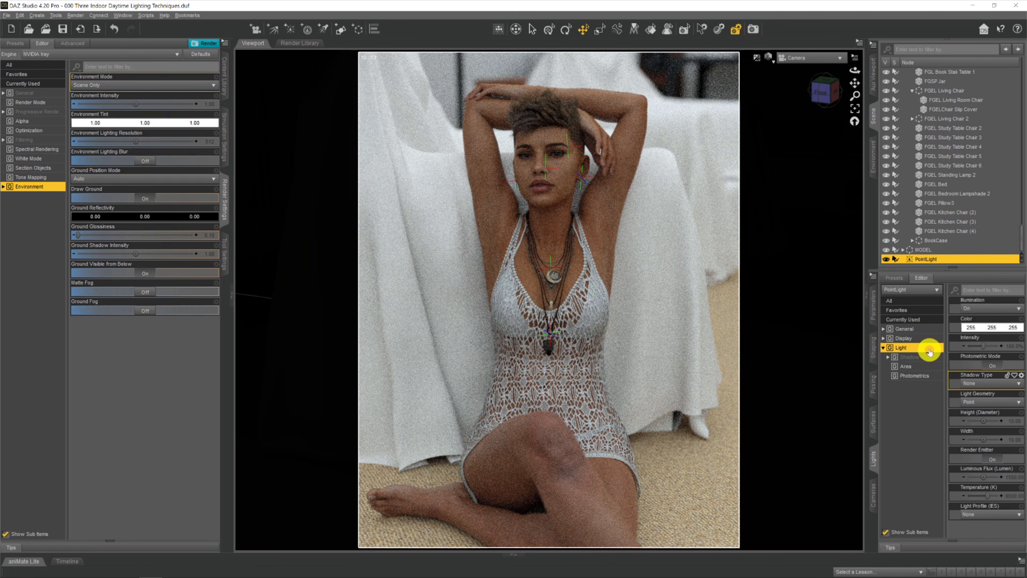
{"action": "left_click", "coordinate": [979, 331]}
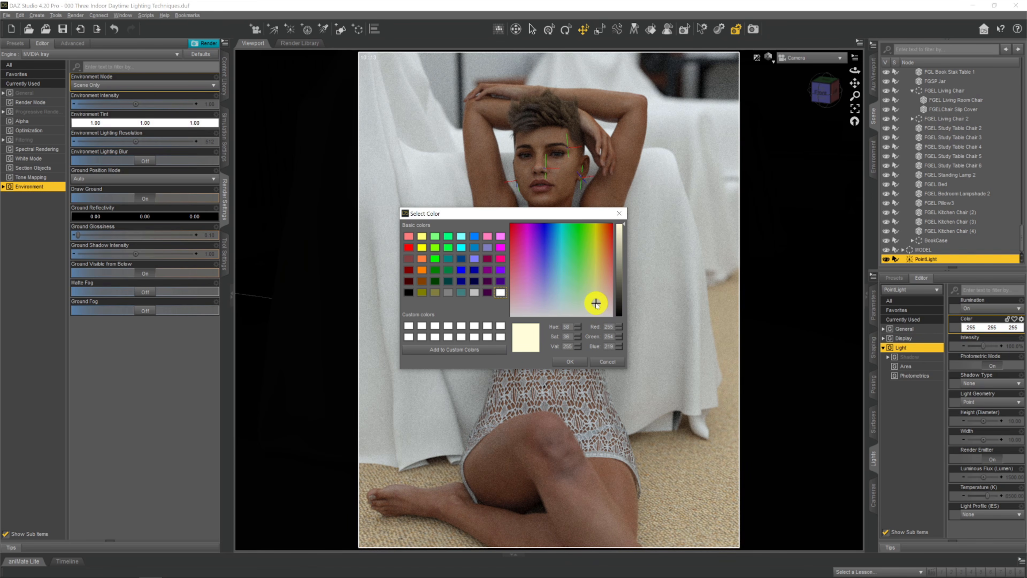
{"action": "left_click_drag", "start_coordinate": [595, 299], "coordinate": [595, 300]}
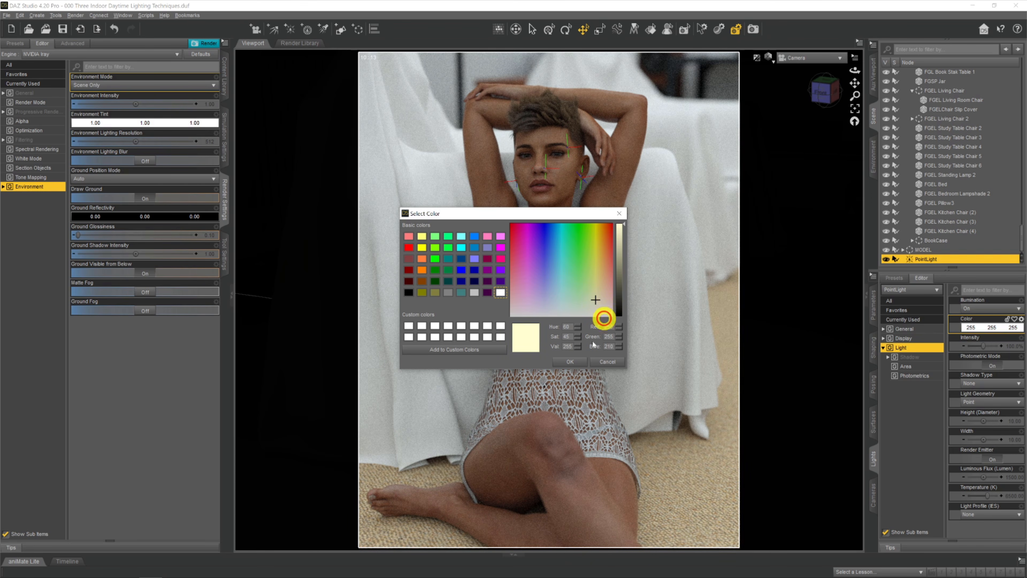
{"action": "left_click", "coordinate": [570, 362]}
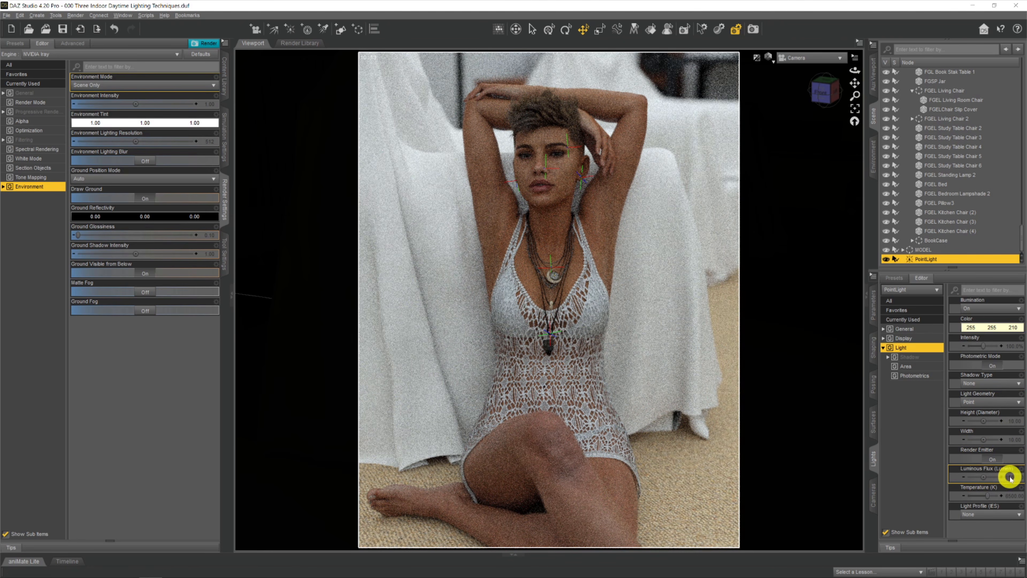
Try Luminous Flux values of 15000 and 30000 lumens on the point light.
{"action": "double_click", "coordinate": [985, 475]}
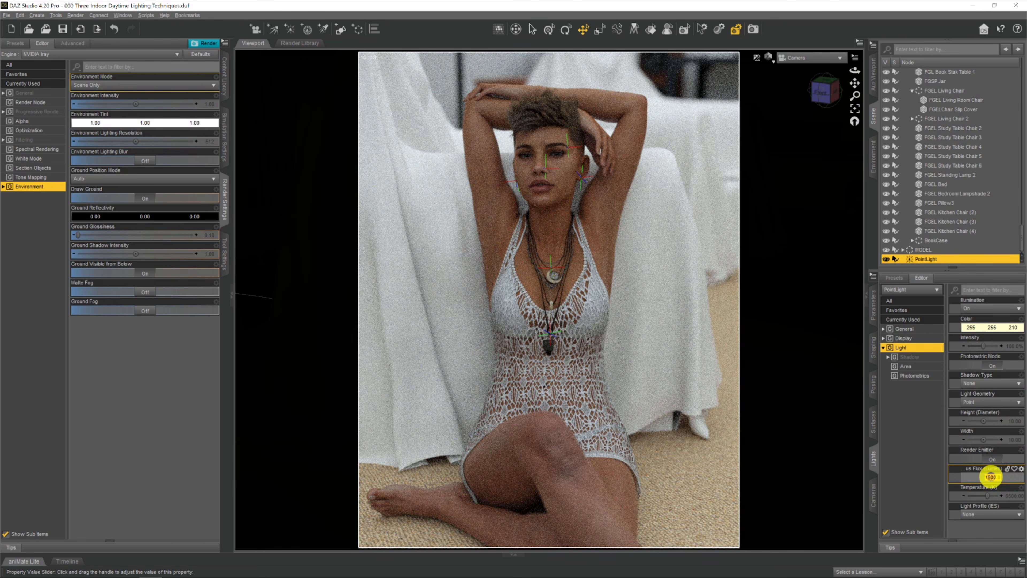
{"action": "type", "text": "0"}
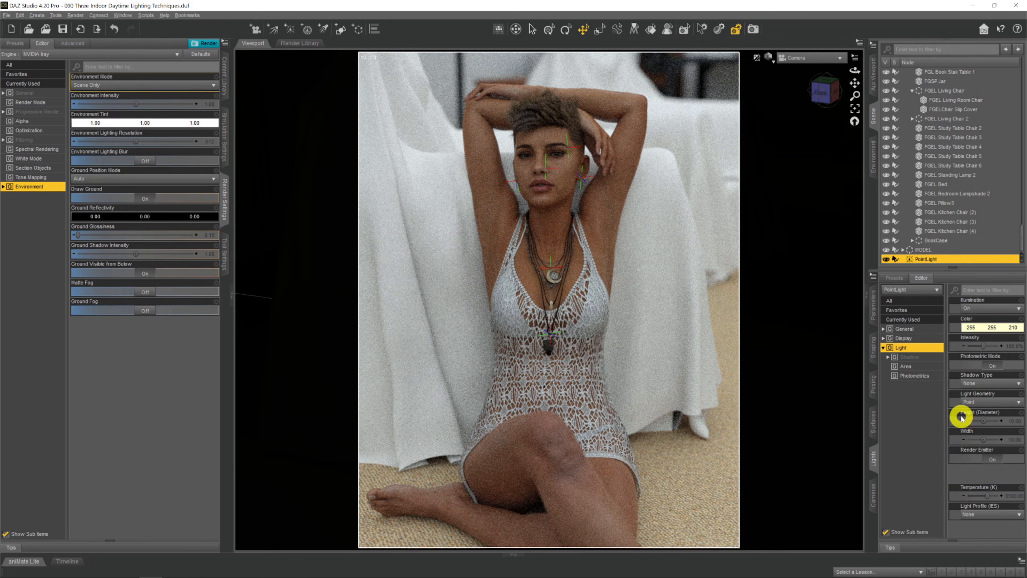
{"action": "key", "text": "Return"}
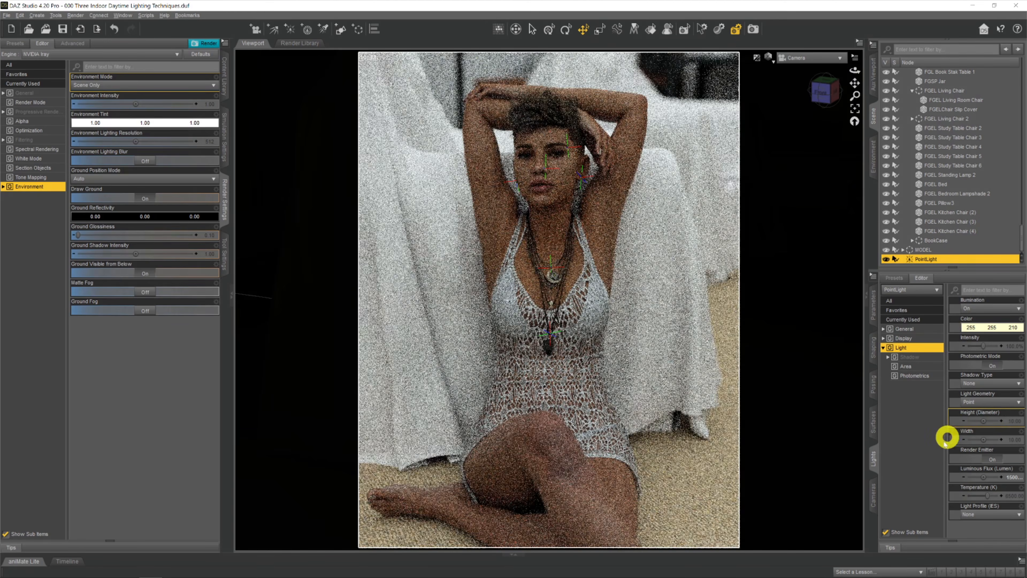
{"action": "left_click", "coordinate": [1015, 477]}
{"action": "left_click_drag", "start_coordinate": [989, 477], "coordinate": [940, 476]}
{"action": "type", "text": "3"}
{"action": "key", "text": "Return"}
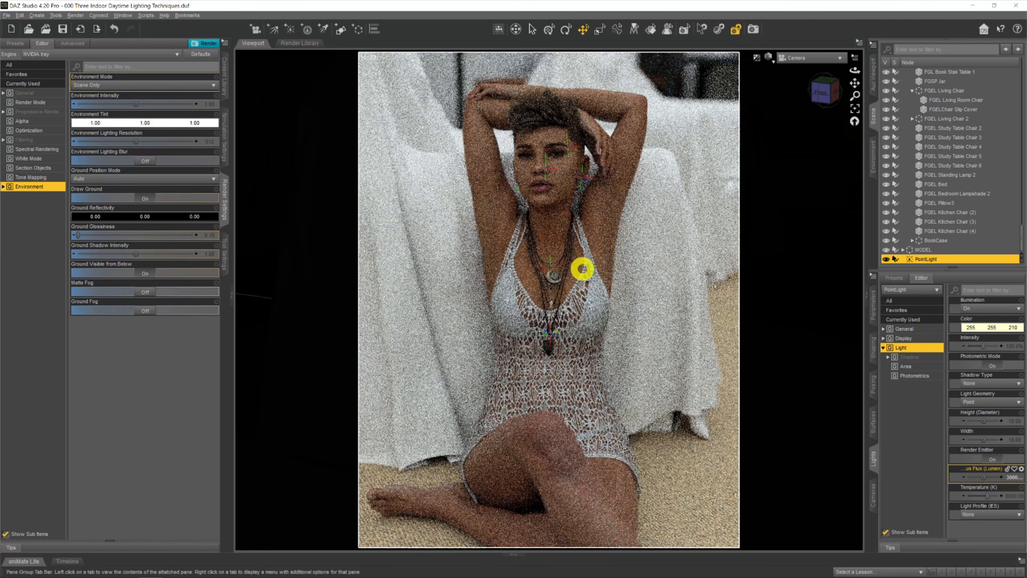
Try stronger Luminous Flux values of 100000 and 1000000 lumens on the point light.
{"action": "double_click", "coordinate": [1008, 479]}
{"action": "left_click_drag", "start_coordinate": [987, 479], "coordinate": [963, 468]}
{"action": "type", "text": "10000.0"}
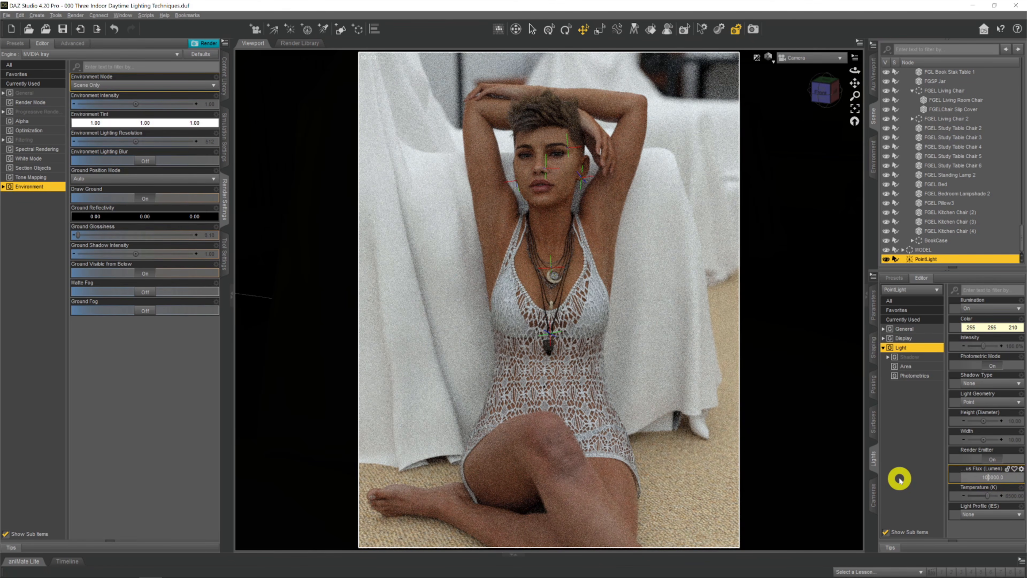
{"action": "key", "text": "Return"}
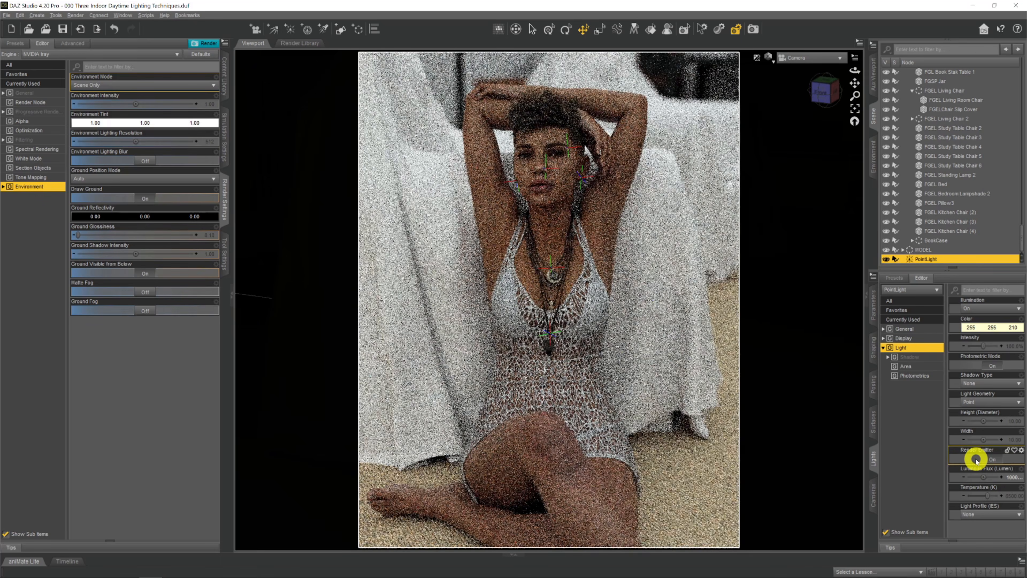
{"action": "double_click", "coordinate": [1008, 479]}
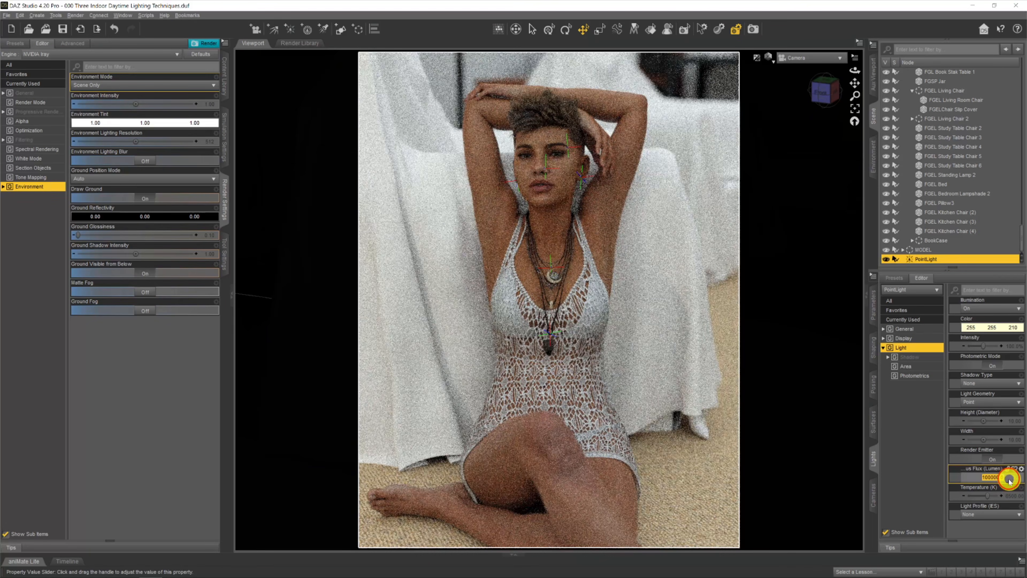
{"action": "type", "text": "100000"}
{"action": "key", "text": "Return"}
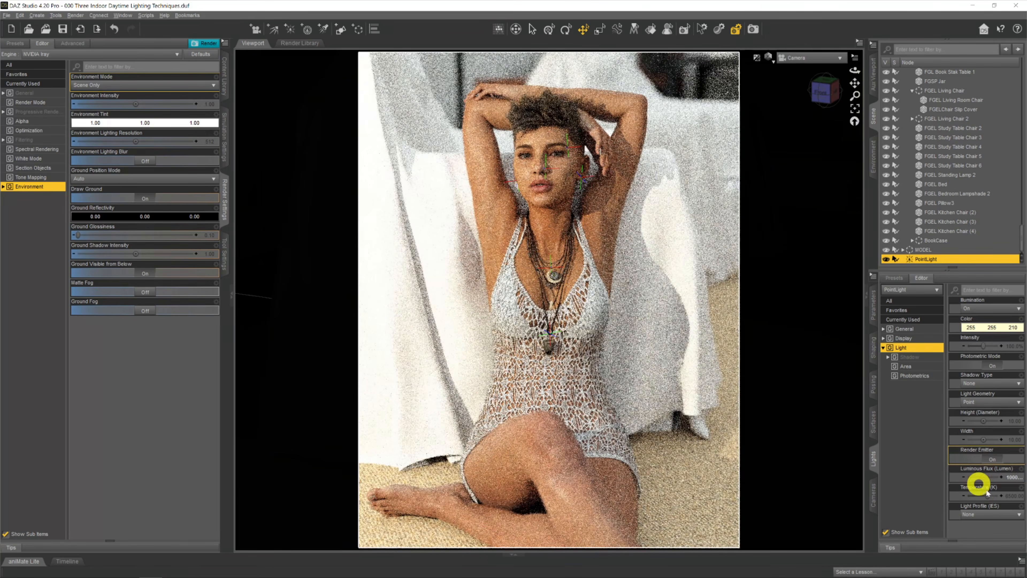
Reduce the point light's Luminous Flux to 500000 lumens.
{"action": "double_click", "coordinate": [1009, 477]}
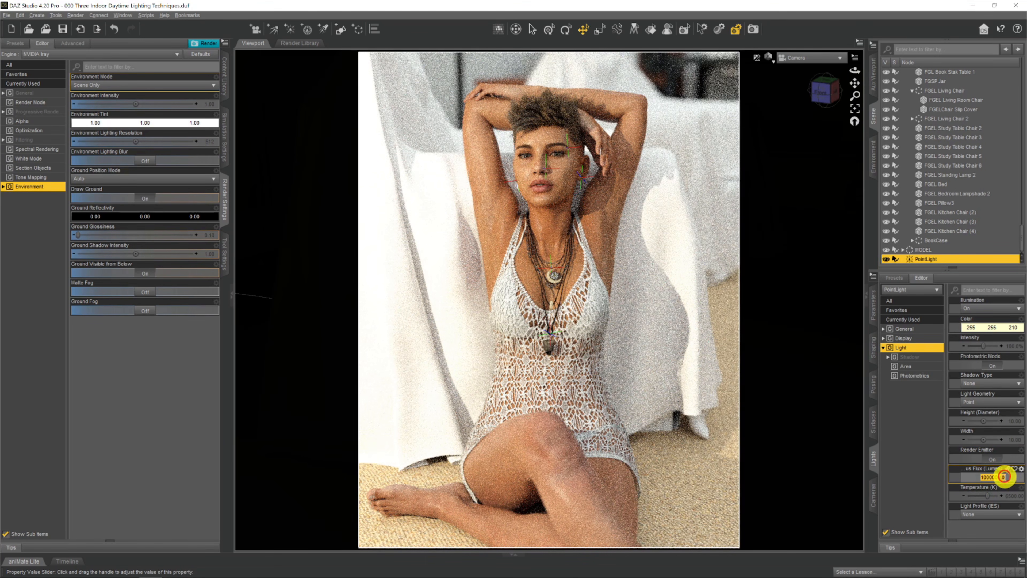
{"action": "left_click_drag", "start_coordinate": [987, 477], "coordinate": [974, 475]}
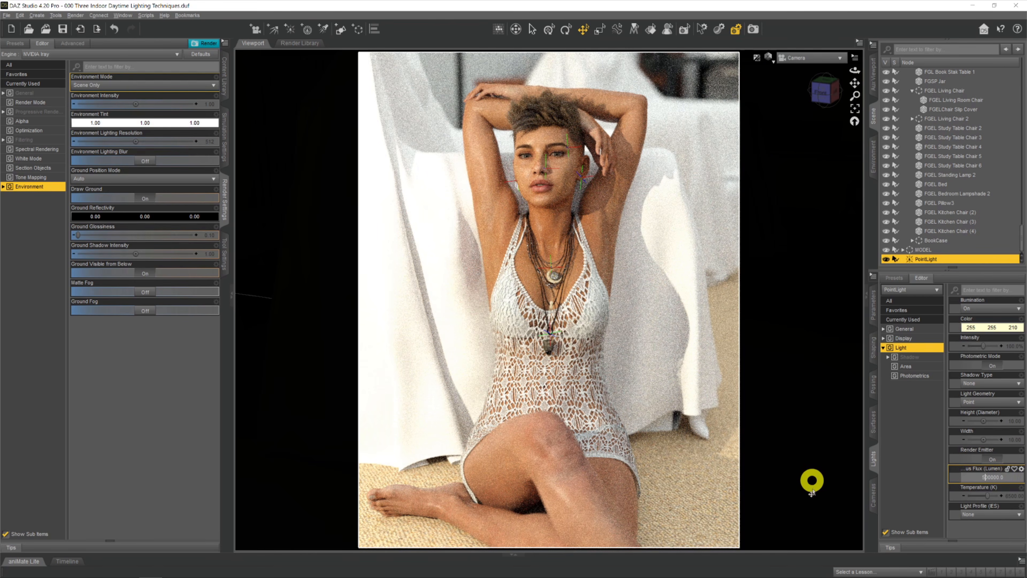
{"action": "type", "text": "5"}
{"action": "key", "text": "Return"}
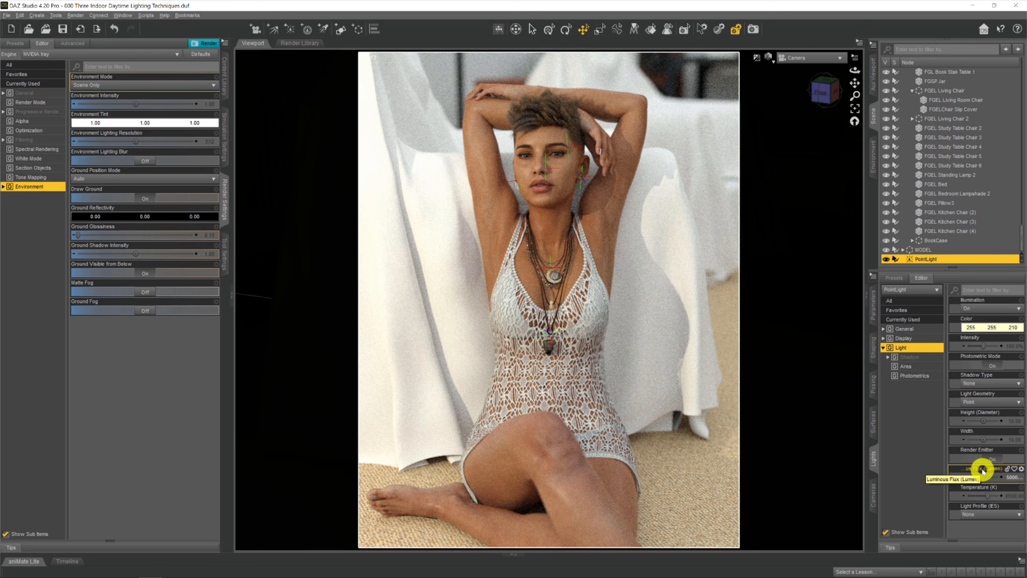
Change the point light's Light Geometry to Rectangle.
{"action": "mouse_move", "coordinate": [979, 479]}
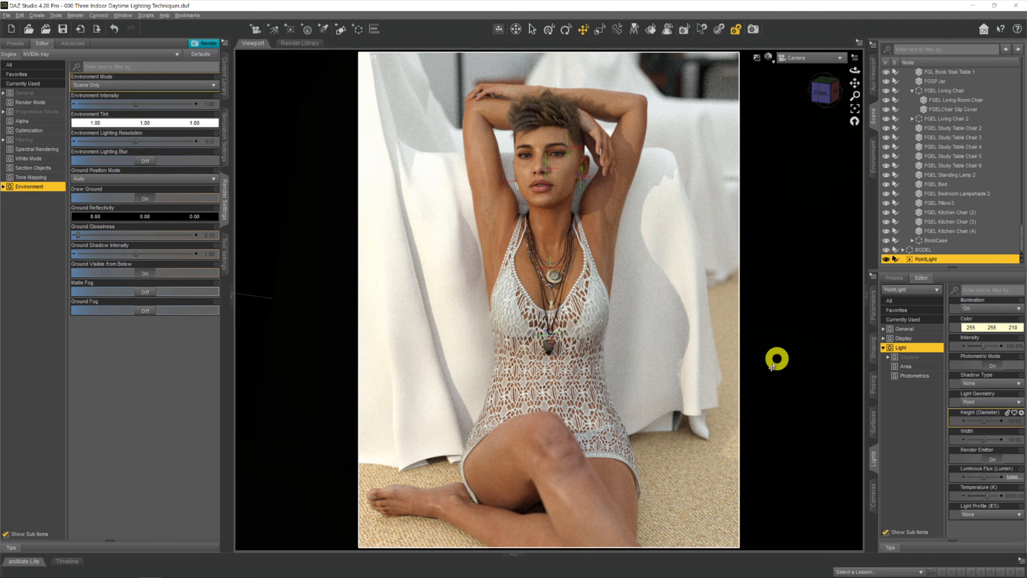
{"action": "left_click", "coordinate": [991, 400]}
{"action": "left_click", "coordinate": [982, 421]}
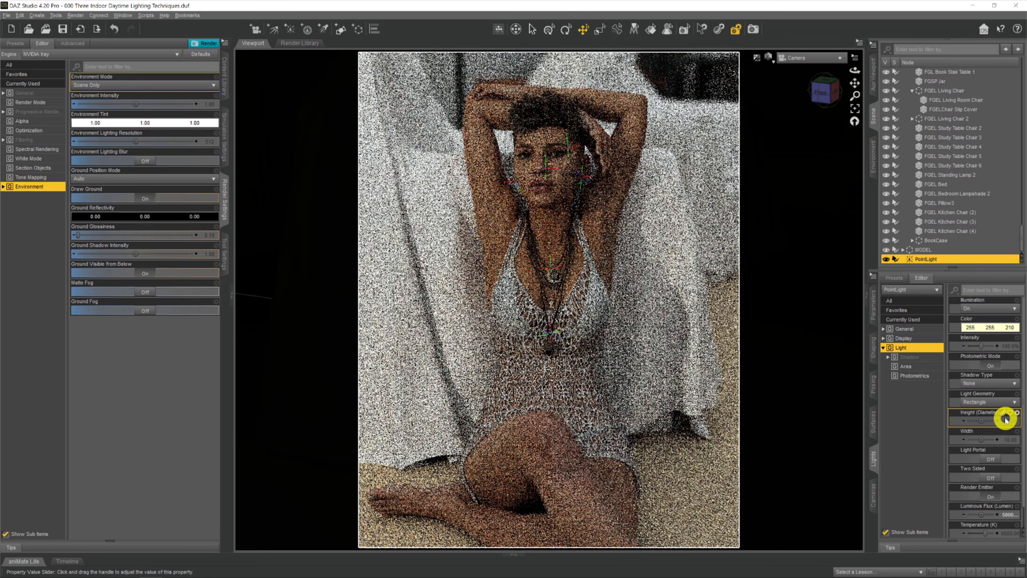
Set both the height and the width of the rectangular light to 100.
{"action": "left_click", "coordinate": [1006, 421]}
{"action": "left_click", "coordinate": [996, 454]}
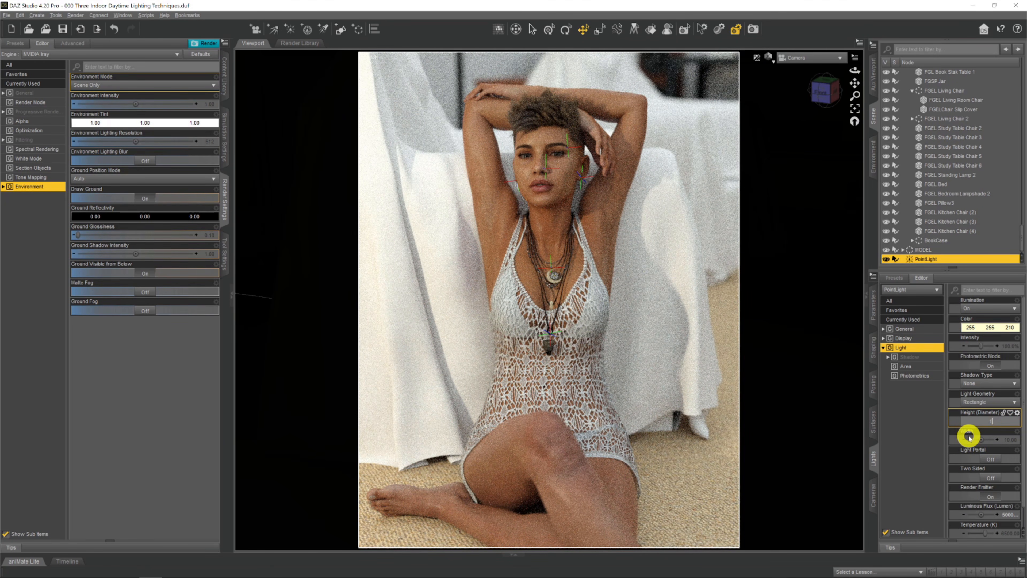
{"action": "key", "text": "Return"}
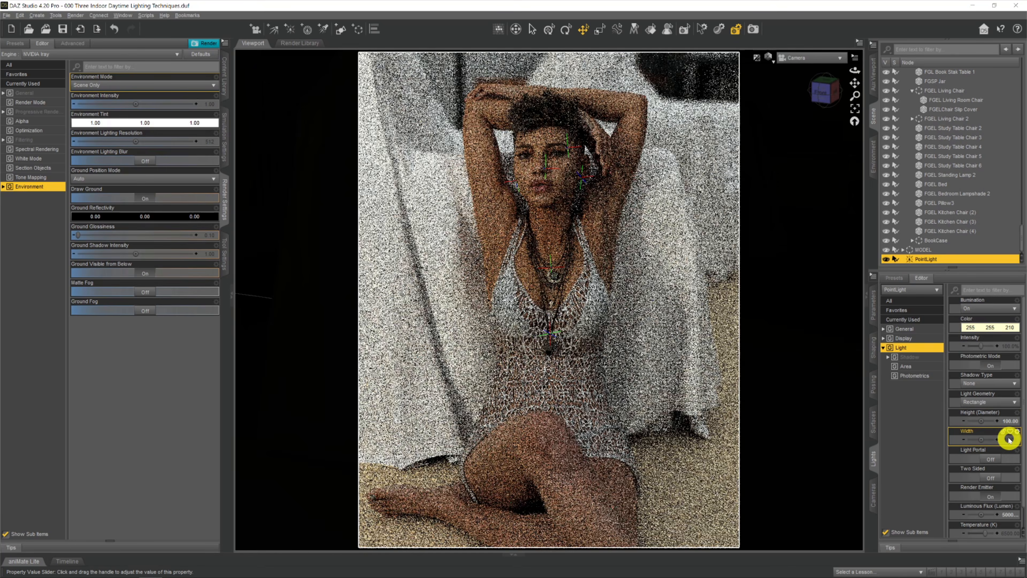
{"action": "left_click", "coordinate": [1009, 440]}
{"action": "type", "text": "100"}
{"action": "key", "text": "Return"}
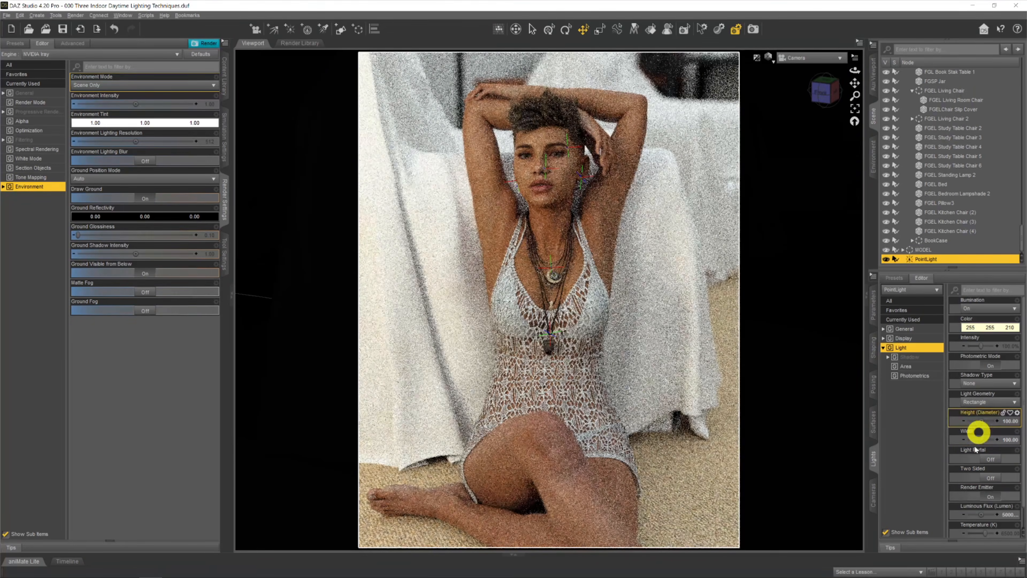
Set the rectangular light's Luminous Flux to 750000 lumens.
{"action": "left_click", "coordinate": [1004, 515]}
{"action": "left_click_drag", "start_coordinate": [985, 516], "coordinate": [947, 517]}
{"action": "type", "text": "75000.0"}
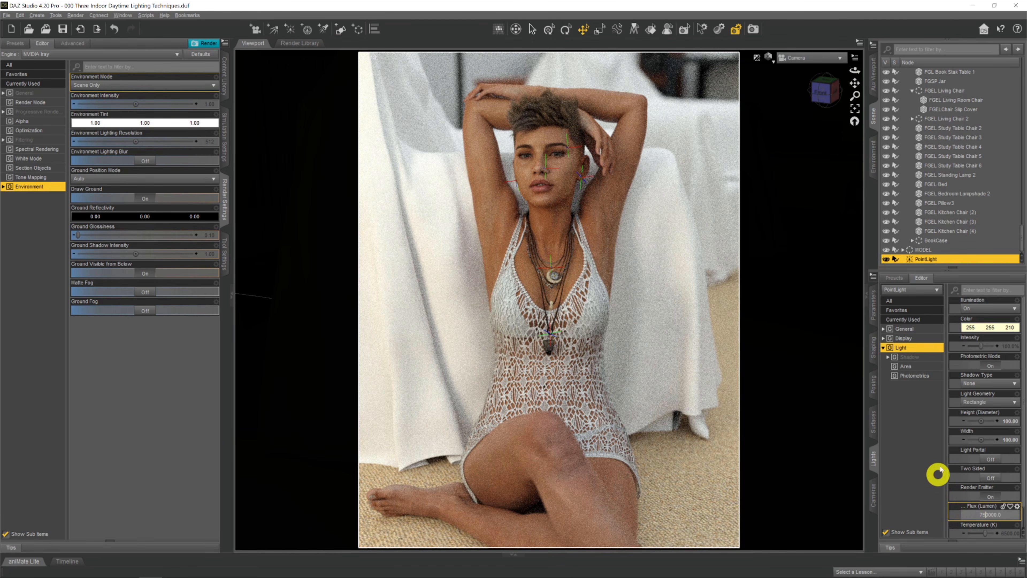
{"action": "key", "text": "Return"}
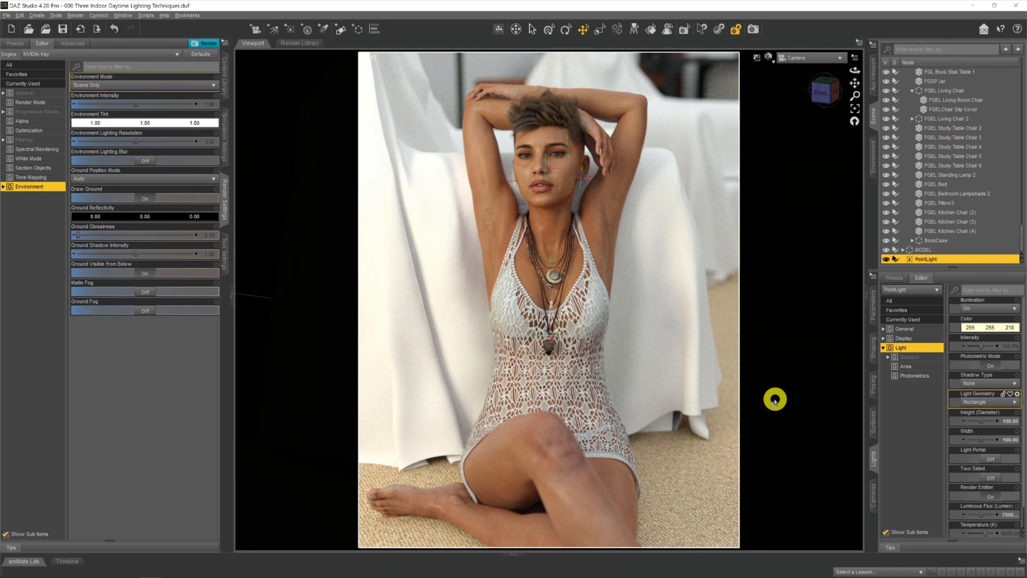
{"action": "left_click", "coordinate": [774, 399]}
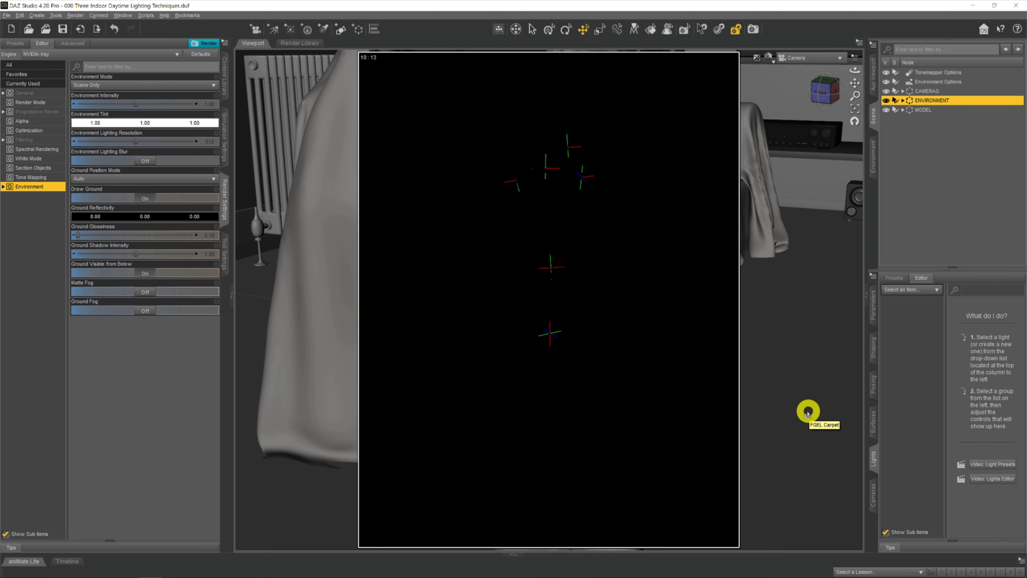
Set the viewport's draw style to Texture Shaded and switch to the Perspective View showing the building's exterior.
{"action": "left_click", "coordinate": [768, 58]}
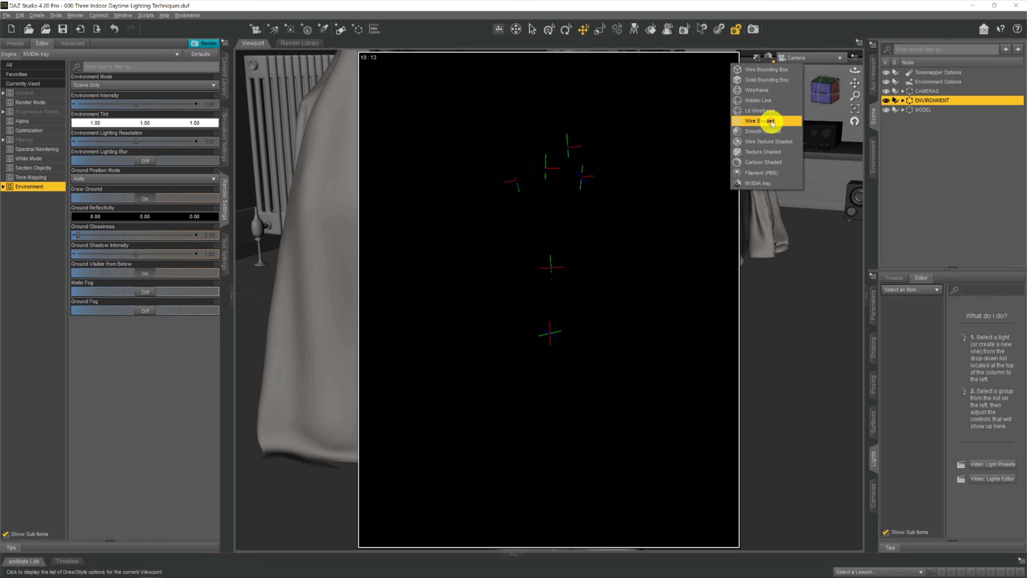
{"action": "left_click", "coordinate": [767, 157]}
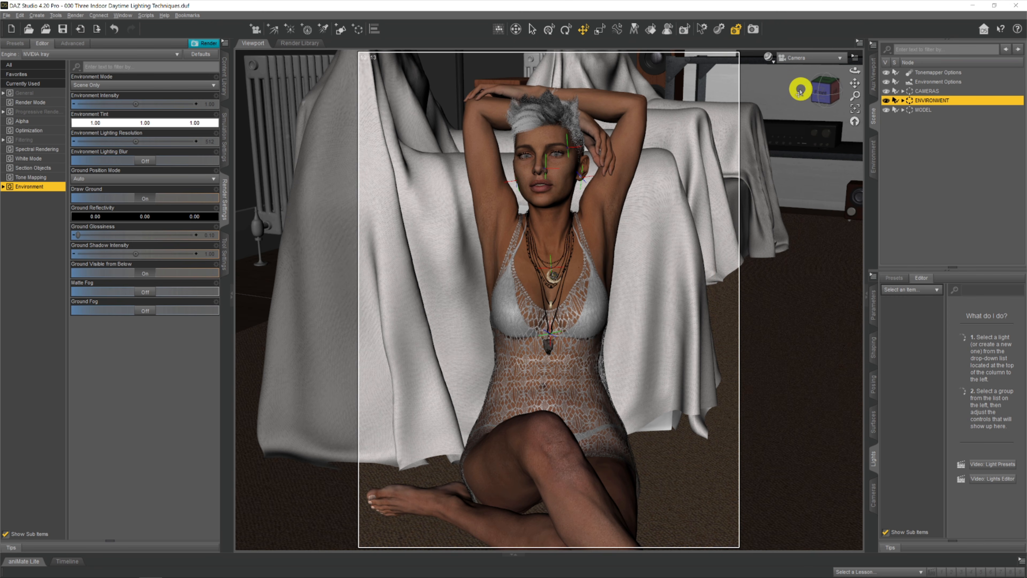
{"action": "left_click", "coordinate": [787, 56]}
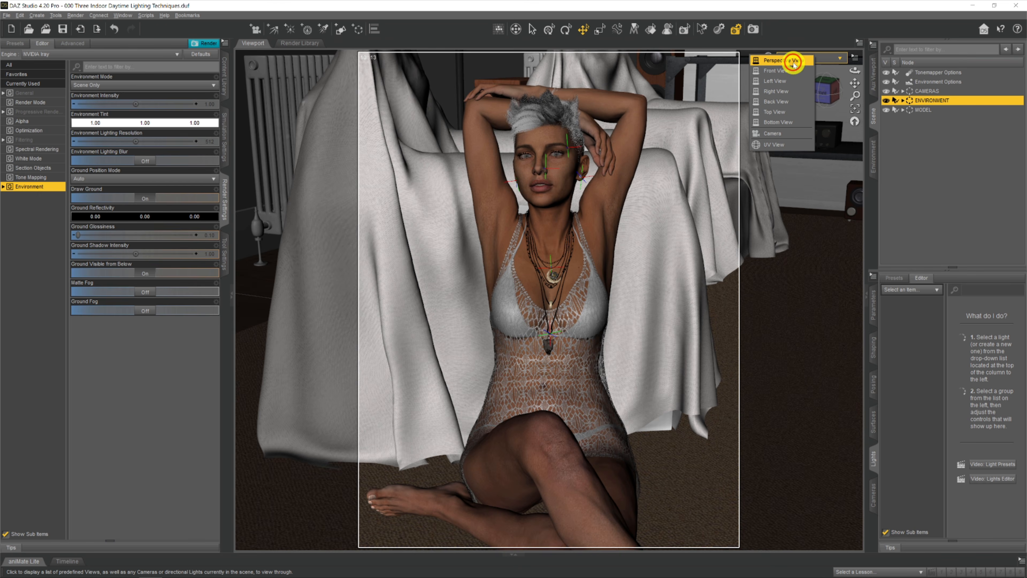
{"action": "left_click", "coordinate": [790, 66]}
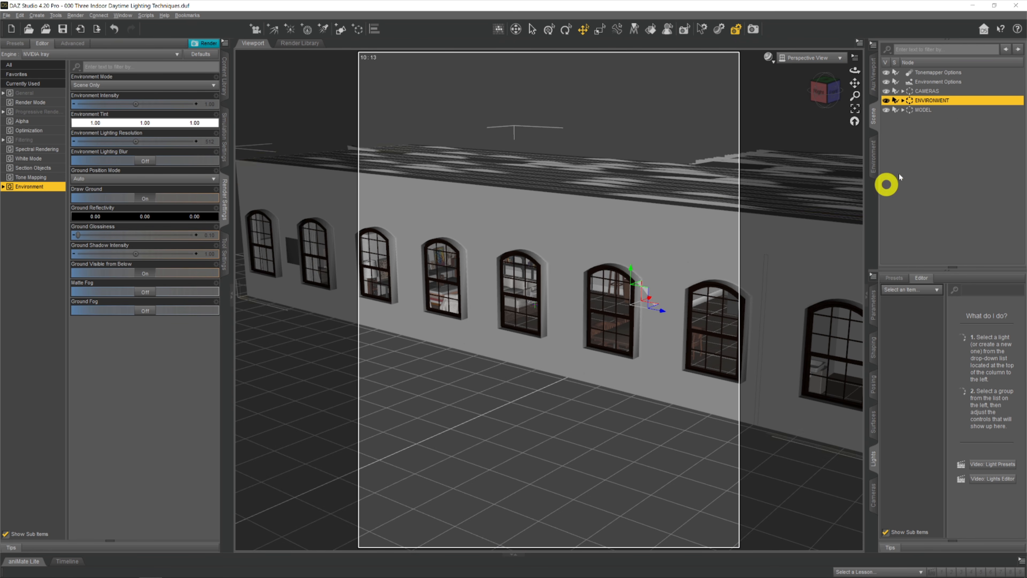
Create a new plane primitive at World Center with X Positive as its primary axis.
{"action": "left_click", "coordinate": [929, 112]}
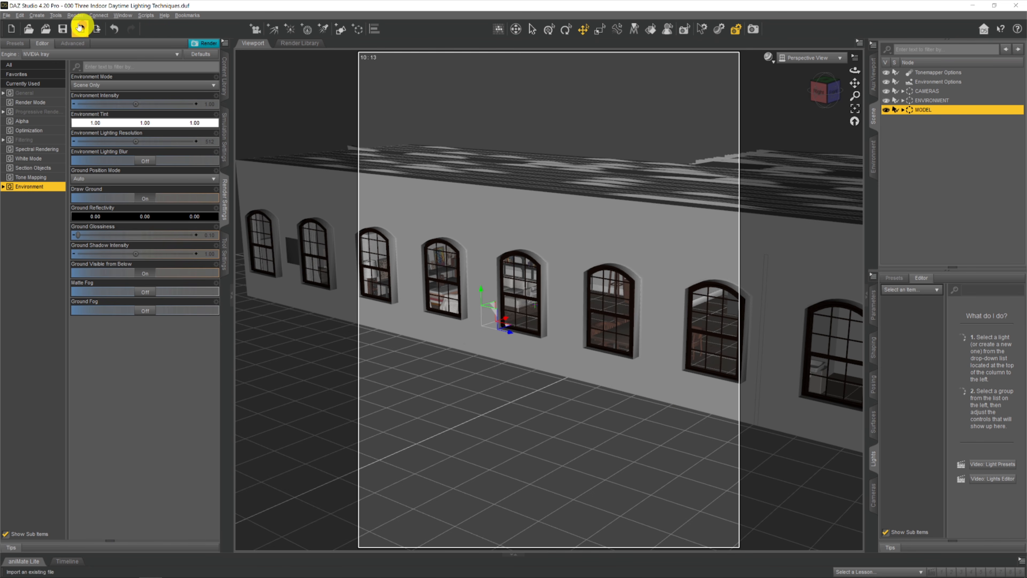
{"action": "left_click", "coordinate": [39, 17]}
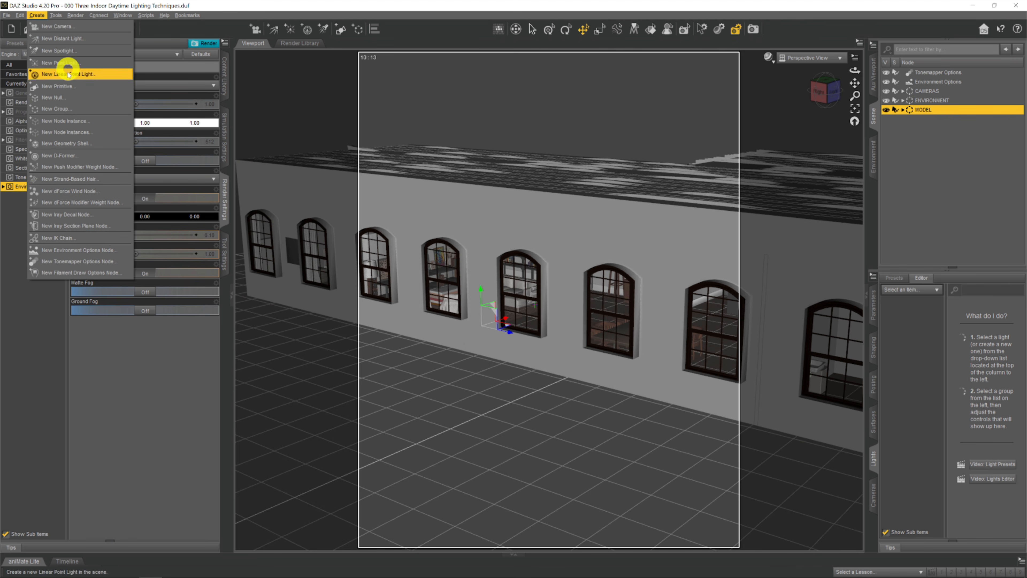
{"action": "left_click", "coordinate": [67, 86]}
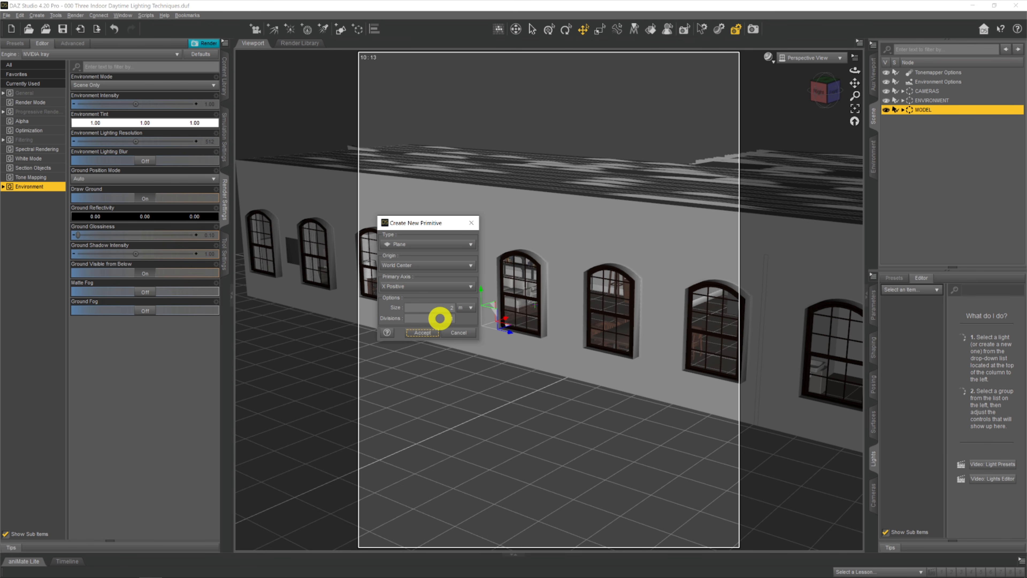
{"action": "left_click", "coordinate": [418, 332]}
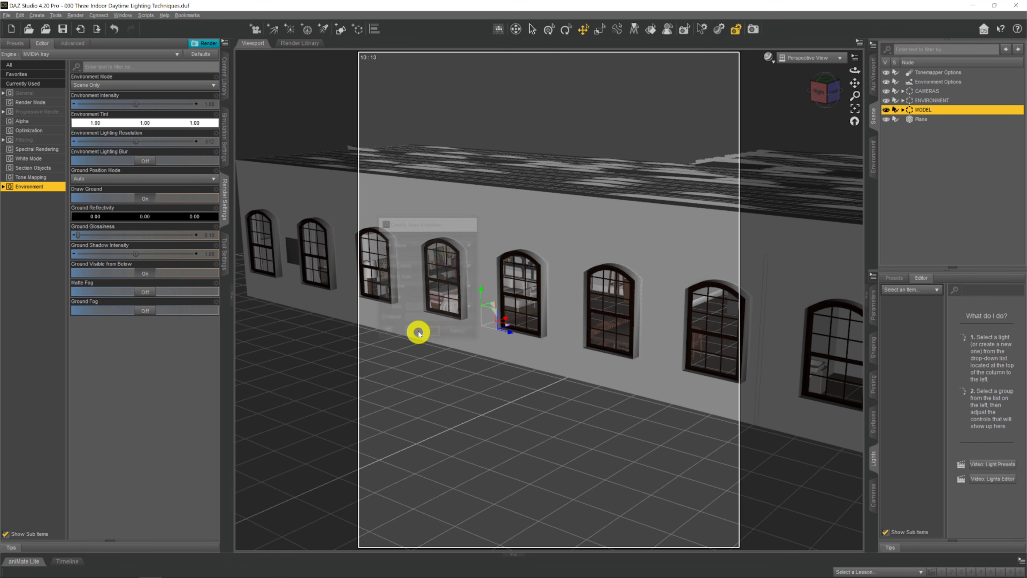
Move the new plane outside the building, in front of the large window just inside the render frame.
{"action": "left_click", "coordinate": [915, 119]}
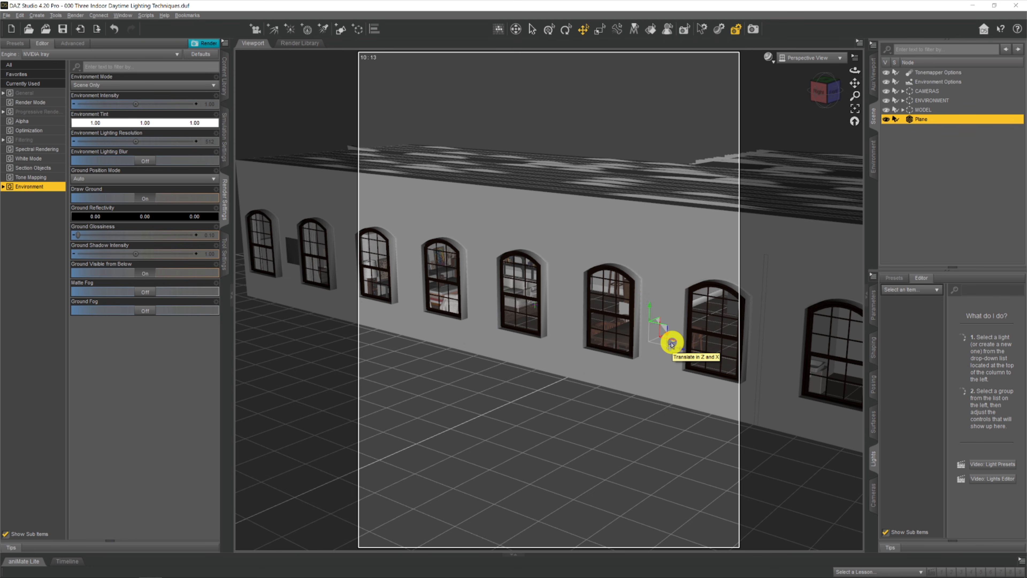
{"action": "left_click", "coordinate": [671, 340]}
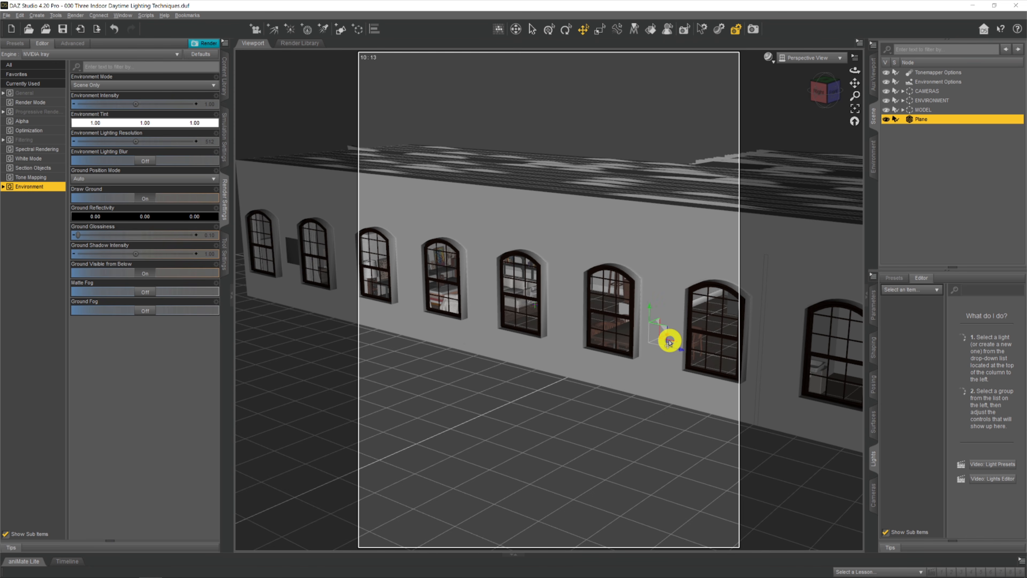
{"action": "left_click_drag", "start_coordinate": [674, 355], "coordinate": [718, 298]}
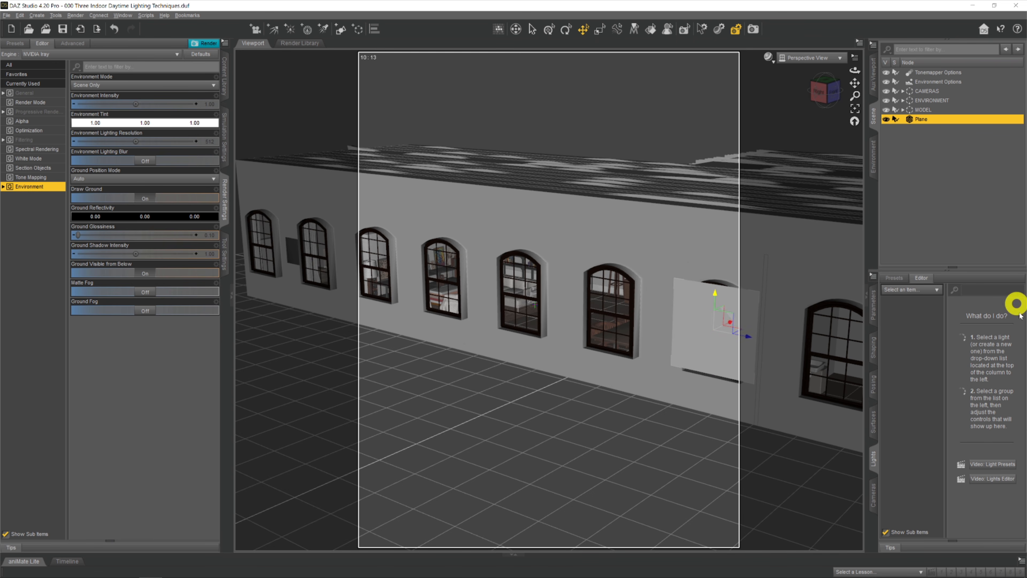
Rotate the plane about 34 degrees around Y and shift it slightly away from the wall.
{"action": "left_click", "coordinate": [870, 308]}
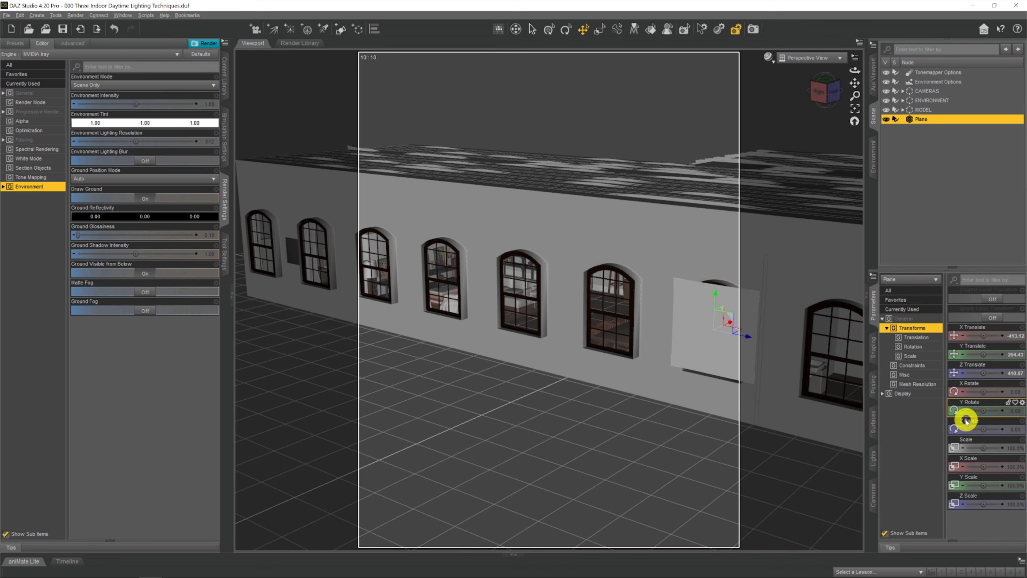
{"action": "left_click_drag", "start_coordinate": [984, 411], "coordinate": [984, 410]}
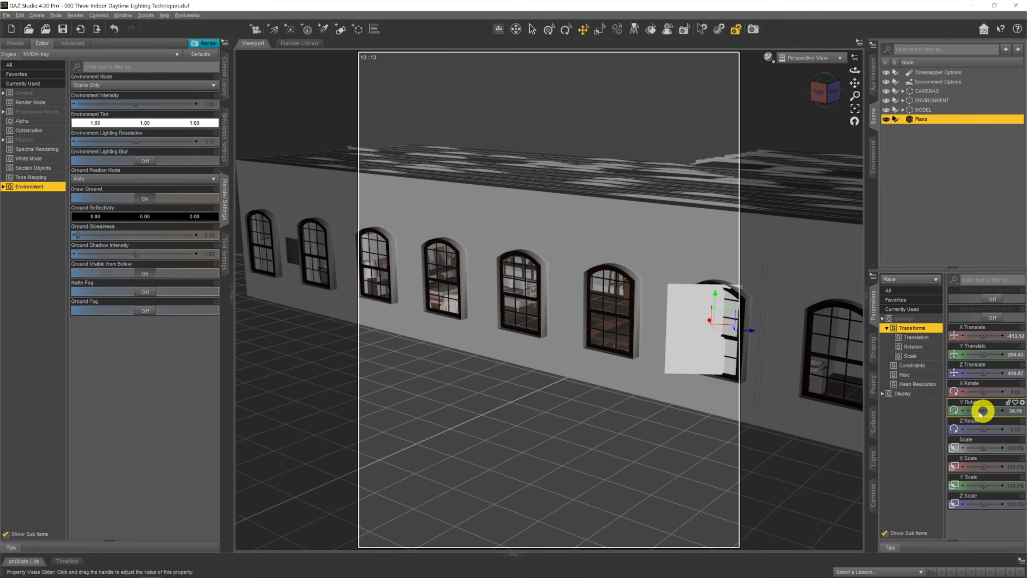
{"action": "mouse_move", "coordinate": [732, 329]}
{"action": "left_mouse_down"}
{"action": "mouse_move", "coordinate": [734, 343]}
{"action": "mouse_move", "coordinate": [729, 331]}
{"action": "left_mouse_up"}
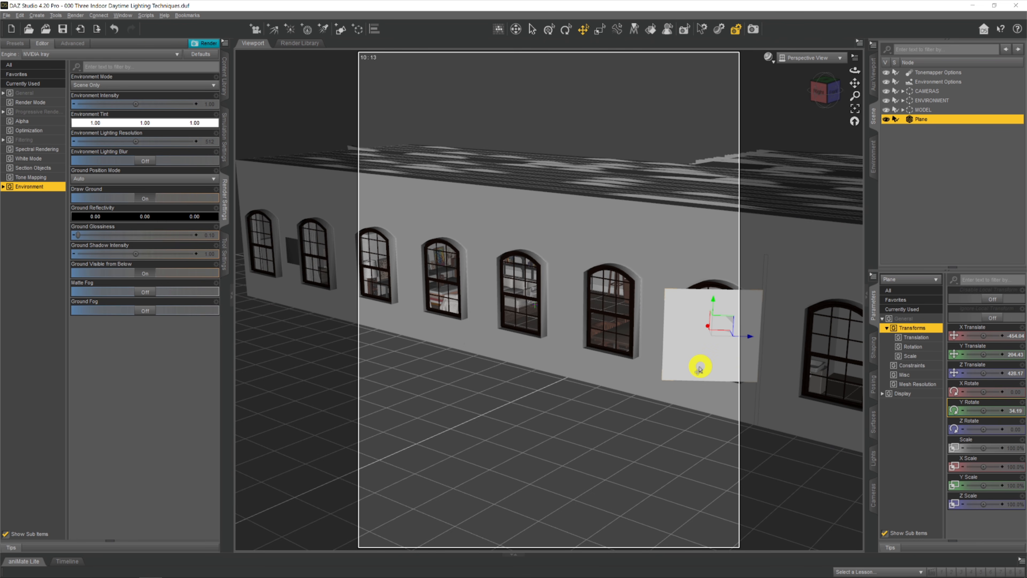
Create 6 node instances of the plane with the default settings applied.
{"action": "left_click", "coordinate": [36, 14]}
{"action": "left_click", "coordinate": [86, 131]}
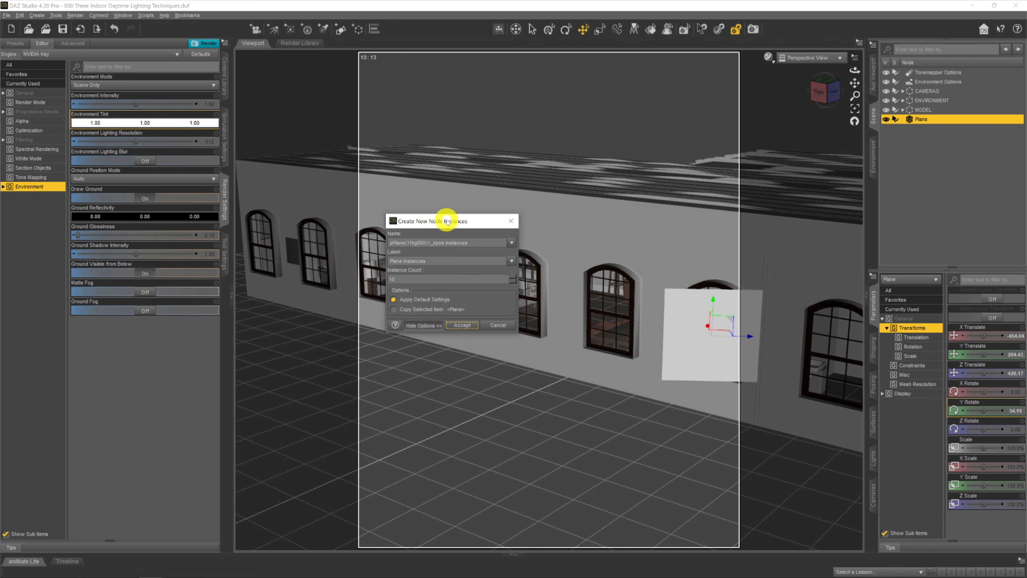
{"action": "left_click_drag", "start_coordinate": [447, 222], "coordinate": [430, 360]}
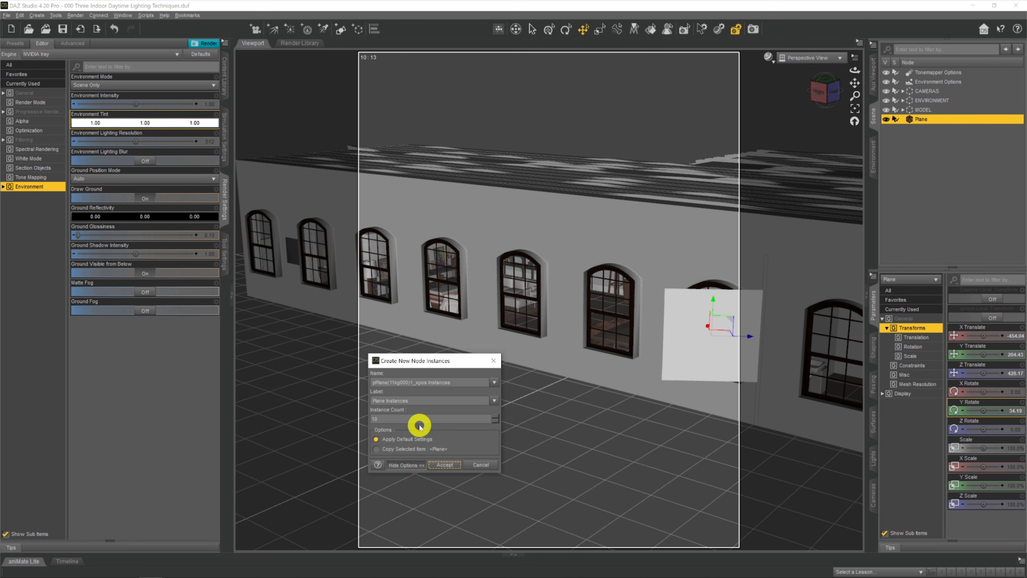
{"action": "left_click_drag", "start_coordinate": [405, 420], "coordinate": [351, 420]}
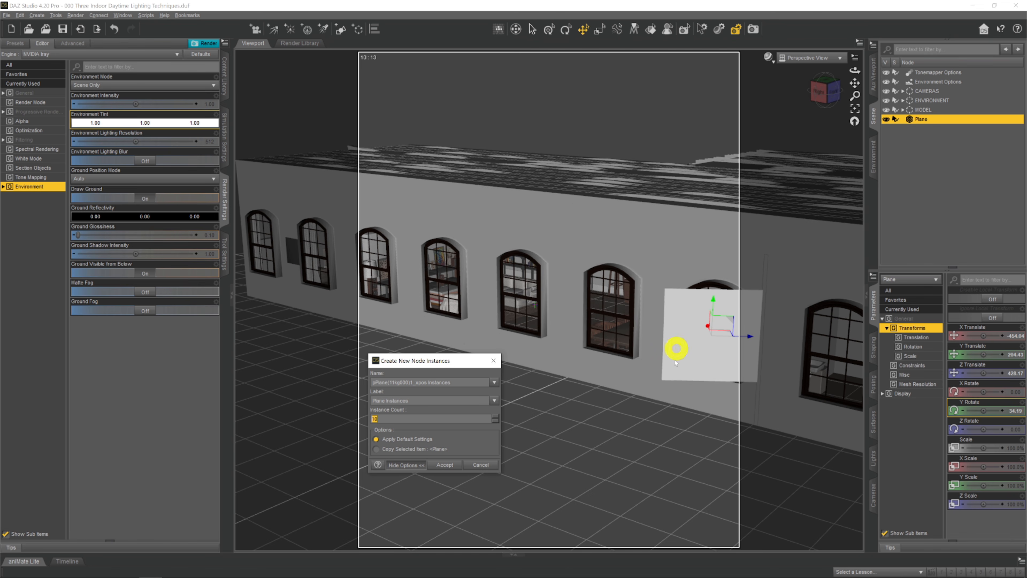
{"action": "type", "text": "6"}
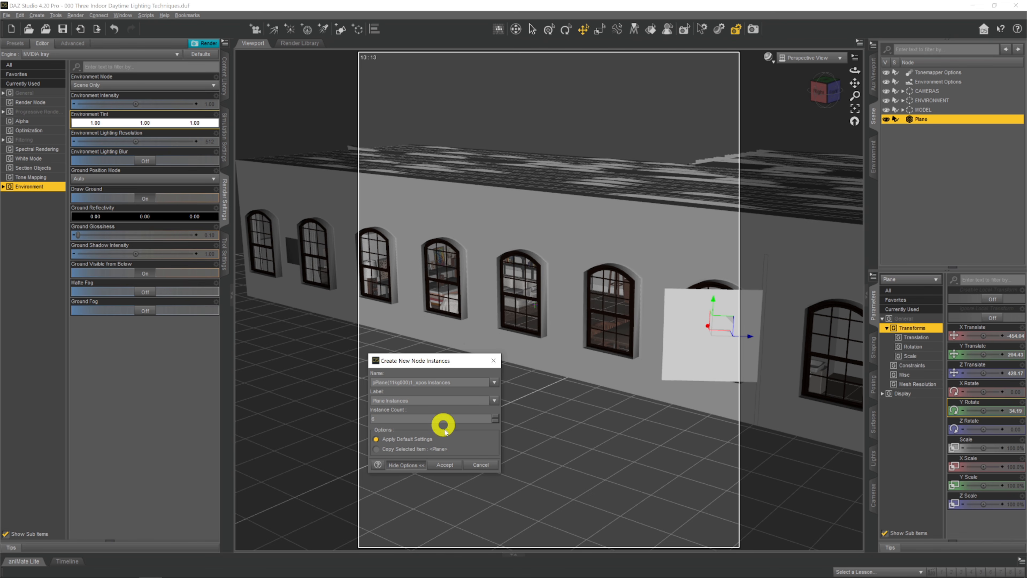
{"action": "left_click", "coordinate": [441, 442]}
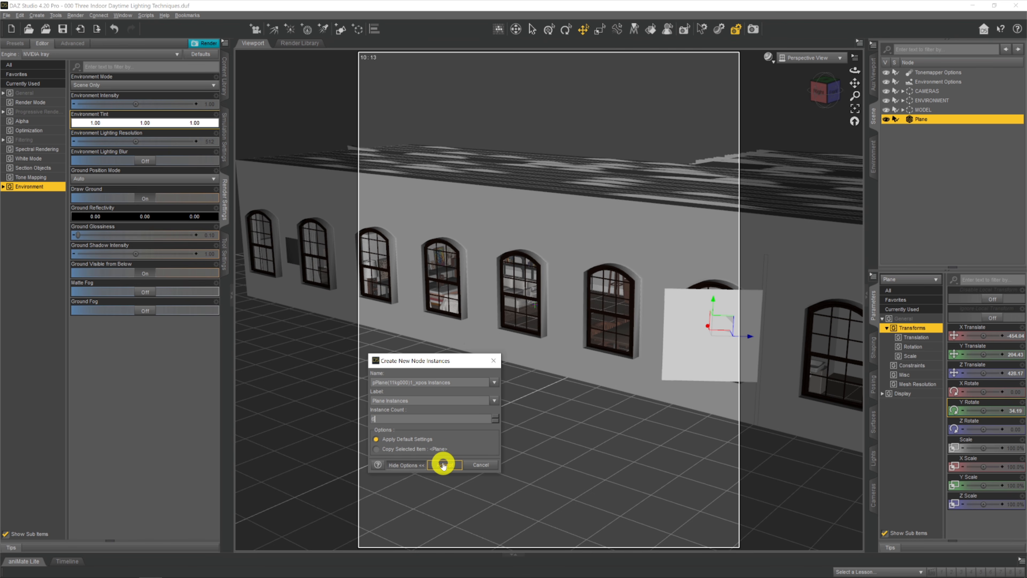
{"action": "left_click", "coordinate": [444, 464]}
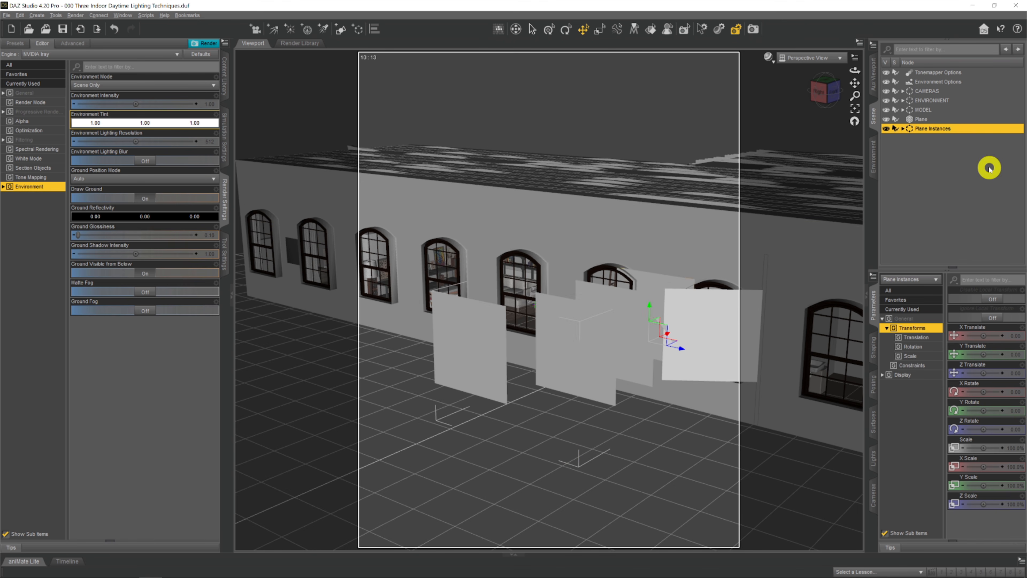
Expand the Plane Instances group and hide every instance except the first one.
{"action": "double_click", "coordinate": [960, 134]}
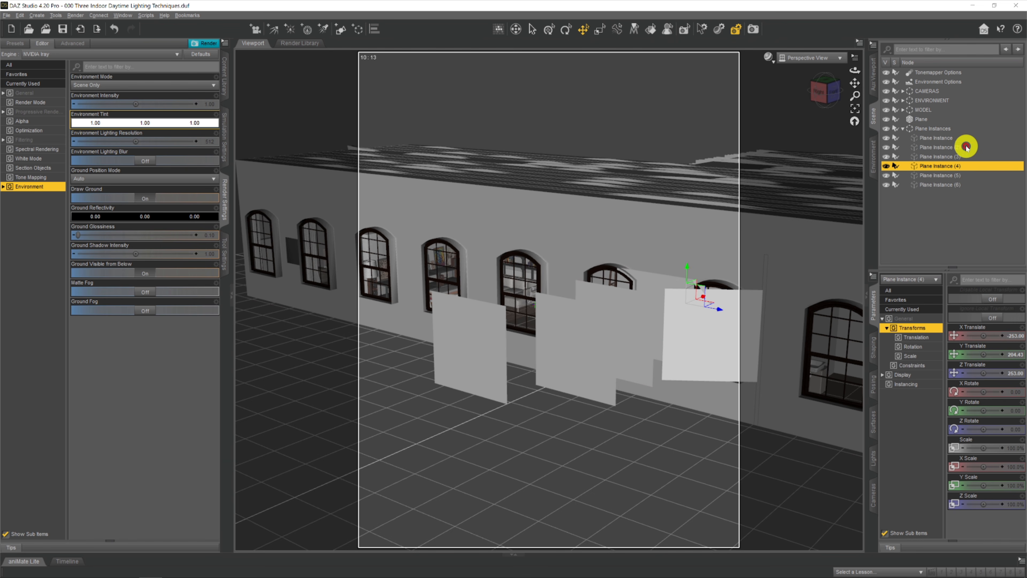
{"action": "left_click", "coordinate": [957, 138]}
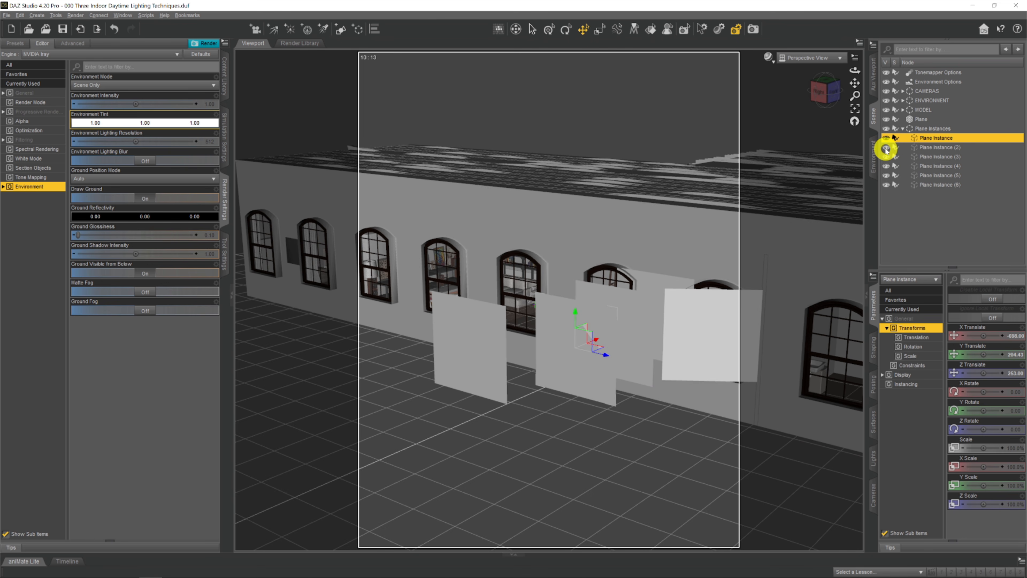
{"action": "left_click", "coordinate": [886, 149]}
{"action": "left_click", "coordinate": [890, 166]}
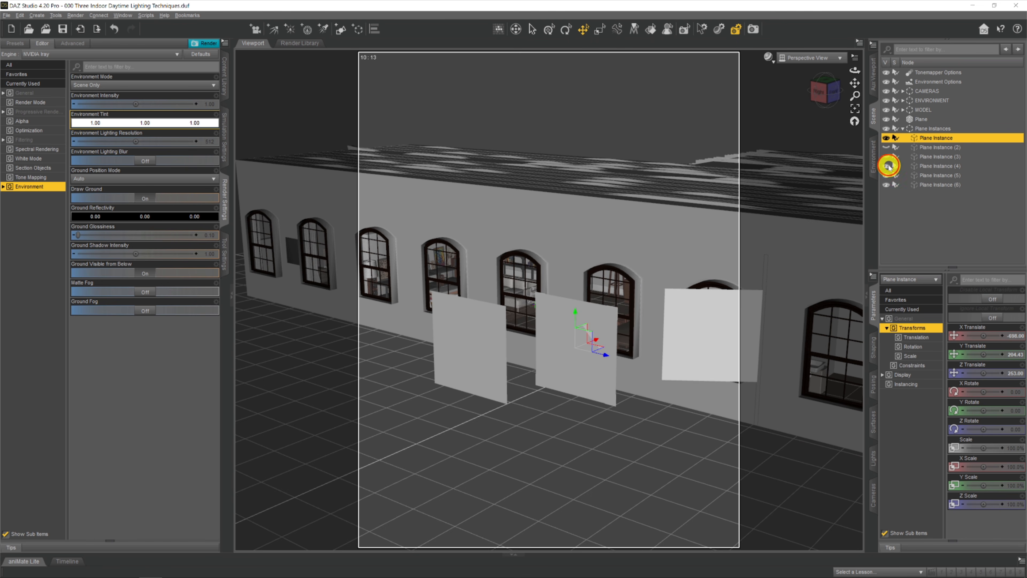
{"action": "left_click", "coordinate": [885, 185]}
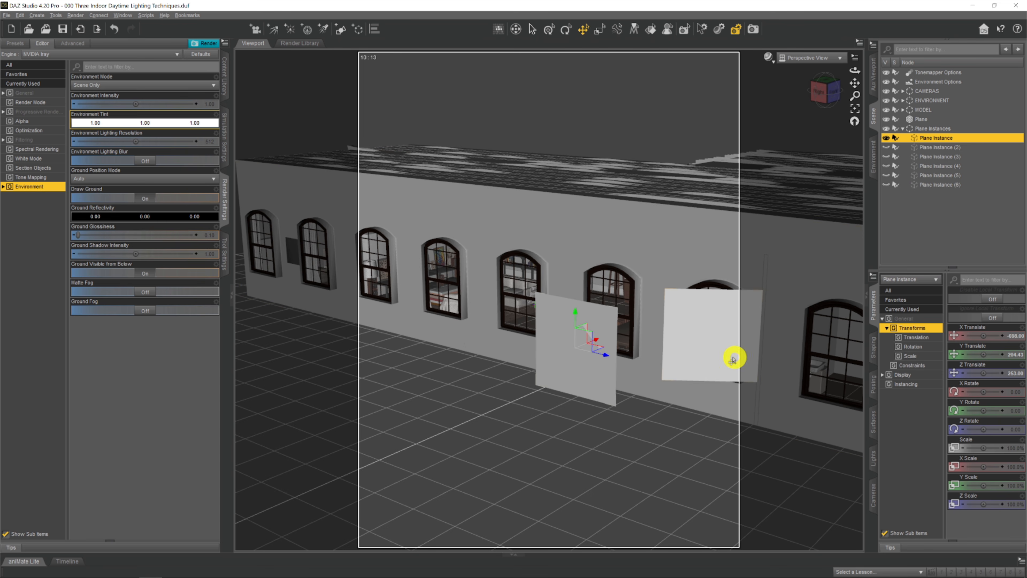
Give the first plane instance the original plane's Y rotation and move it in front of the neighbouring window.
{"action": "left_click", "coordinate": [707, 340]}
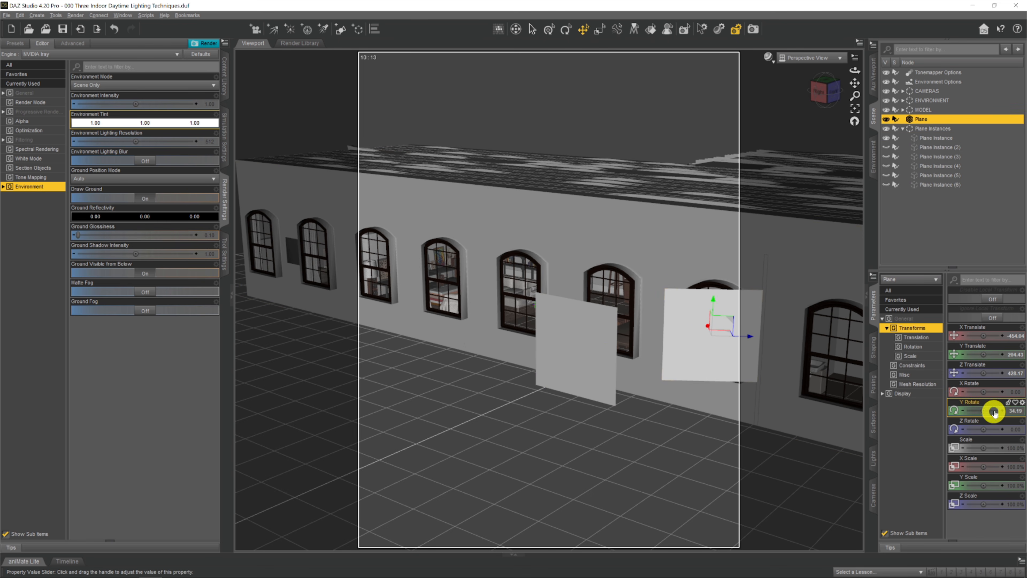
{"action": "left_click", "coordinate": [1016, 411]}
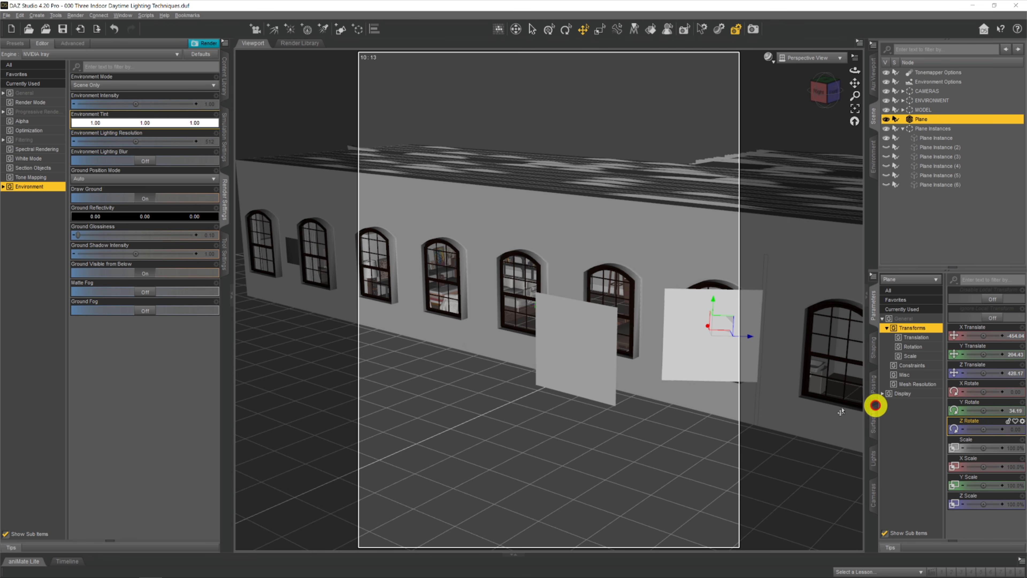
{"action": "left_click", "coordinate": [601, 348]}
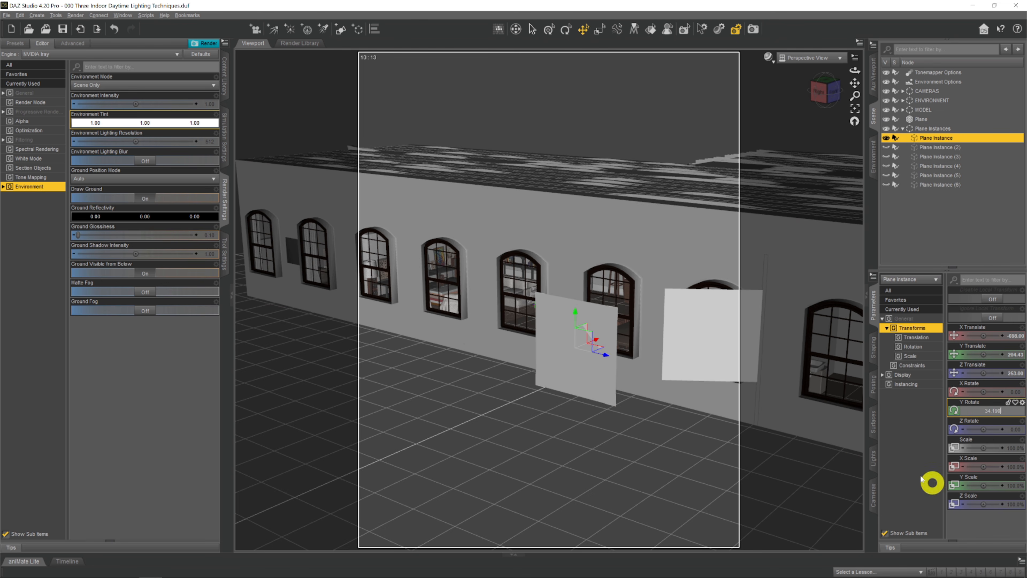
{"action": "key", "text": "Return"}
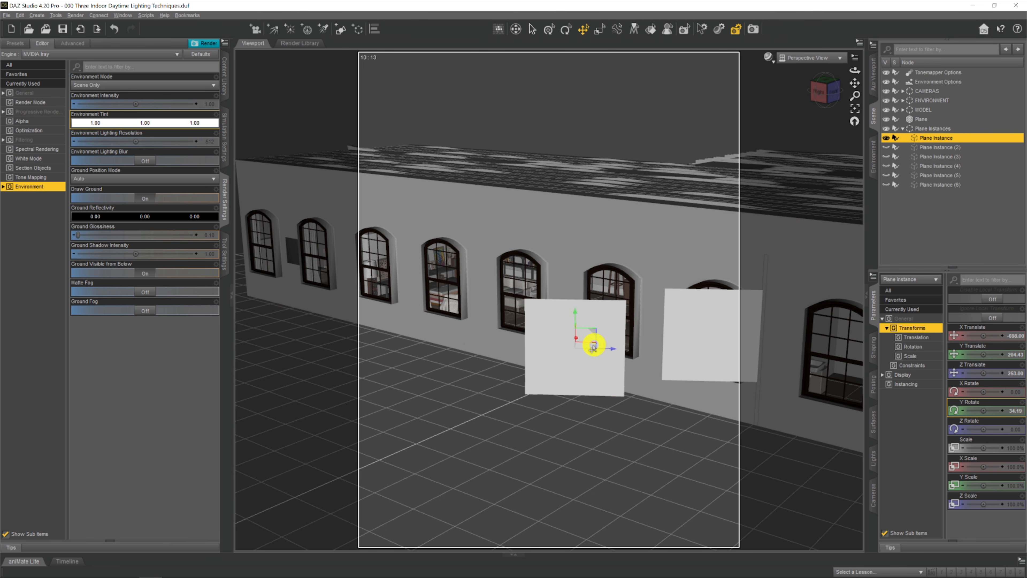
{"action": "left_click_drag", "start_coordinate": [593, 346], "coordinate": [615, 312]}
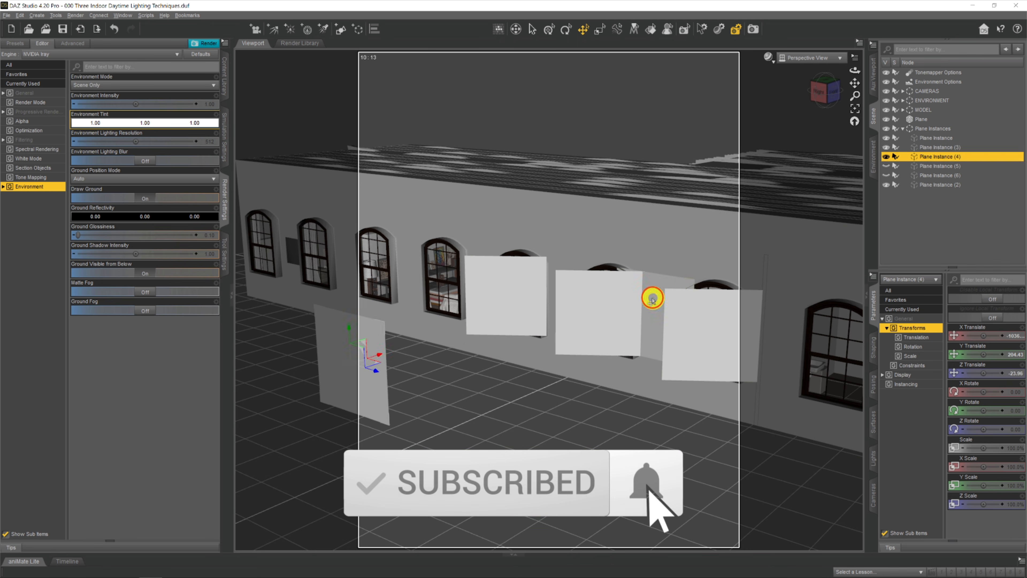
Adjust the previous instance's position, then match Plane Instance (4) to the planes' Y rotation and place it in front of the next window.
{"action": "left_click_drag", "start_coordinate": [433, 287], "coordinate": [449, 279]}
{"action": "left_click", "coordinate": [940, 157]}
{"action": "left_click", "coordinate": [1014, 411]}
{"action": "left_click_drag", "start_coordinate": [374, 360], "coordinate": [379, 265]}
Apply the same Y rotation to Plane Instance (5) and move it in front of the next free window along the wall.
{"action": "left_click", "coordinate": [931, 166]}
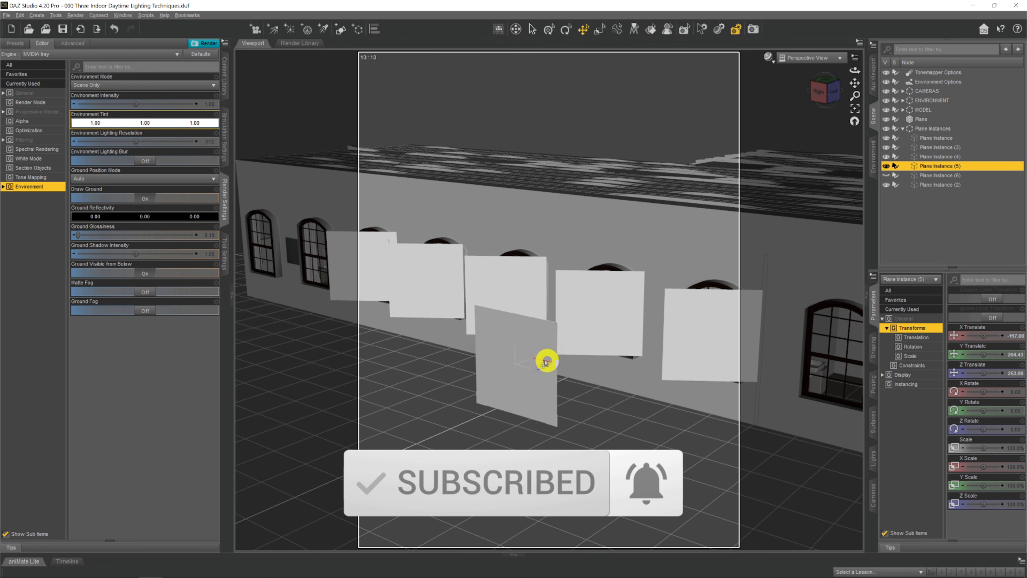
{"action": "left_click_drag", "start_coordinate": [735, 289], "coordinate": [465, 377]}
{"action": "left_click", "coordinate": [1014, 411]}
{"action": "left_click_drag", "start_coordinate": [465, 376], "coordinate": [319, 258]}
Unhide Plane Instance (6) and place it with the matching Y rotation in front of the farthest window.
{"action": "left_click", "coordinate": [885, 175]}
{"action": "left_click", "coordinate": [940, 175]}
{"action": "left_click_drag", "start_coordinate": [489, 344], "coordinate": [271, 244]}
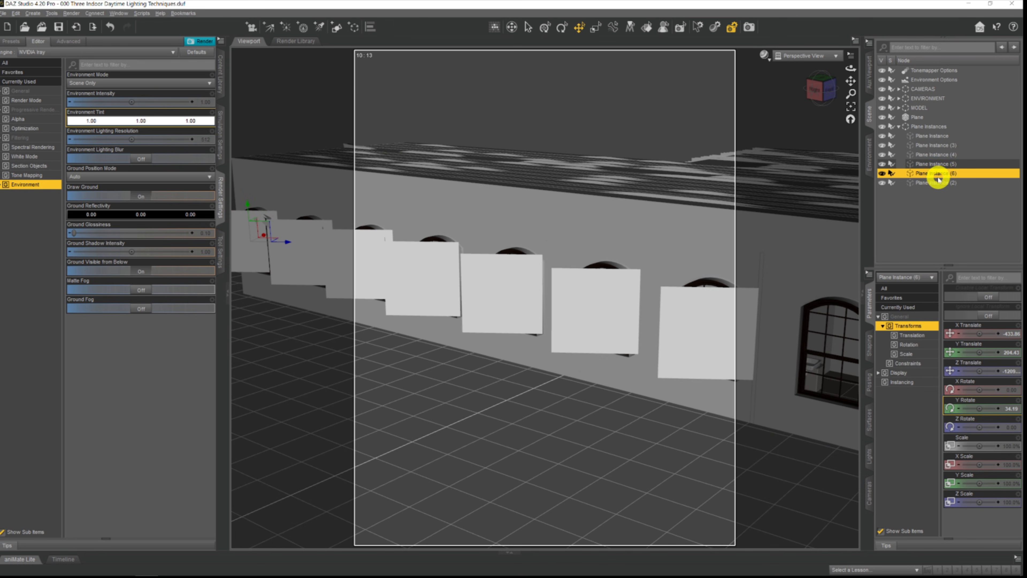
With the original plane selected, switch the viewport to the Camera view and set its draw style to NVIDIA Iray.
{"action": "left_click", "coordinate": [930, 164]}
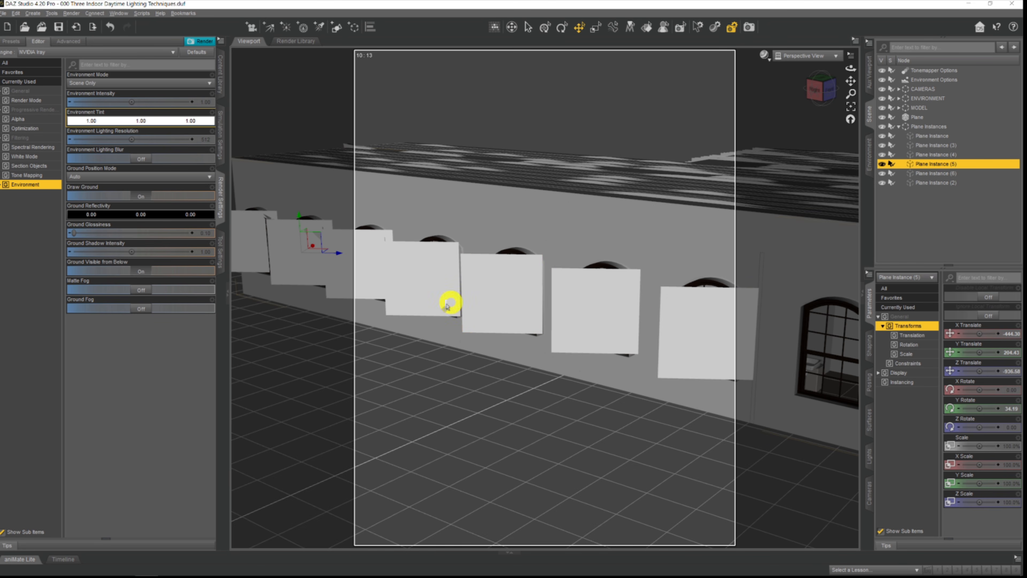
{"action": "left_click", "coordinate": [714, 320]}
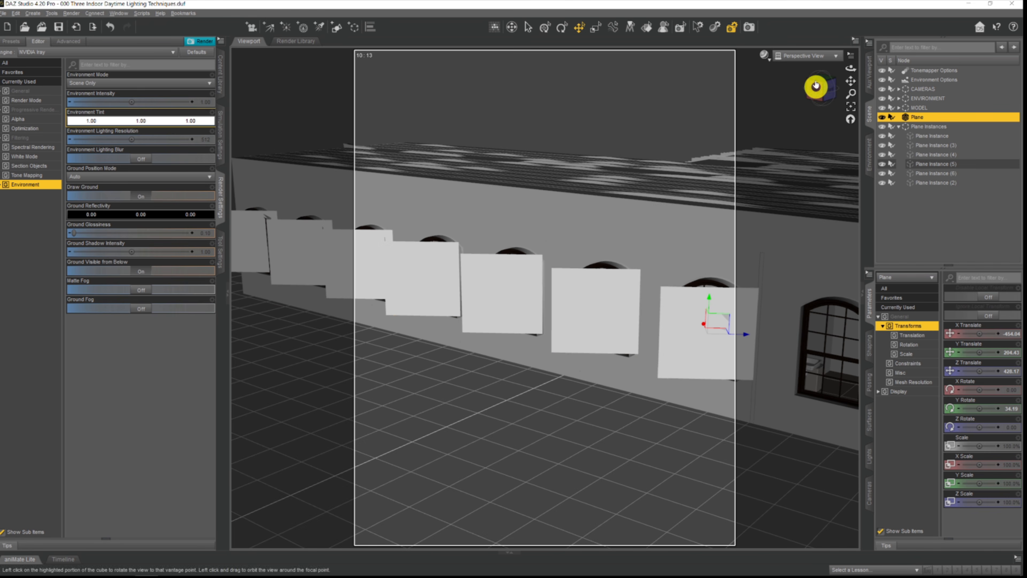
{"action": "left_click", "coordinate": [795, 57]}
{"action": "left_click", "coordinate": [805, 136]}
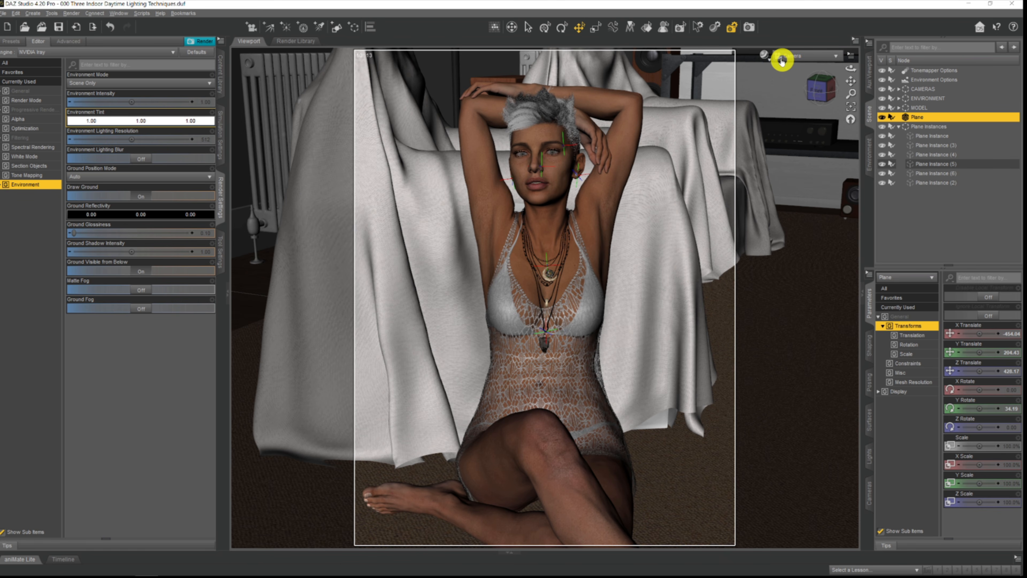
{"action": "left_click", "coordinate": [764, 55]}
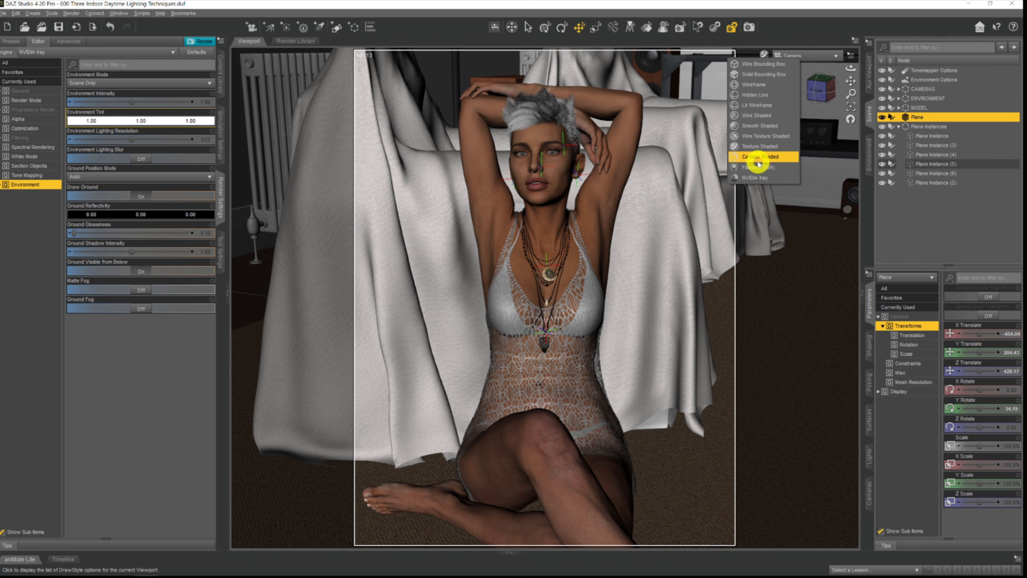
{"action": "left_click", "coordinate": [753, 178]}
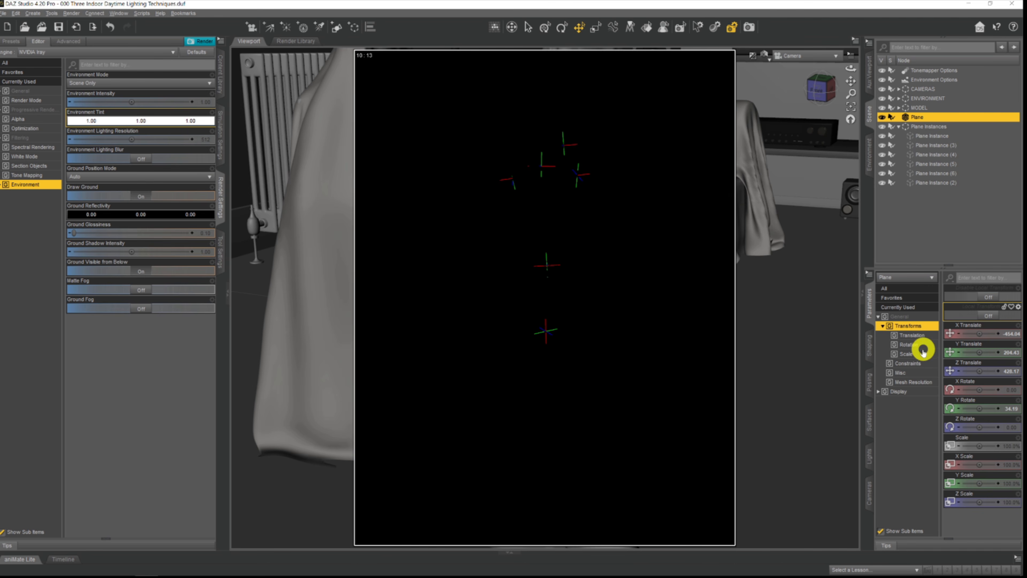
Set the Emission Color of the original plane's surface to a pale yellow of 0.97, 1.00, 0.66.
{"action": "left_click", "coordinate": [870, 423]}
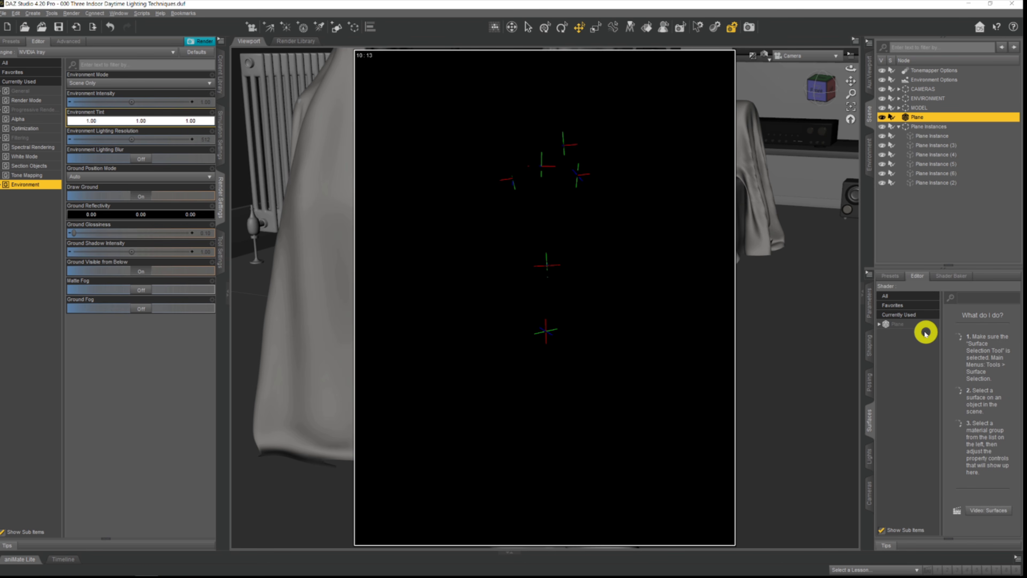
{"action": "left_click", "coordinate": [910, 326]}
{"action": "scroll", "coordinate": [963, 375], "scroll_direction": "down", "scroll_amount": 10}
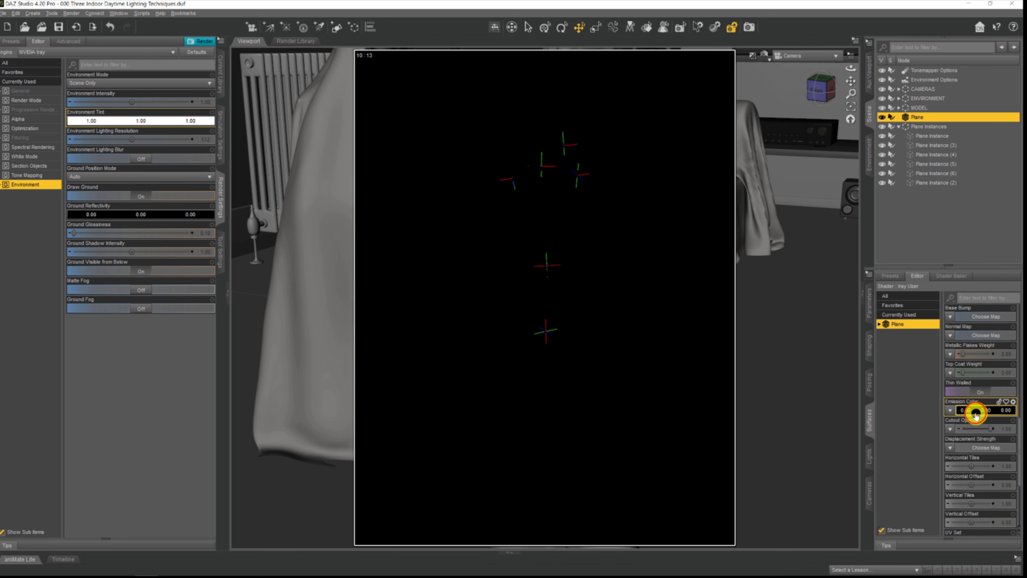
{"action": "left_click", "coordinate": [976, 413]}
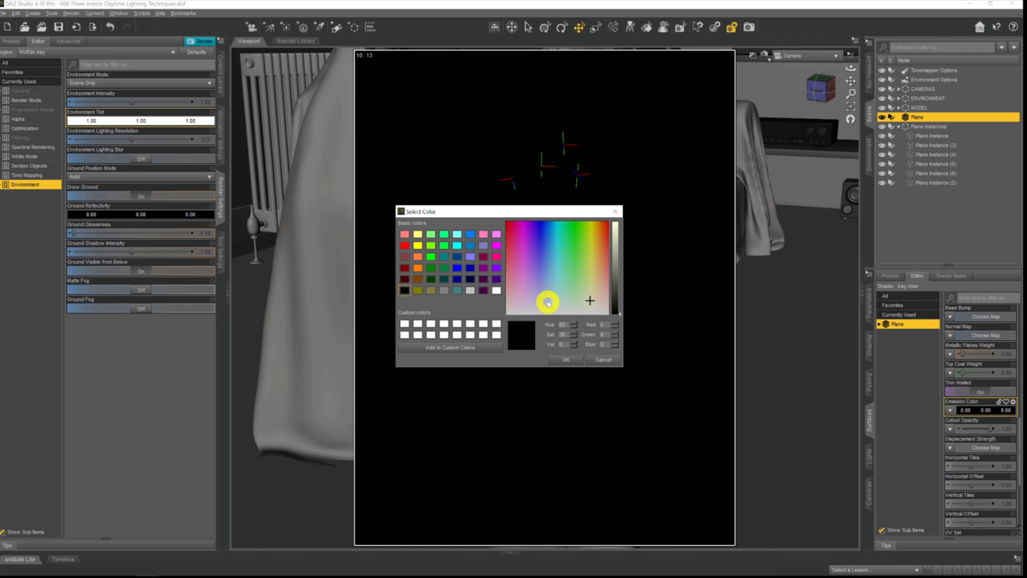
{"action": "left_click", "coordinate": [483, 290]}
{"action": "left_click", "coordinate": [496, 291]}
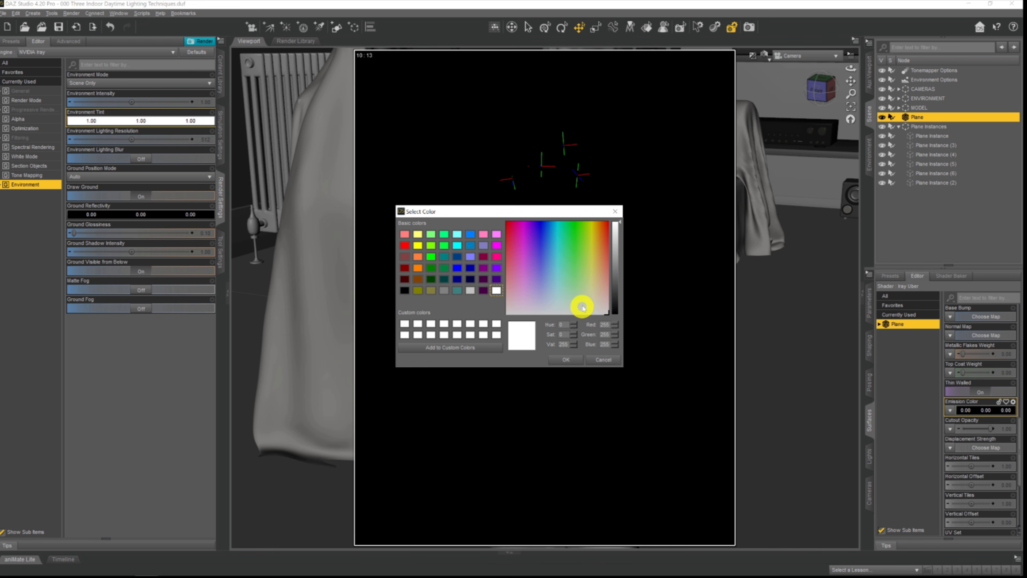
{"action": "left_click", "coordinate": [567, 359]}
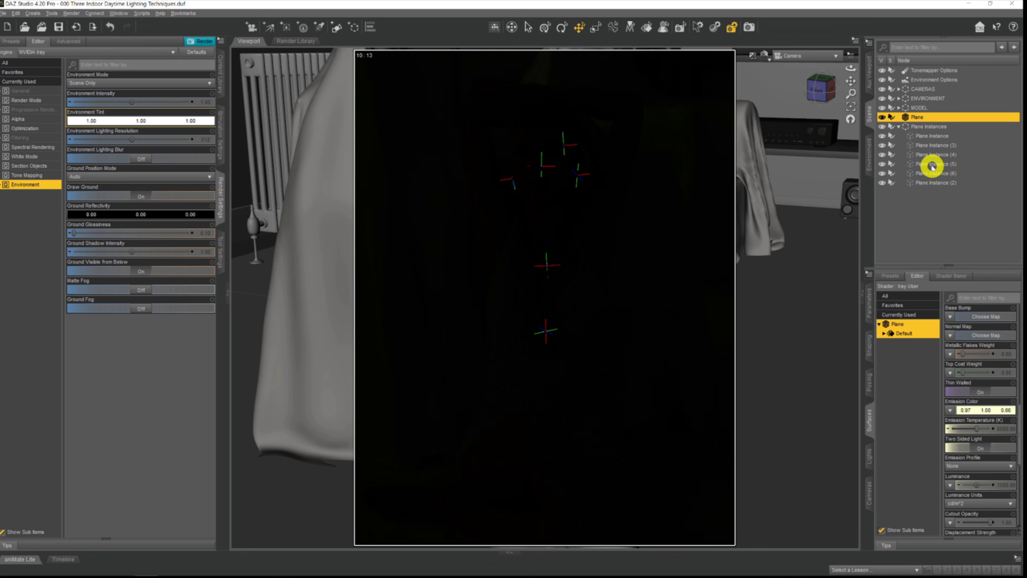
{"action": "left_click", "coordinate": [935, 183]}
{"action": "left_click", "coordinate": [940, 164]}
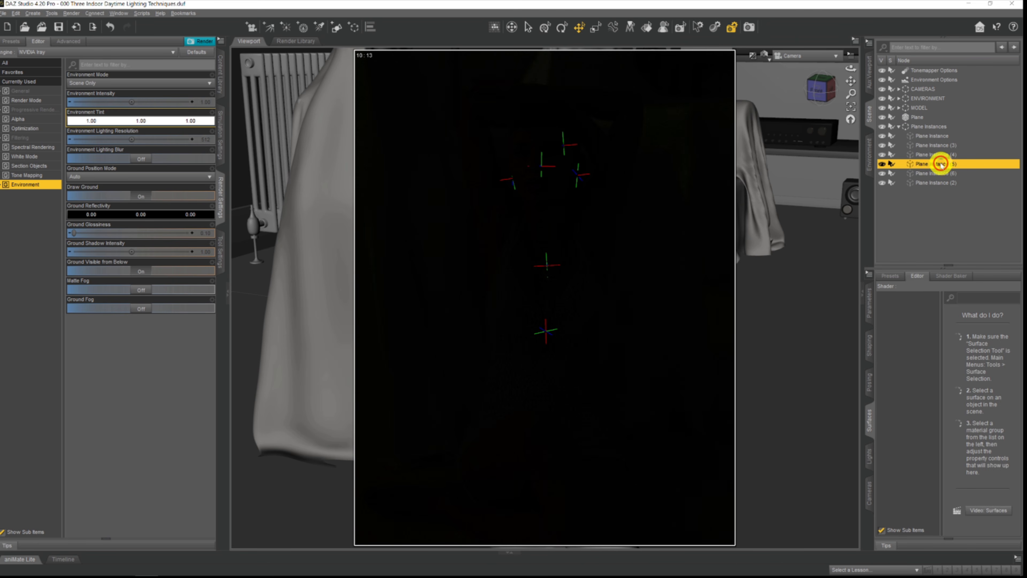
{"action": "left_click", "coordinate": [937, 138]}
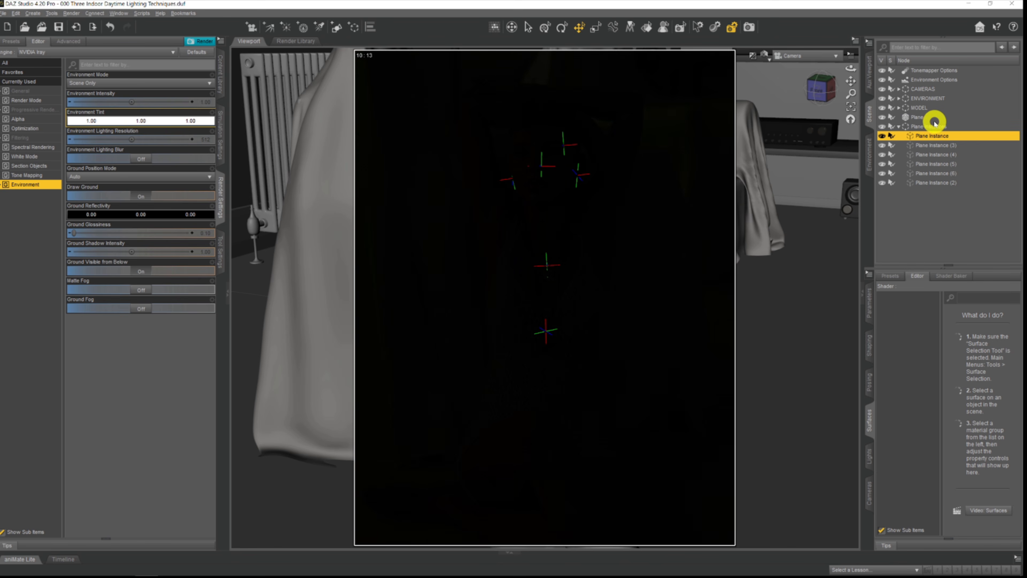
Raise the Luminance of the original plane's surface in successive increases to brighten the room.
{"action": "left_click", "coordinate": [920, 117]}
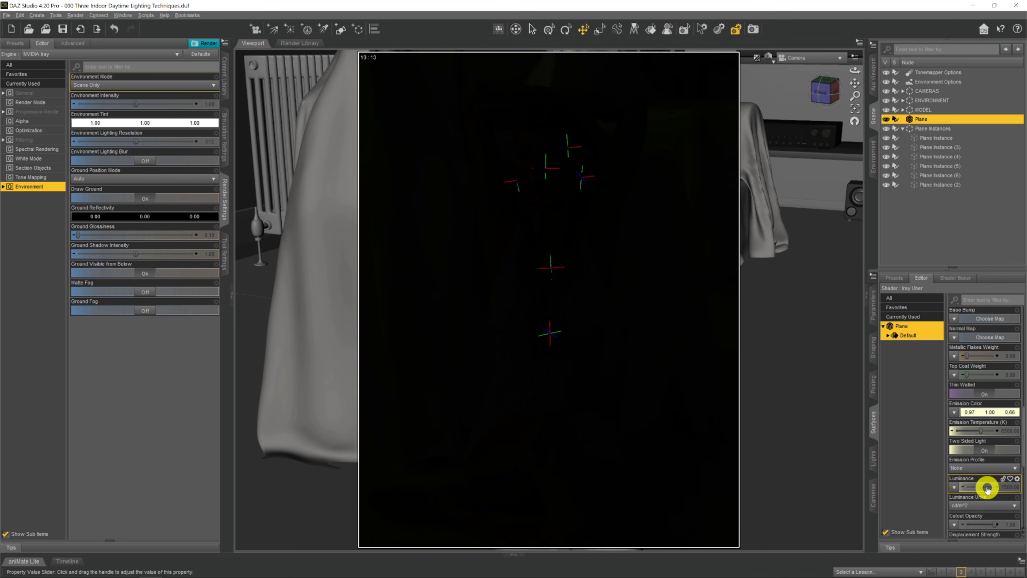
{"action": "left_click", "coordinate": [1001, 489]}
{"action": "left_click", "coordinate": [929, 533]}
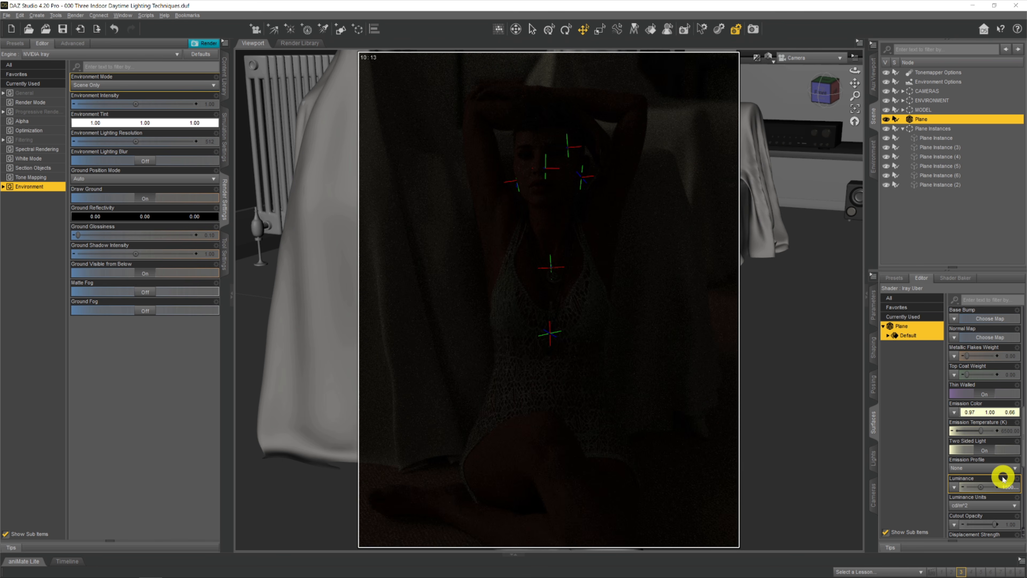
{"action": "left_click", "coordinate": [983, 487]}
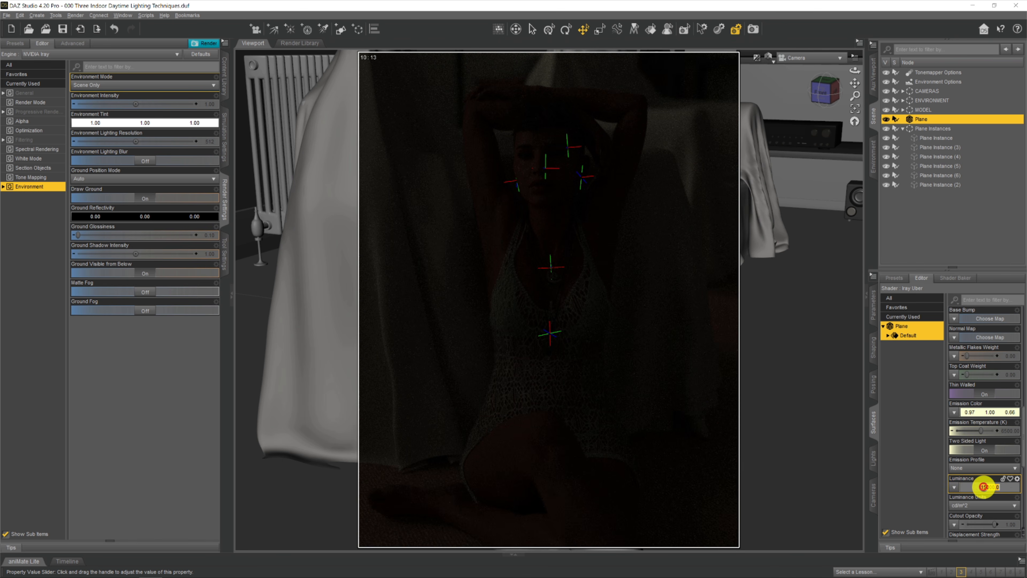
{"action": "key", "text": "Return"}
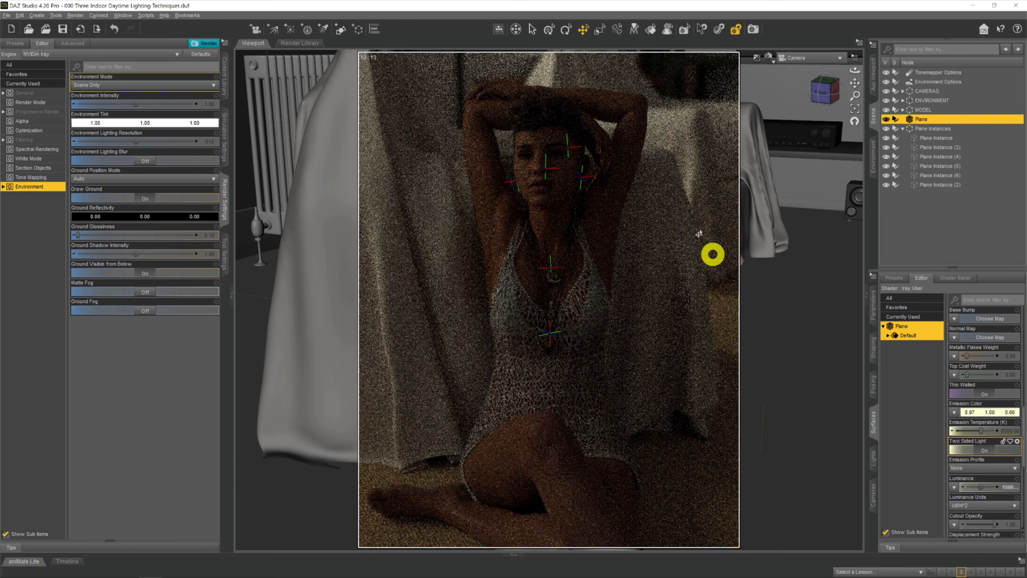
{"action": "left_click", "coordinate": [1005, 487]}
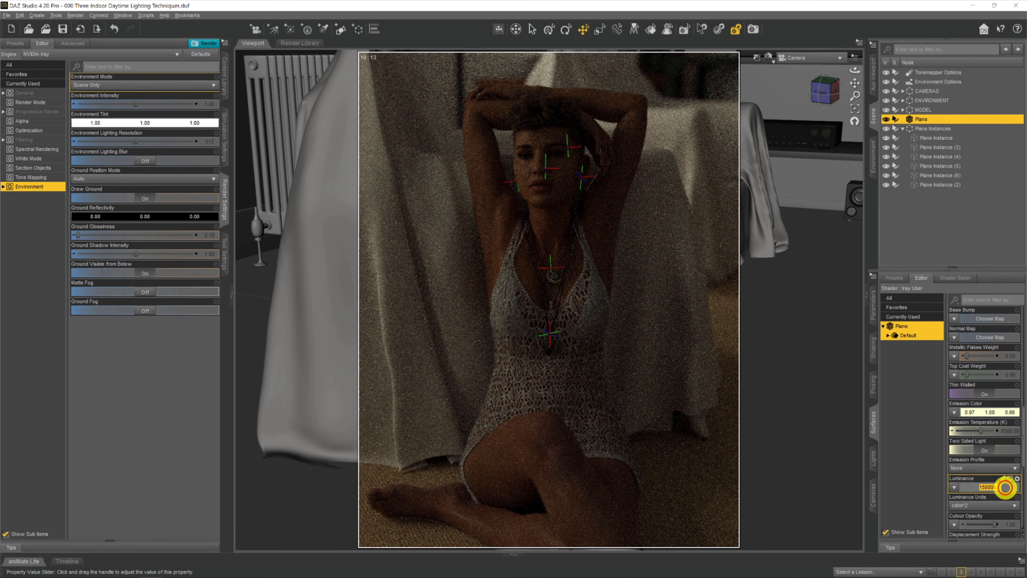
{"action": "key", "text": "Return"}
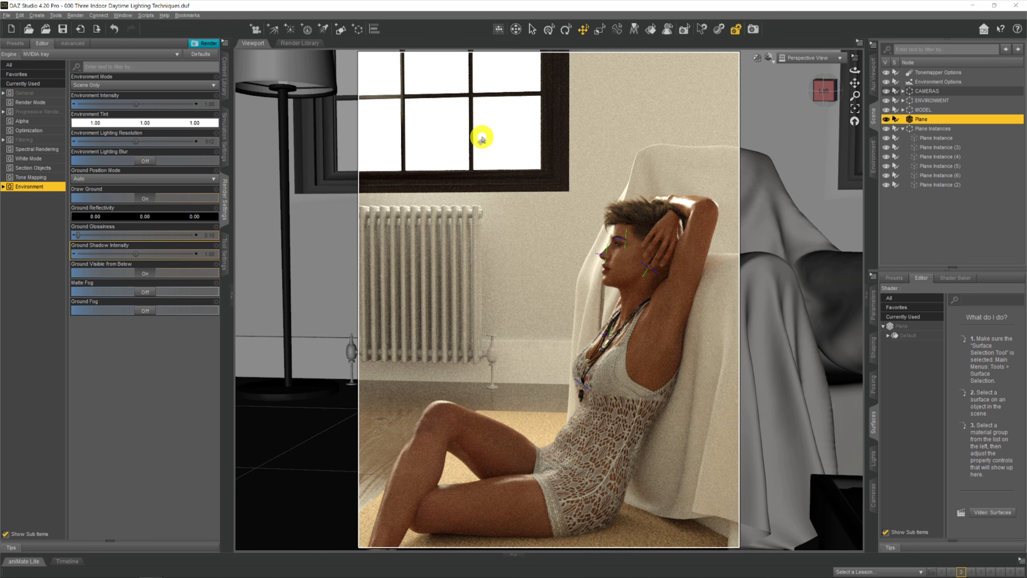
Orbit the perspective view around the figure to examine how the emissive planes outside the windows light the room.
{"action": "left_click", "coordinate": [950, 169]}
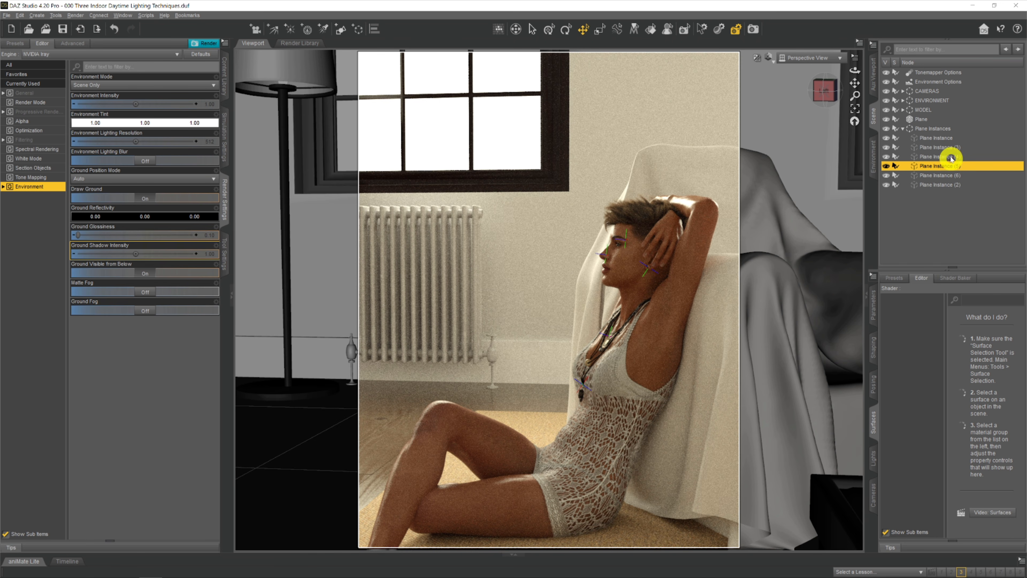
{"action": "left_click", "coordinate": [930, 119]}
{"action": "left_click", "coordinate": [936, 138]}
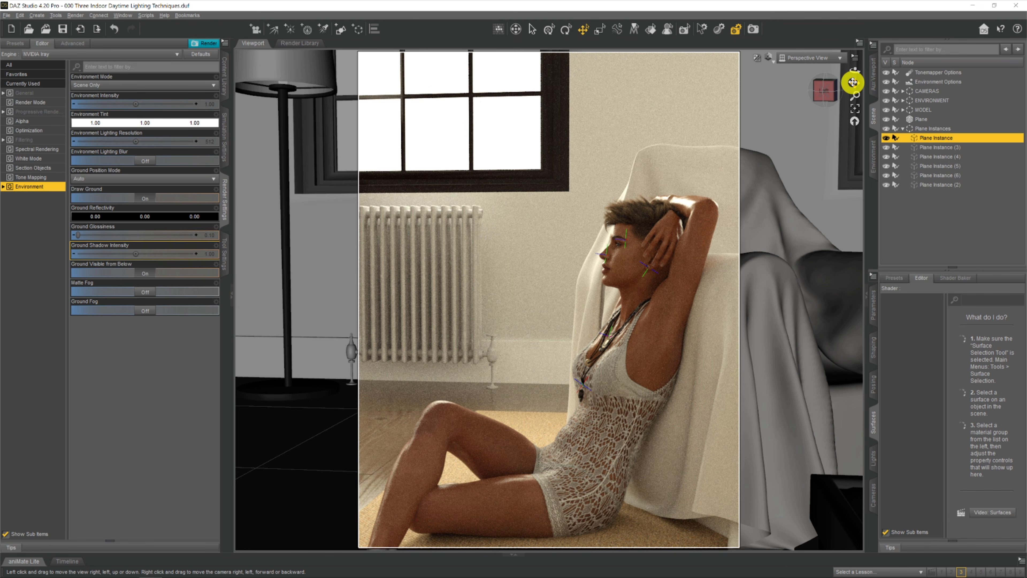
{"action": "mouse_move", "coordinate": [853, 82]}
{"action": "left_mouse_down"}
{"action": "mouse_move", "coordinate": [892, 80]}
{"action": "mouse_move", "coordinate": [849, 76]}
{"action": "left_mouse_up"}
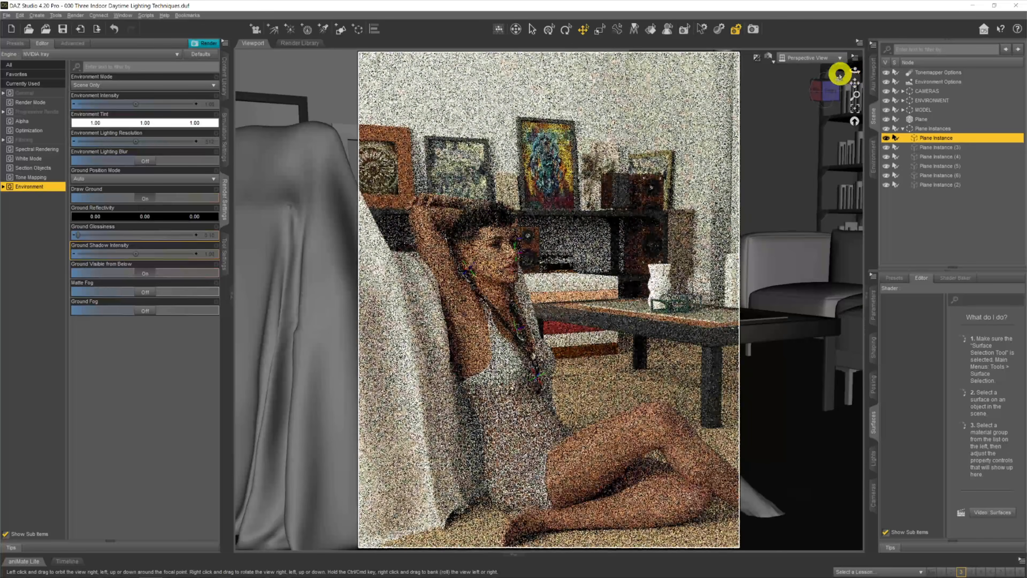
{"action": "left_click_drag", "start_coordinate": [849, 71], "coordinate": [578, 169]}
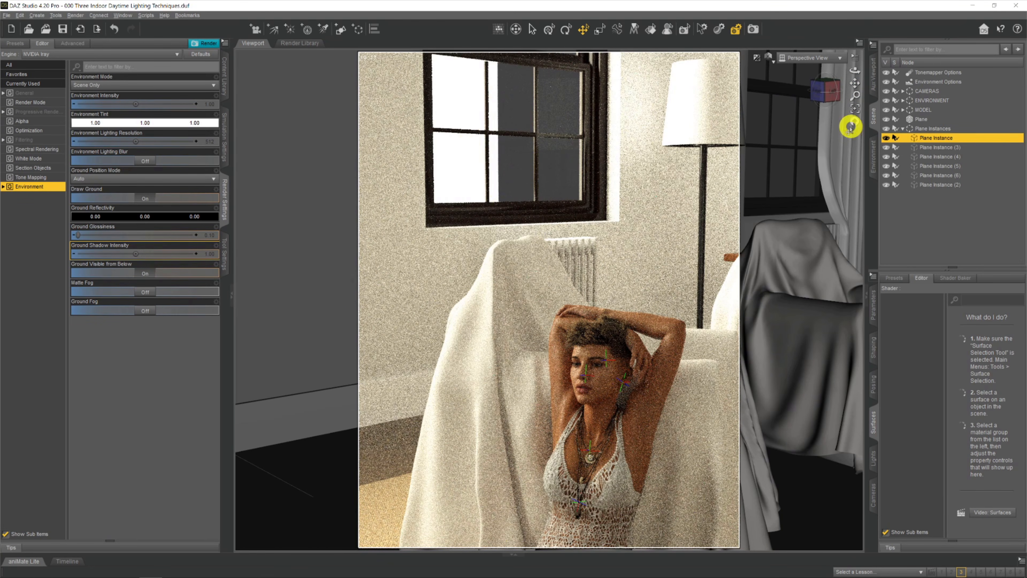
{"action": "left_click_drag", "start_coordinate": [851, 70], "coordinate": [663, 123]}
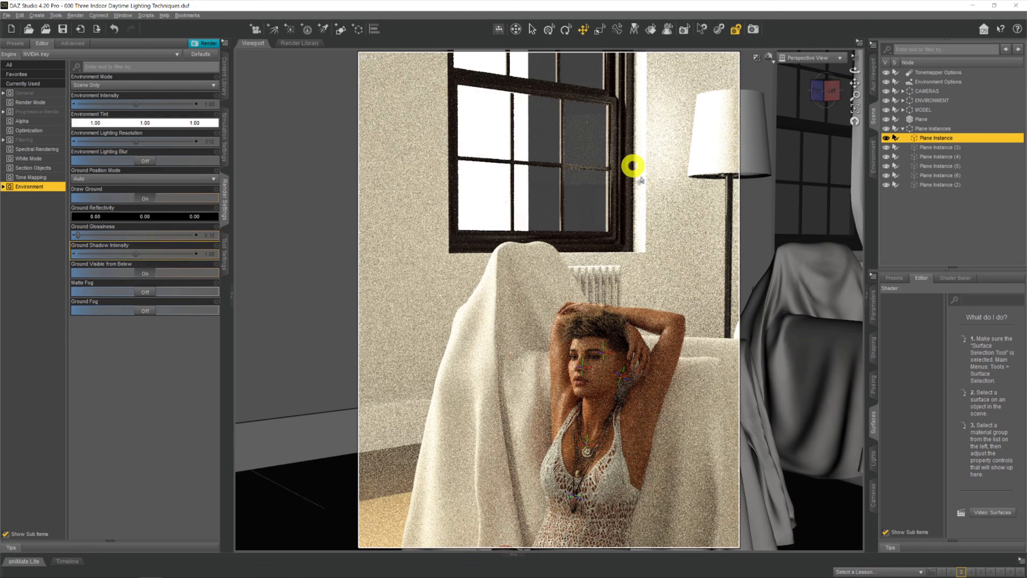
Return the viewport to the Camera view and delete the original emissive plane together with its instances.
{"action": "left_click", "coordinate": [922, 120]}
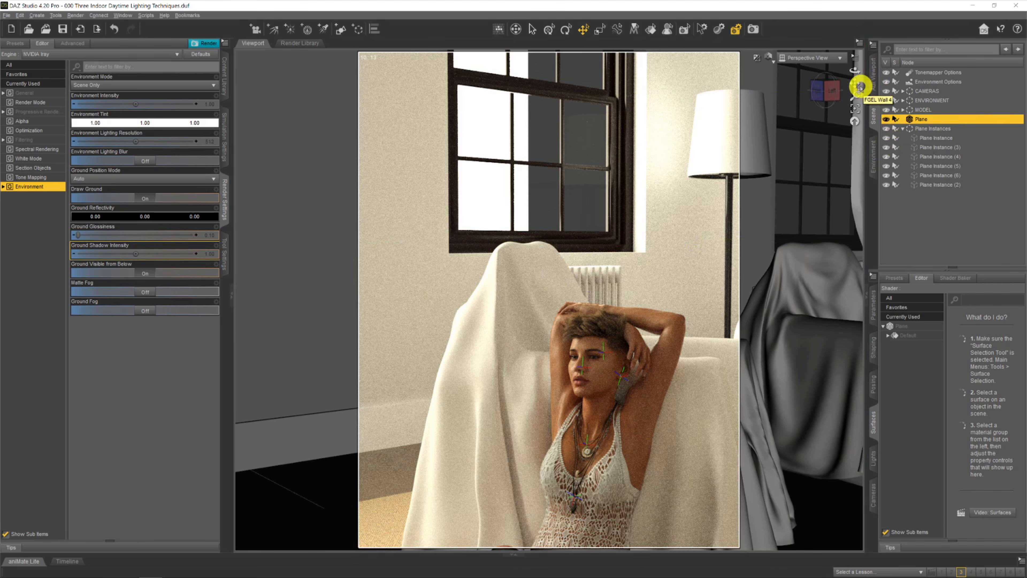
{"action": "left_click_drag", "start_coordinate": [852, 69], "coordinate": [857, 87]}
{"action": "left_click", "coordinate": [819, 60]}
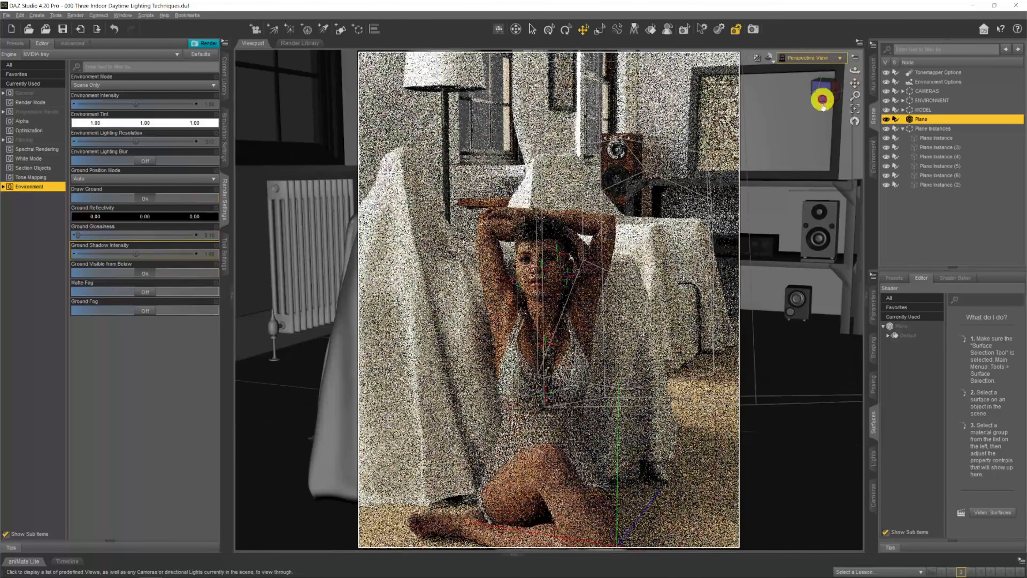
{"action": "left_click", "coordinate": [811, 172]}
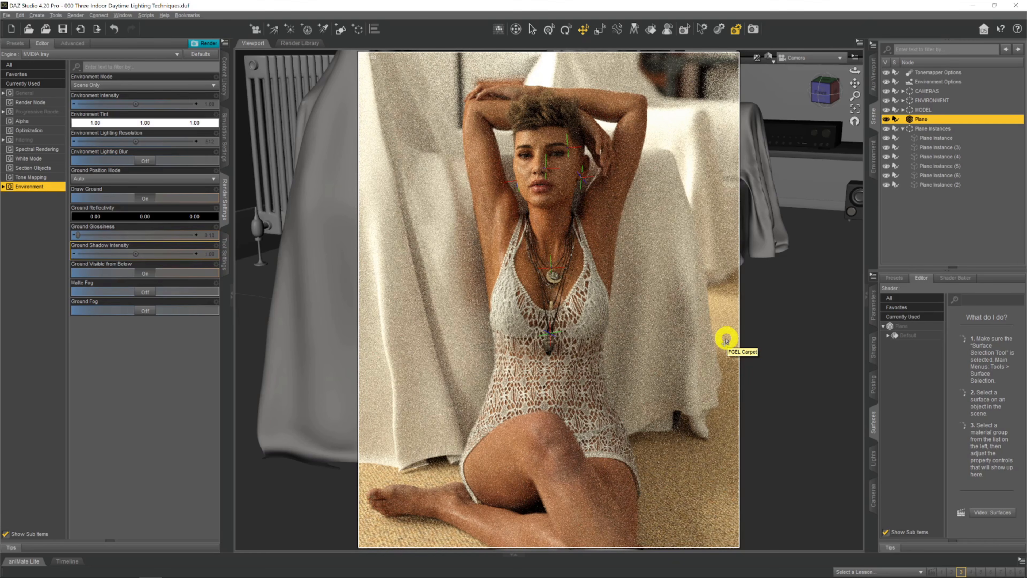
{"action": "key", "text": "Delete"}
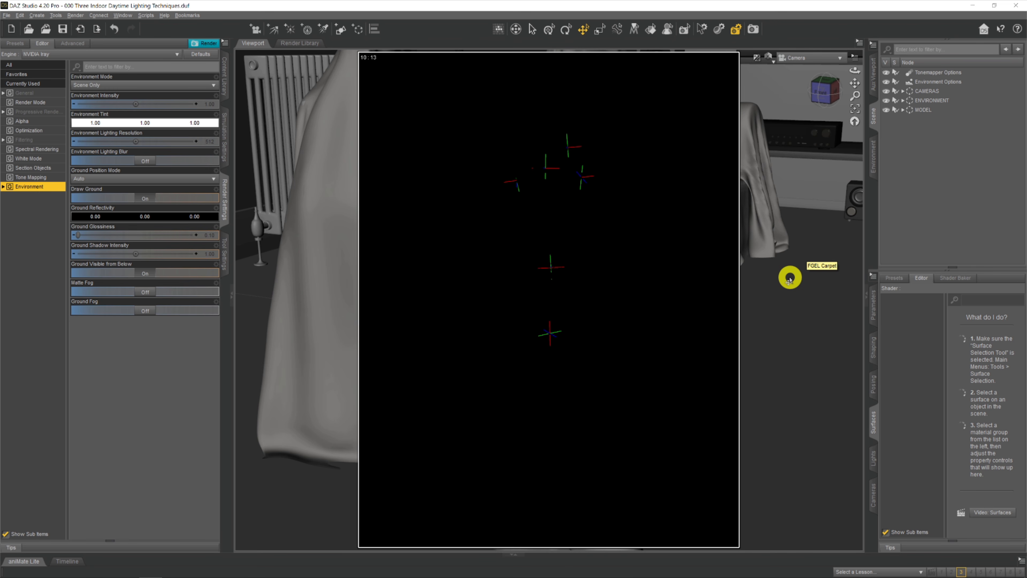
Change the viewport draw style to Texture Shaded and set the Environment Mode to Dome Only.
{"action": "left_click", "coordinate": [773, 61]}
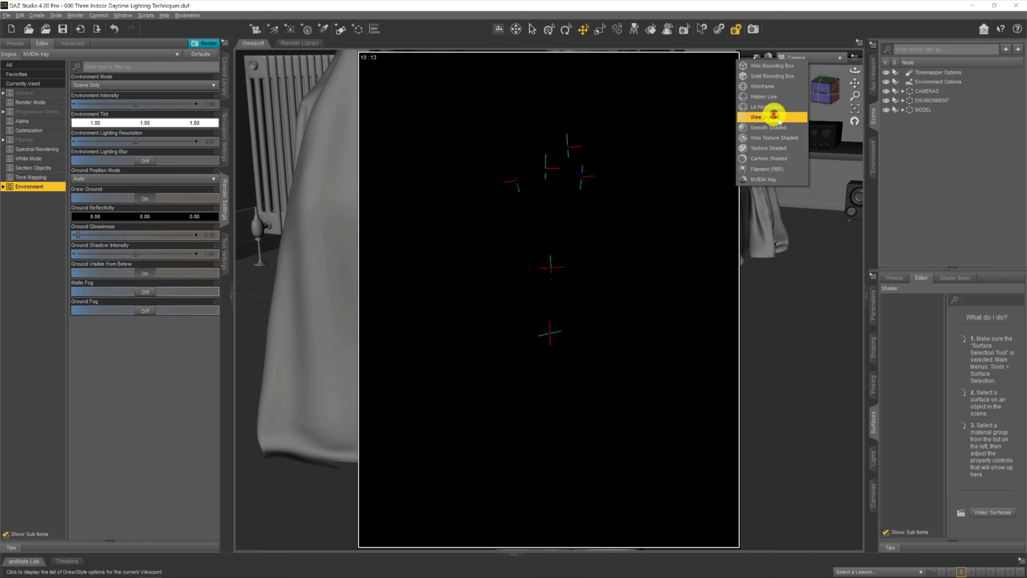
{"action": "left_click", "coordinate": [788, 148]}
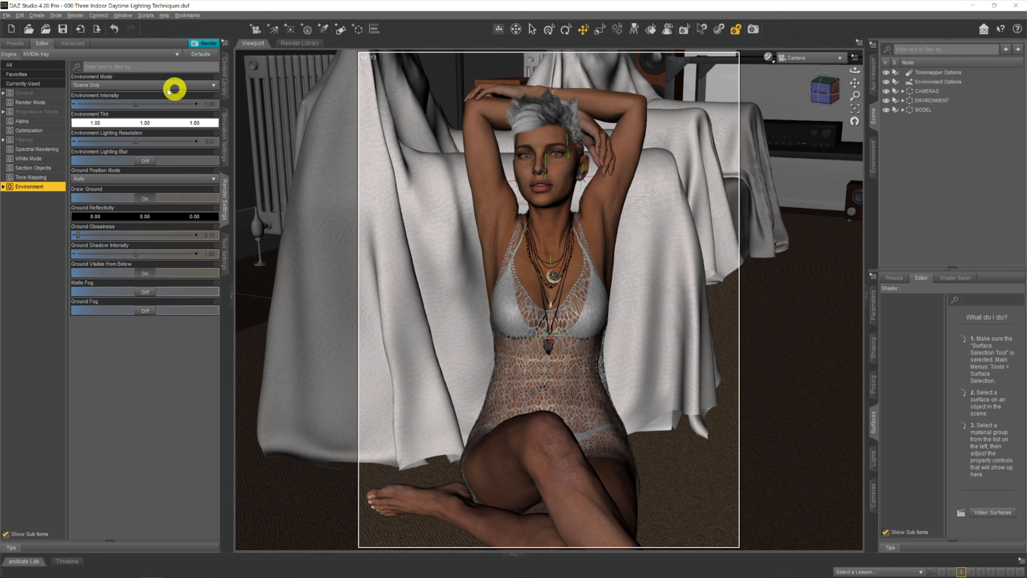
{"action": "left_click", "coordinate": [156, 86]}
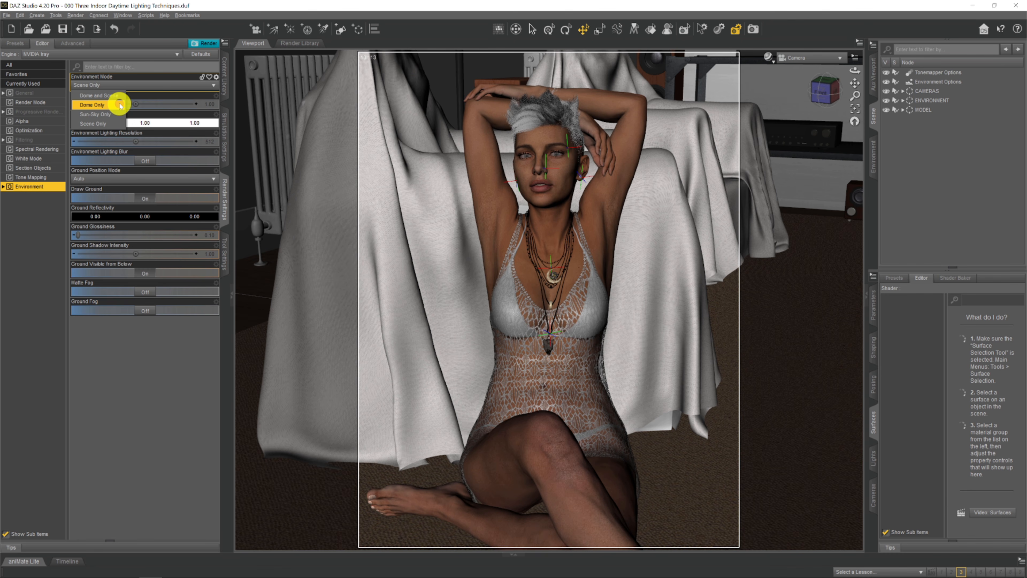
{"action": "left_click", "coordinate": [120, 105]}
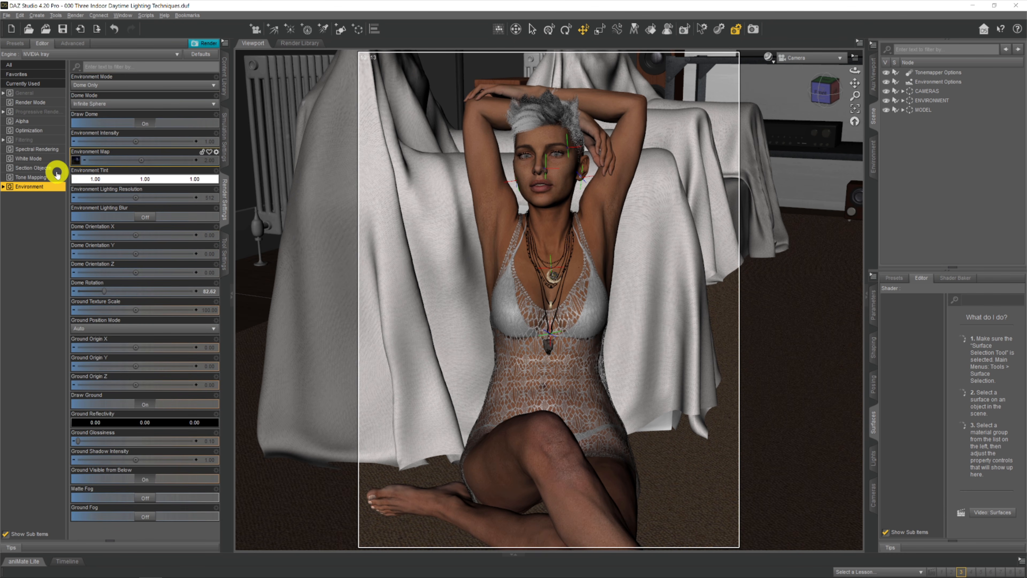
{"action": "mouse_move", "coordinate": [79, 160]}
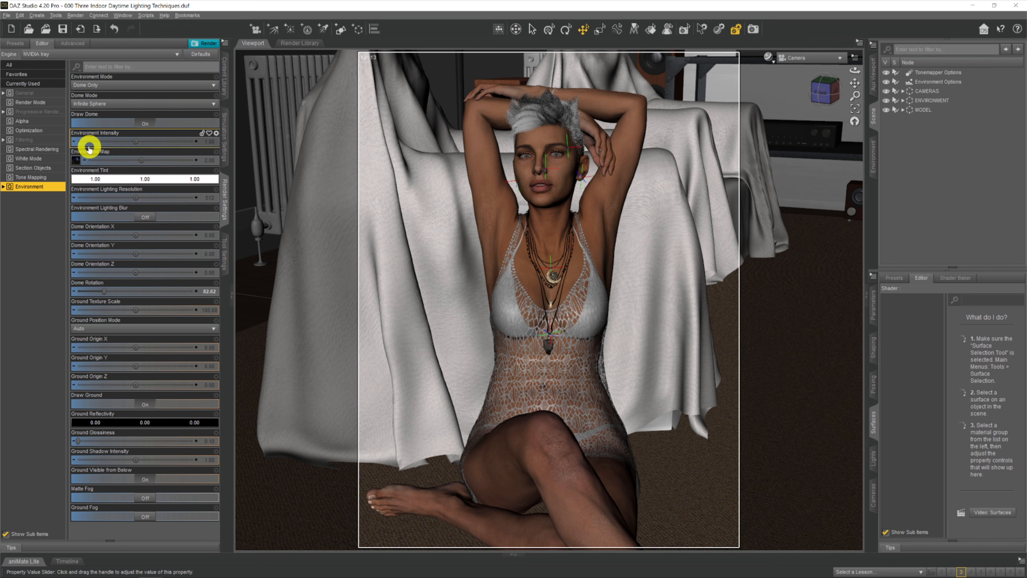
{"action": "mouse_move", "coordinate": [192, 161]}
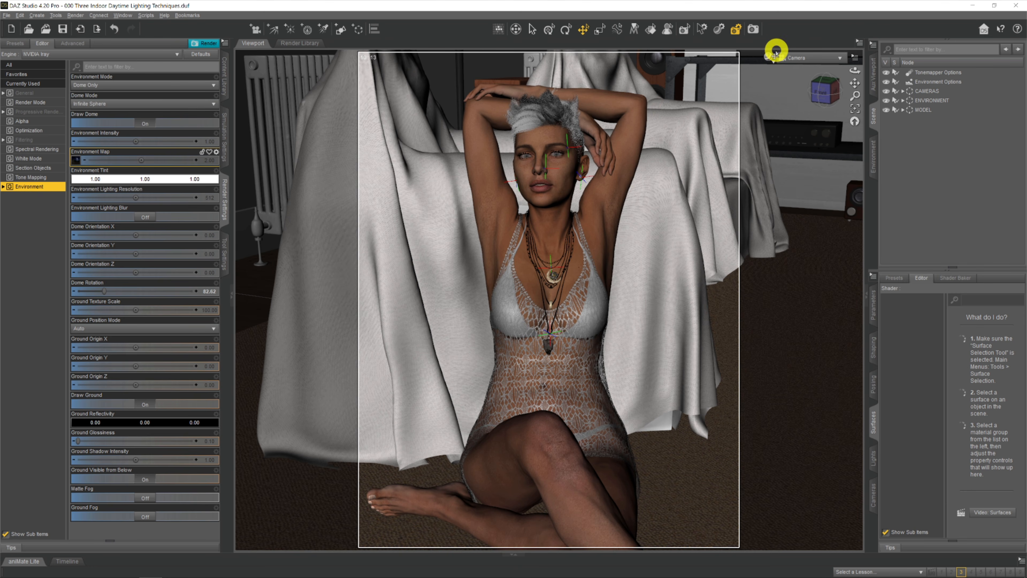
Set the viewport draw style to NVIDIA Iray and switch it to the Perspective View.
{"action": "left_click", "coordinate": [768, 57]}
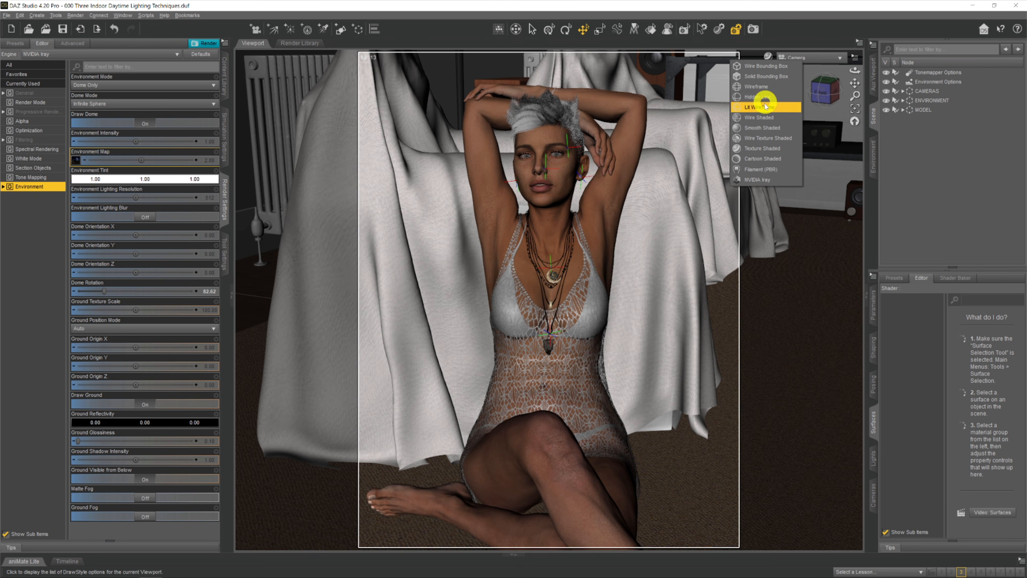
{"action": "left_click", "coordinate": [767, 180]}
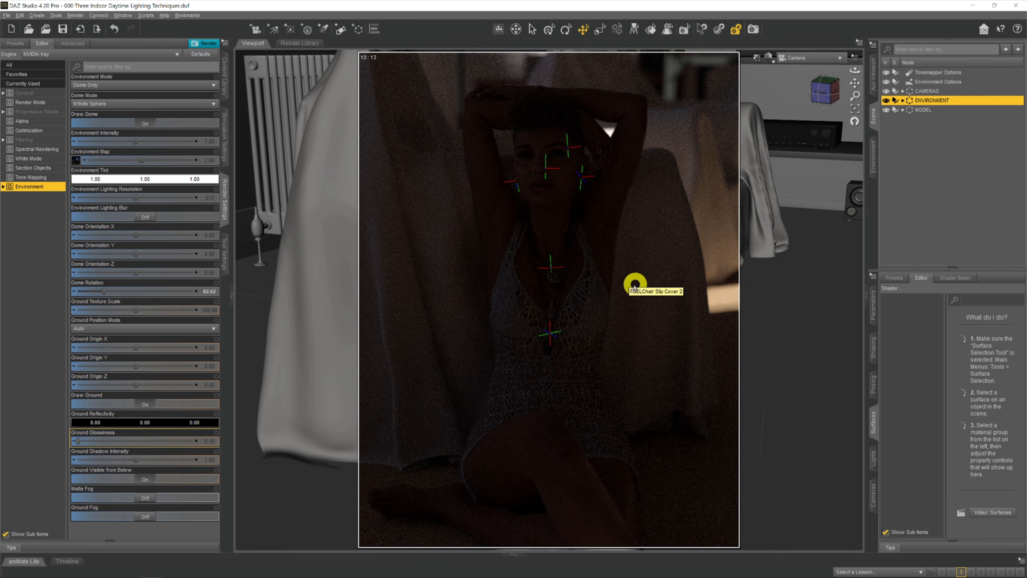
{"action": "left_click", "coordinate": [827, 59]}
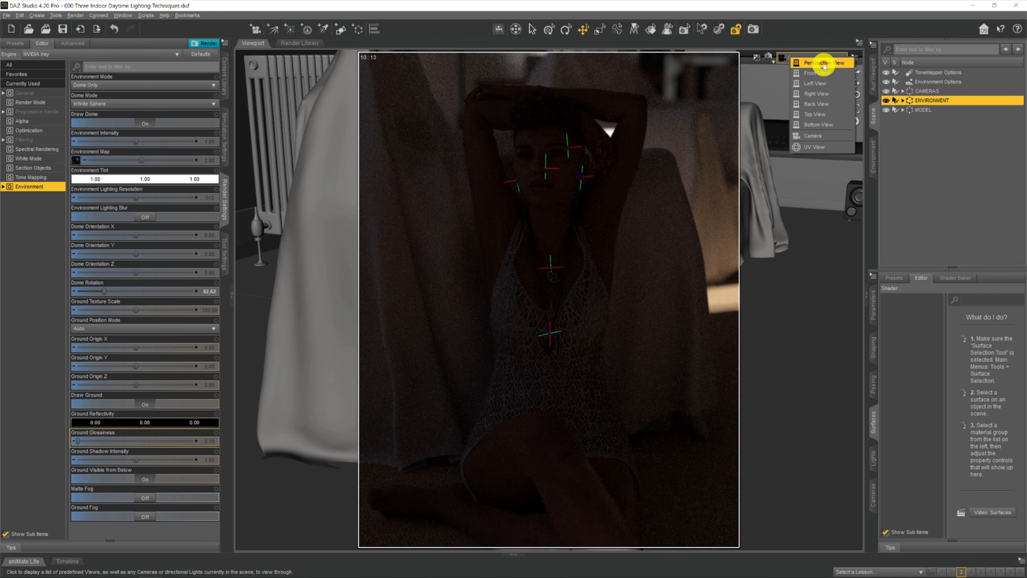
{"action": "left_click", "coordinate": [824, 64]}
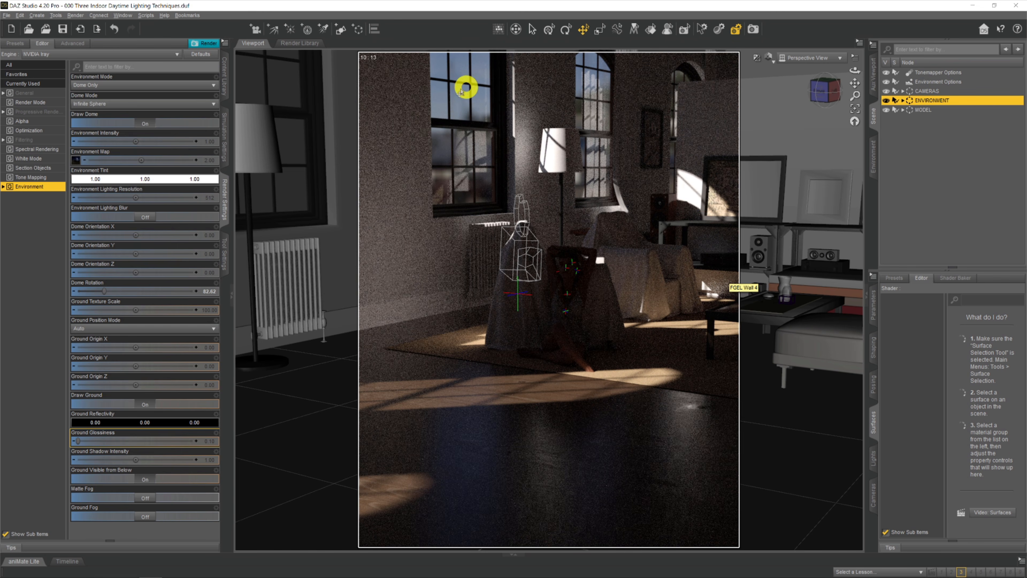
Orbit and move the perspective view beyond the room to examine the environment map backdrop outside.
{"action": "left_click", "coordinate": [189, 135]}
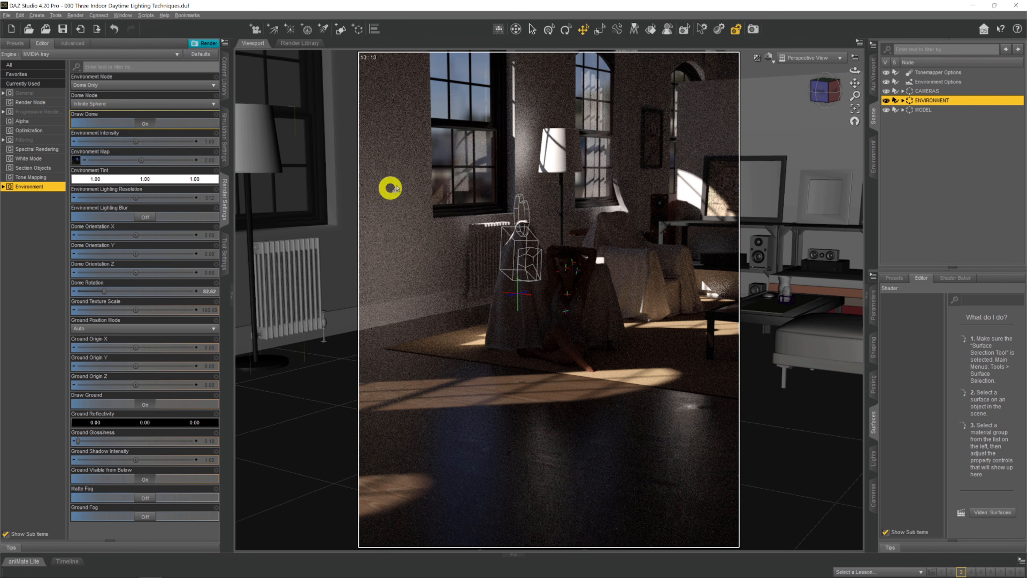
{"action": "left_click", "coordinate": [172, 431]}
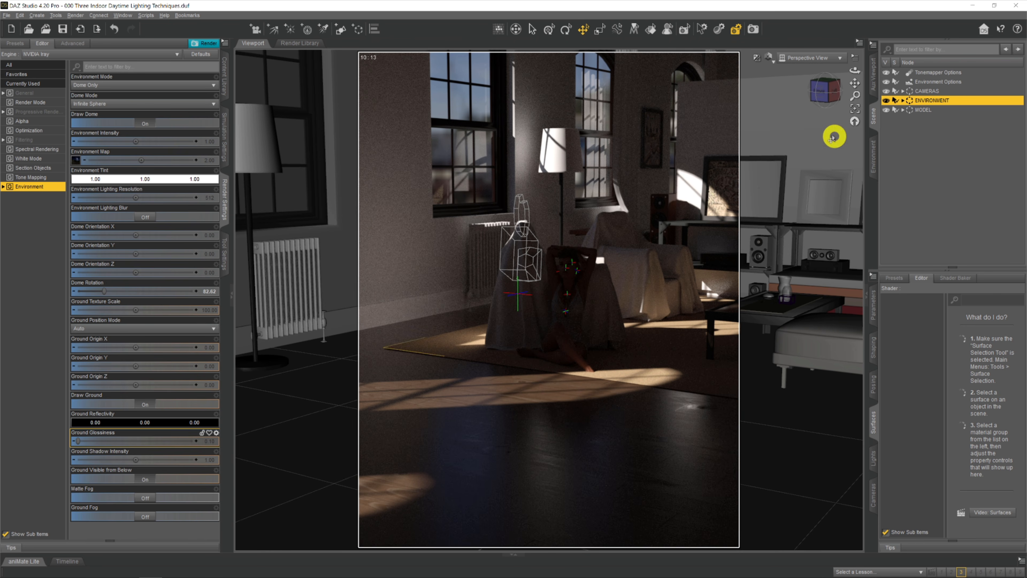
{"action": "left_click_drag", "start_coordinate": [853, 73], "coordinate": [727, 179]}
{"action": "left_click_drag", "start_coordinate": [854, 71], "coordinate": [846, 71]}
{"action": "left_click_drag", "start_coordinate": [832, 68], "coordinate": [855, 85]}
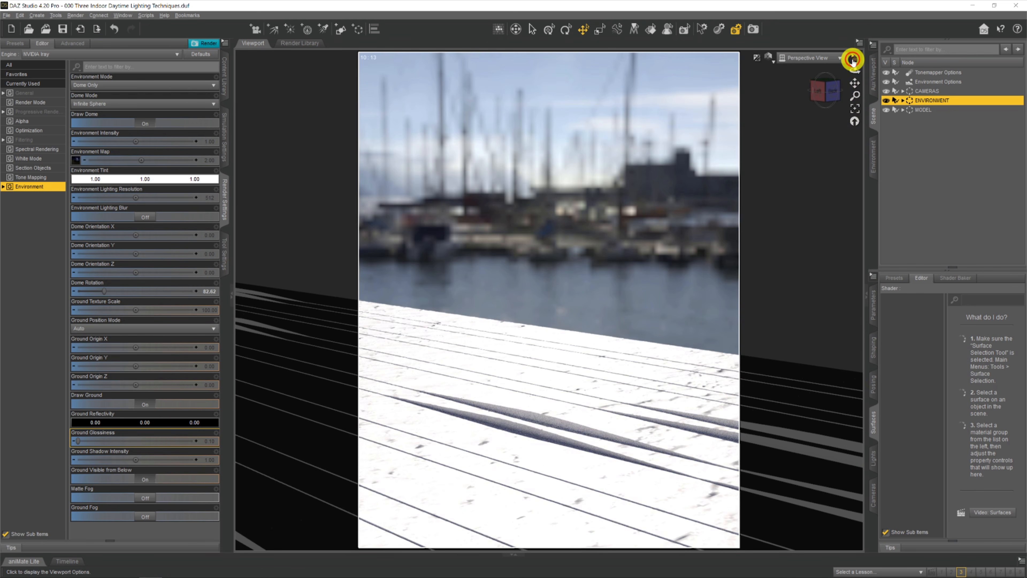
Turn the perspective view back to the windows inside the room, and return the viewport to the Camera view.
{"action": "left_click", "coordinate": [850, 42]}
{"action": "left_click", "coordinate": [866, 70]}
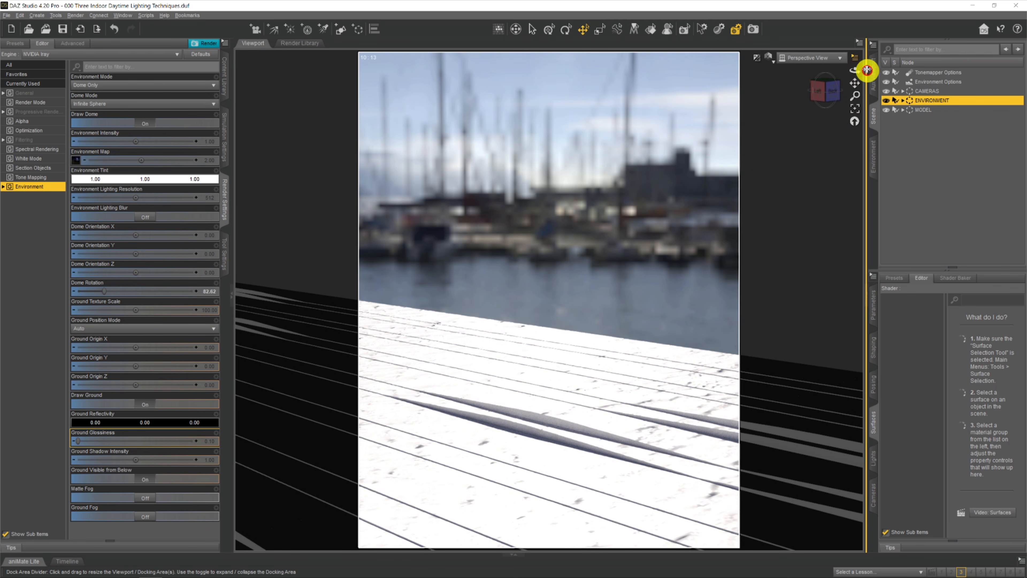
{"action": "left_click_drag", "start_coordinate": [854, 65], "coordinate": [855, 87]}
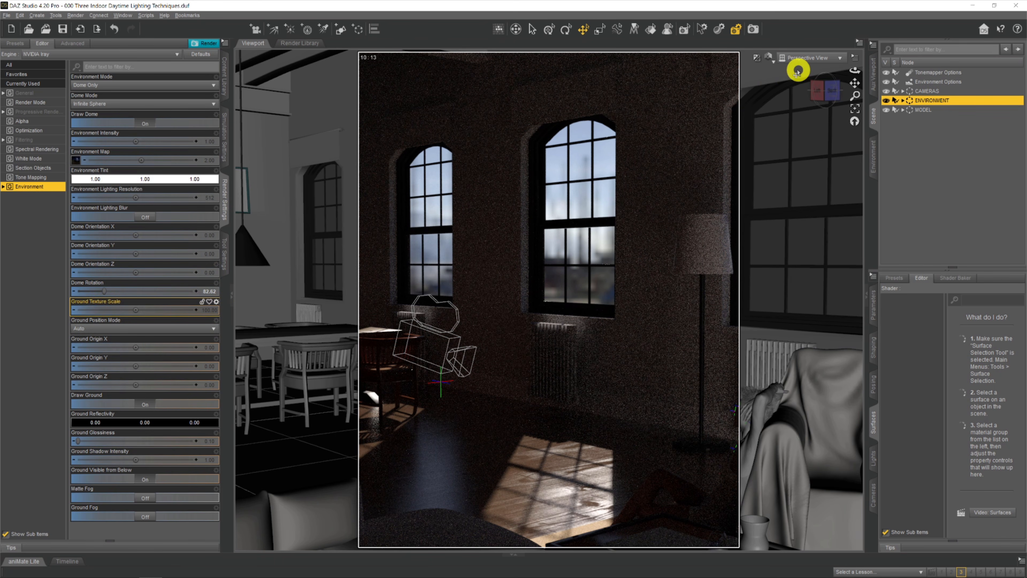
{"action": "left_click", "coordinate": [804, 60]}
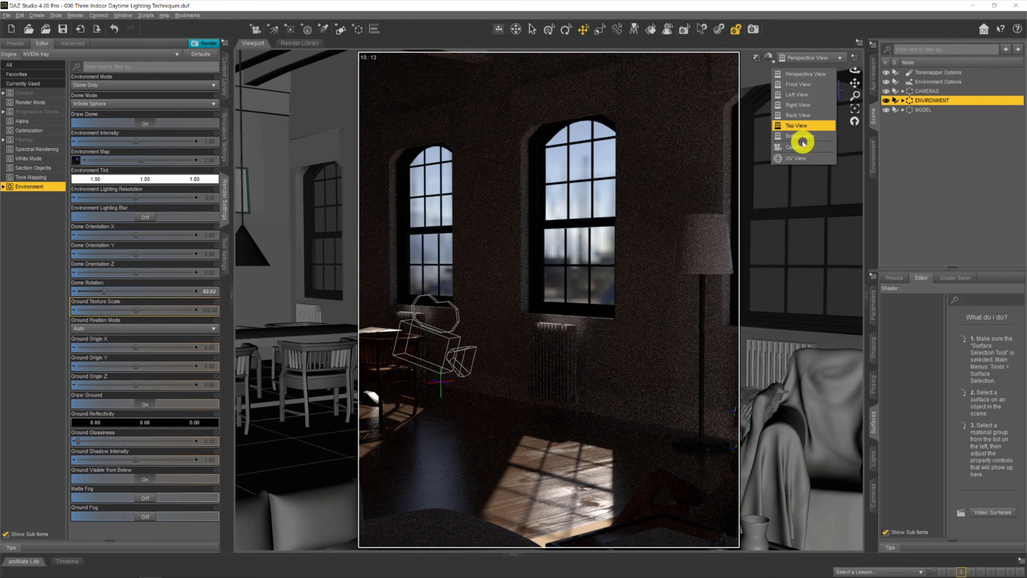
{"action": "left_click", "coordinate": [800, 148]}
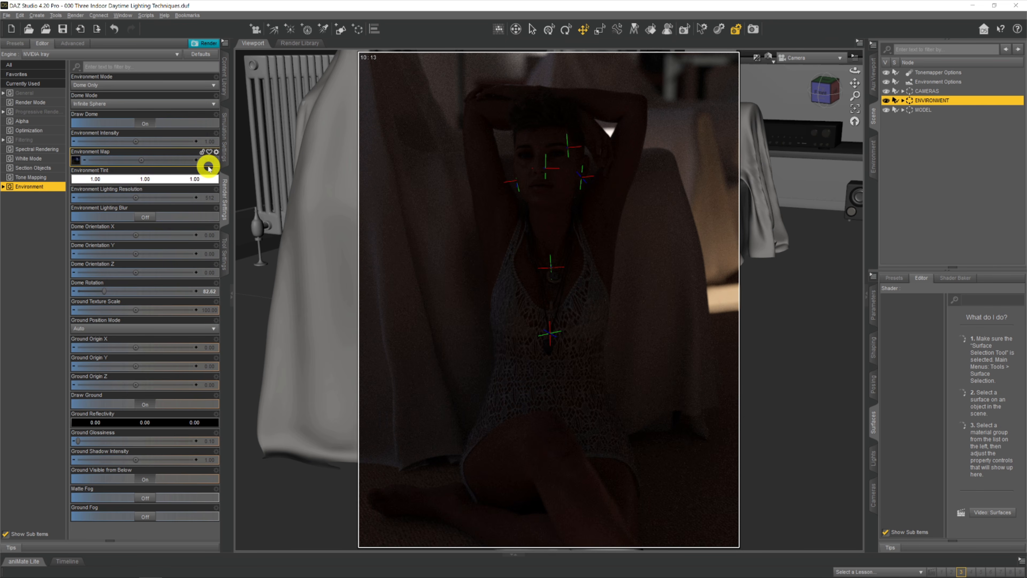
Try Environment Map values of 10, 20 and 75 to brighten the room lighting.
{"action": "left_click", "coordinate": [211, 159]}
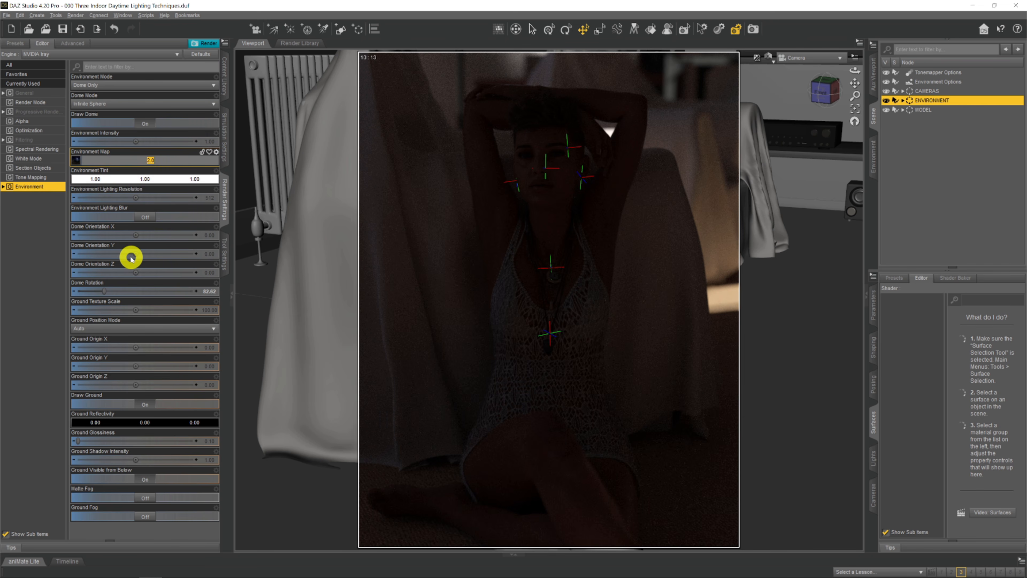
{"action": "type", "text": "10"}
{"action": "key", "text": "Return"}
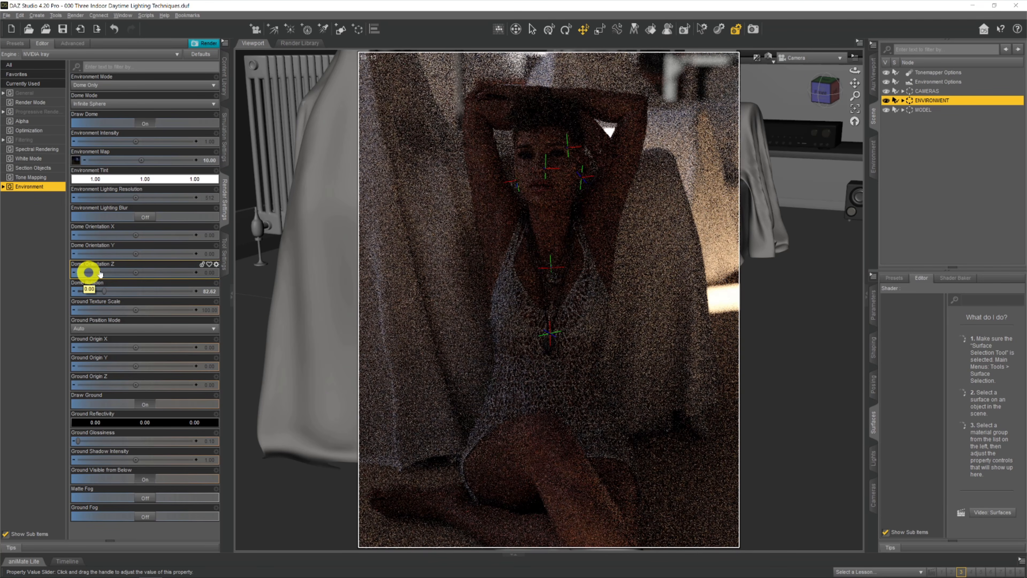
{"action": "left_click", "coordinate": [204, 159]}
{"action": "type", "text": "20"}
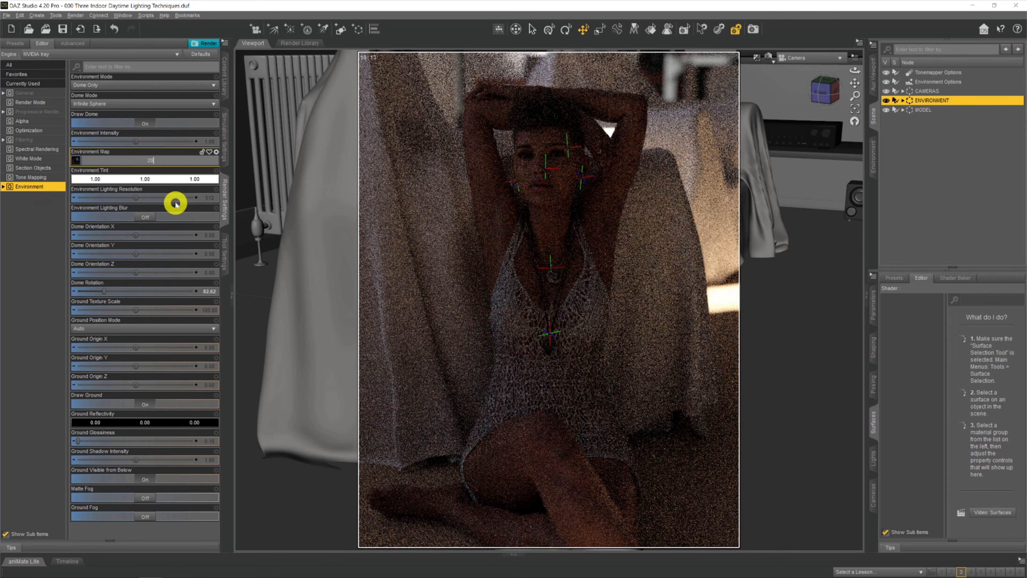
{"action": "key", "text": "Return"}
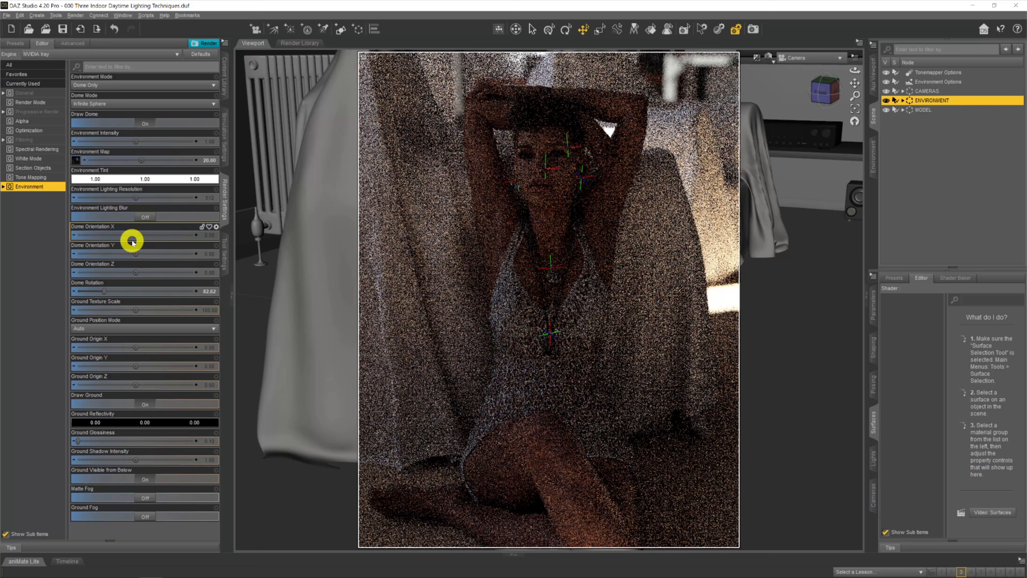
{"action": "left_click", "coordinate": [208, 161]}
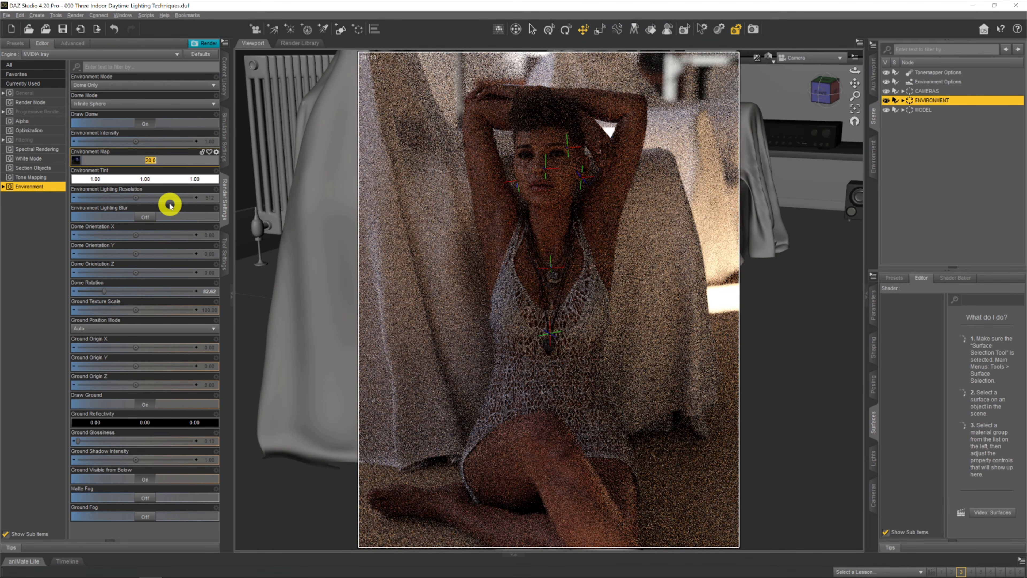
{"action": "type", "text": "75"}
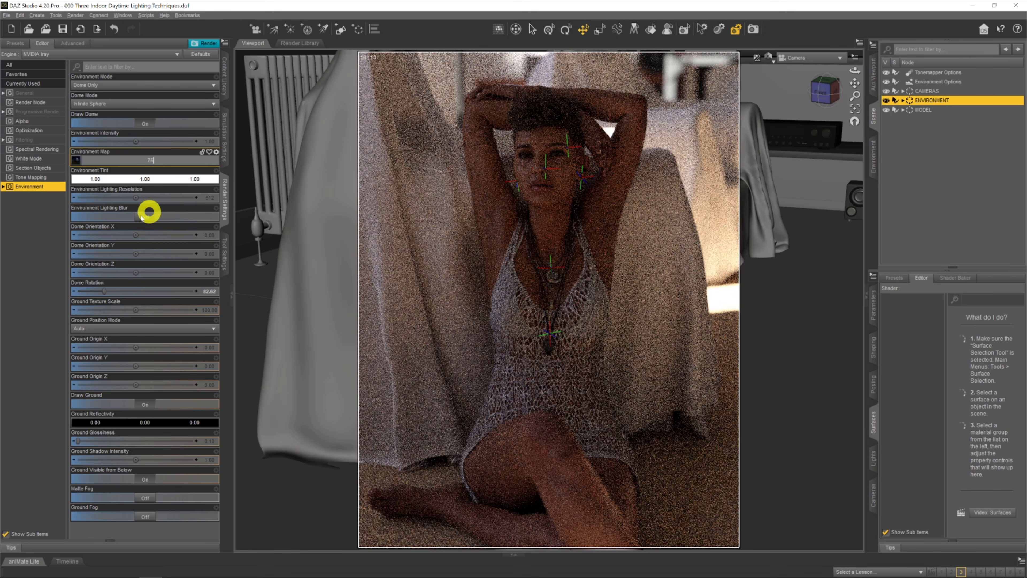
{"action": "key", "text": "Return"}
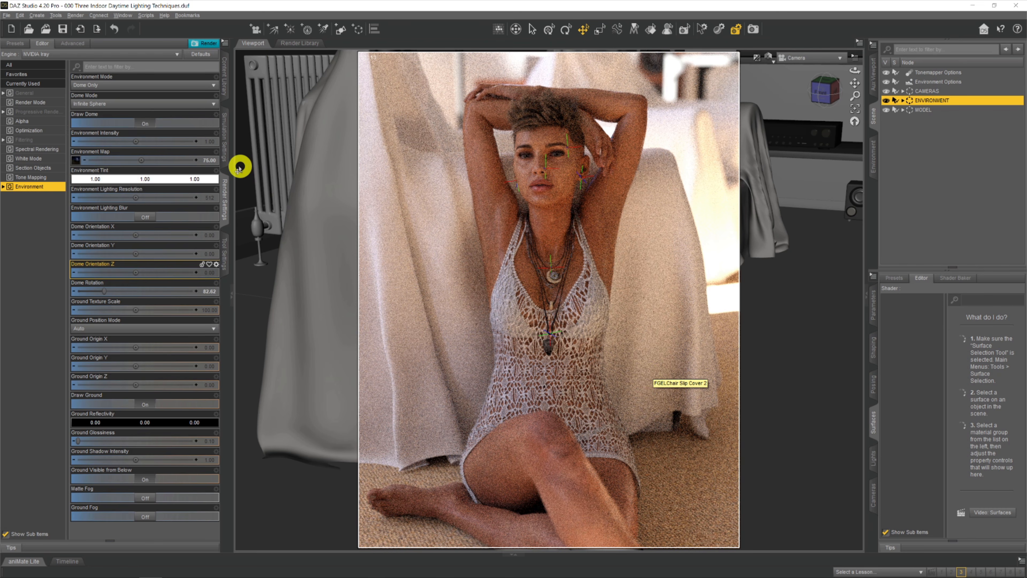
Set the Environment Map value back to 2.
{"action": "left_click", "coordinate": [211, 162]}
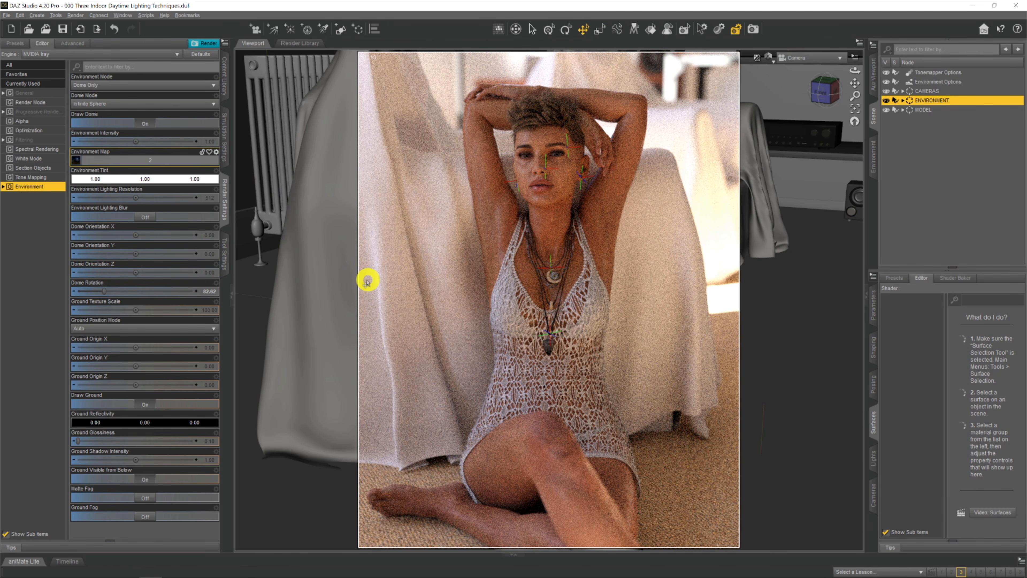
{"action": "type", "text": "2"}
{"action": "key", "text": "Return"}
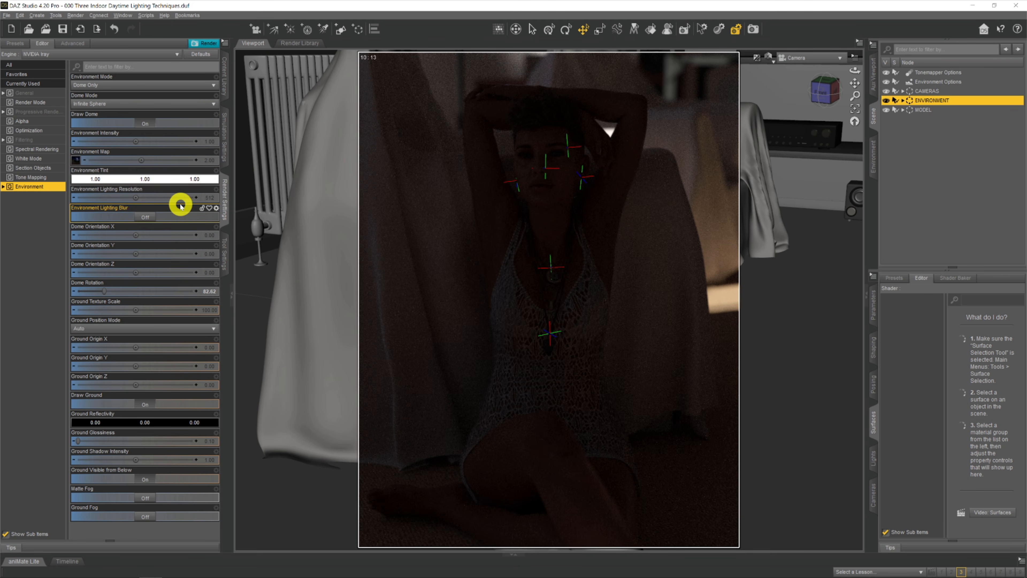
Try lowering the Tone Mapping F/Stop to 6, 4 and 2 to brighten the exposure.
{"action": "left_click", "coordinate": [39, 179]}
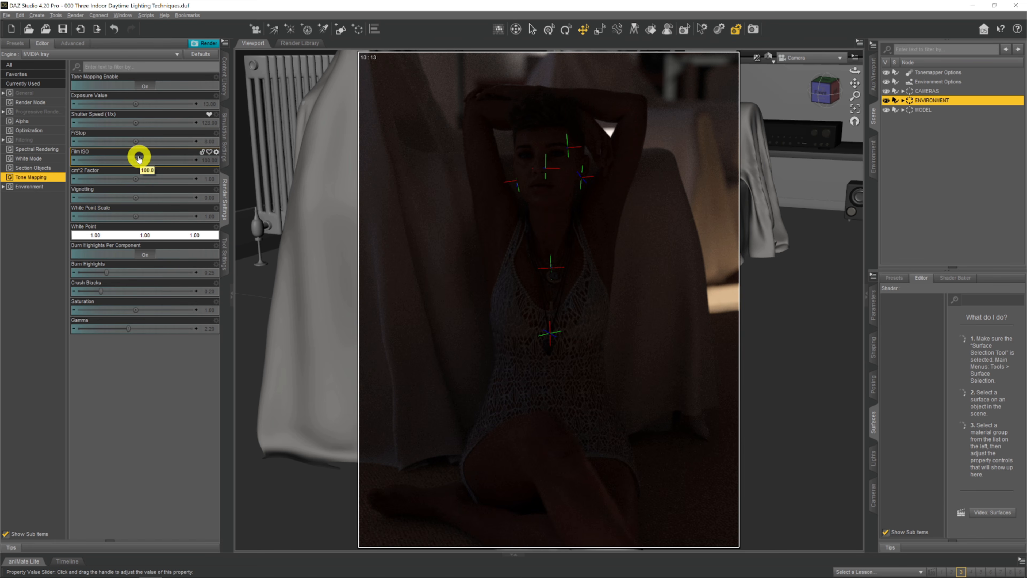
{"action": "left_click", "coordinate": [208, 141]}
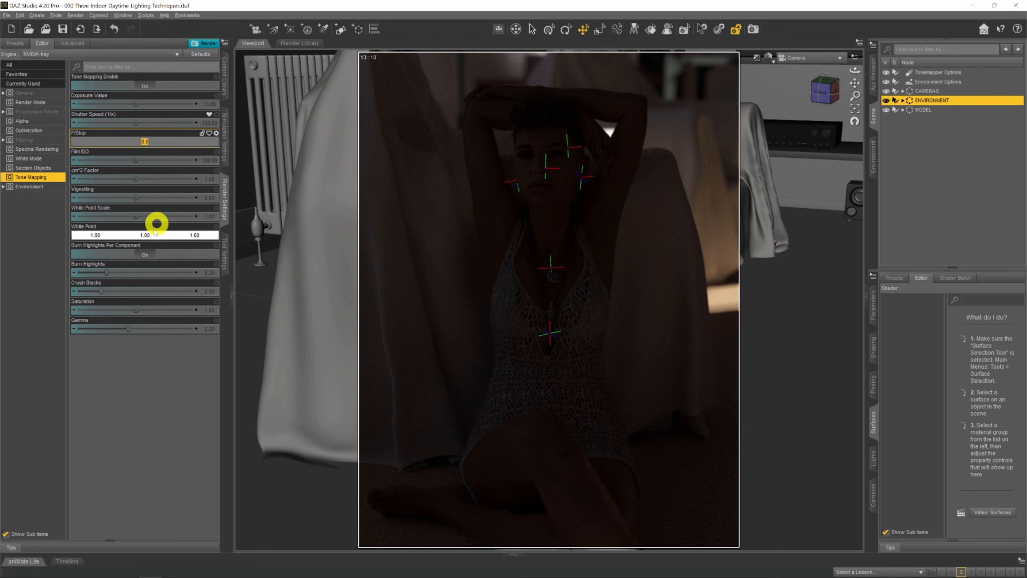
{"action": "type", "text": "6"}
{"action": "key", "text": "Return"}
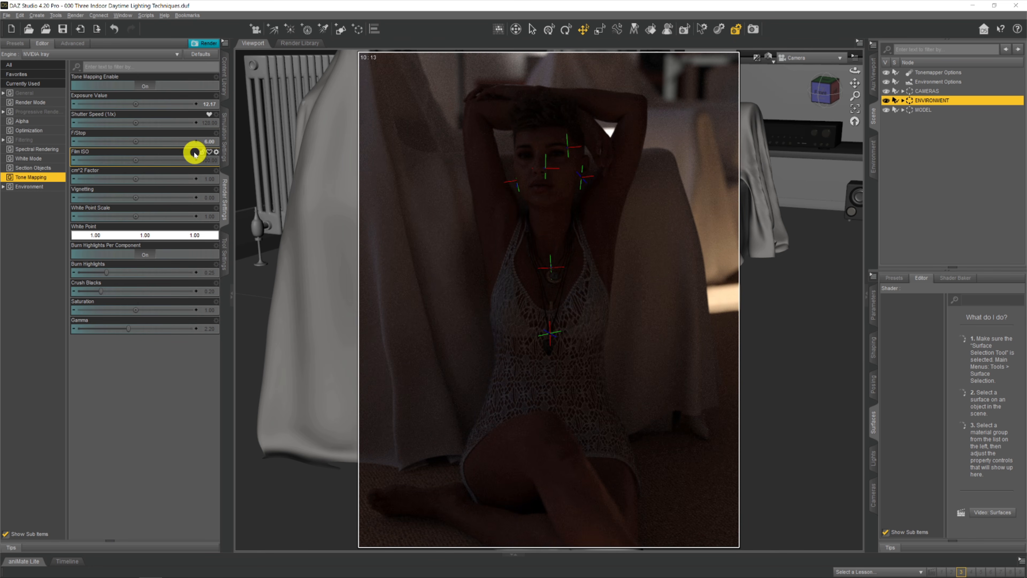
{"action": "left_click", "coordinate": [210, 140]}
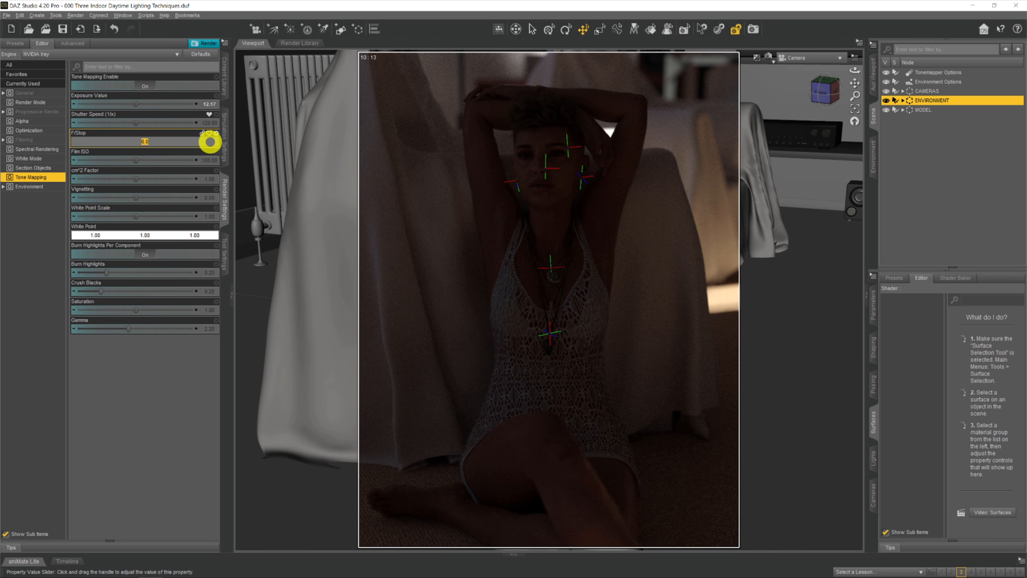
{"action": "type", "text": "4"}
{"action": "key", "text": "Return"}
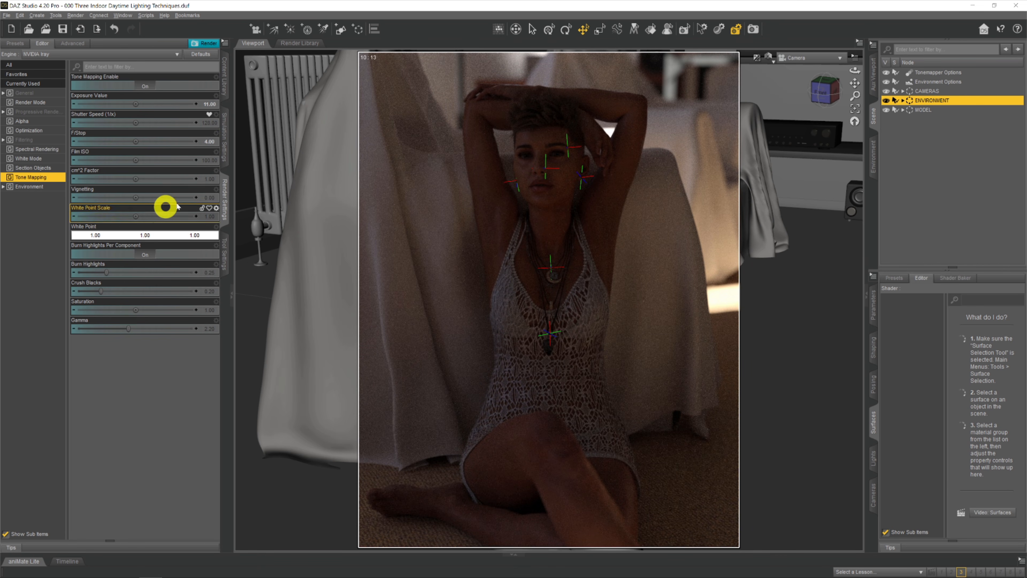
{"action": "left_click", "coordinate": [204, 146]}
{"action": "type", "text": "2"}
{"action": "key", "text": "Return"}
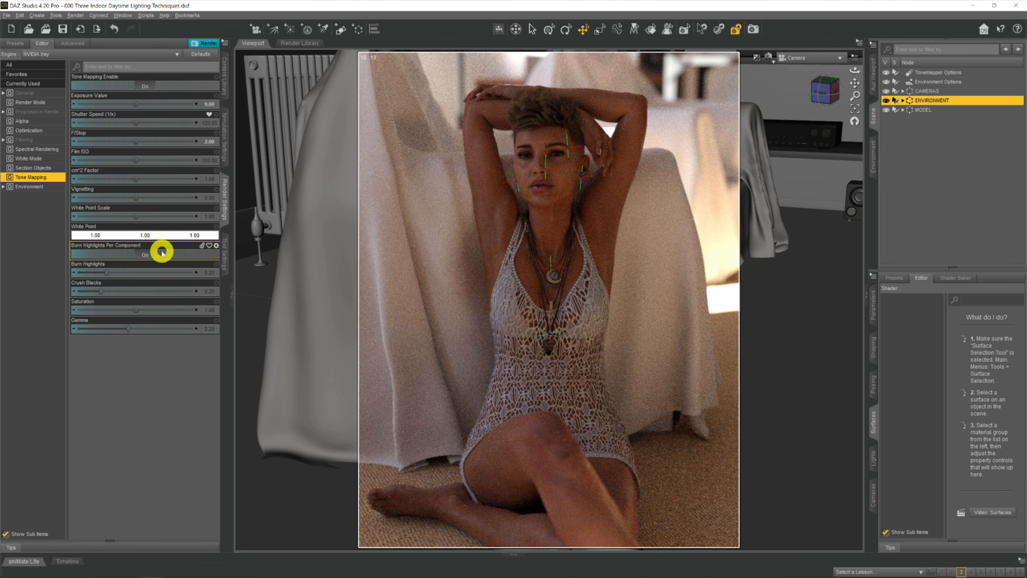
Try an F/Stop of 1, followed by 1.5, for the exposure.
{"action": "left_click", "coordinate": [209, 141]}
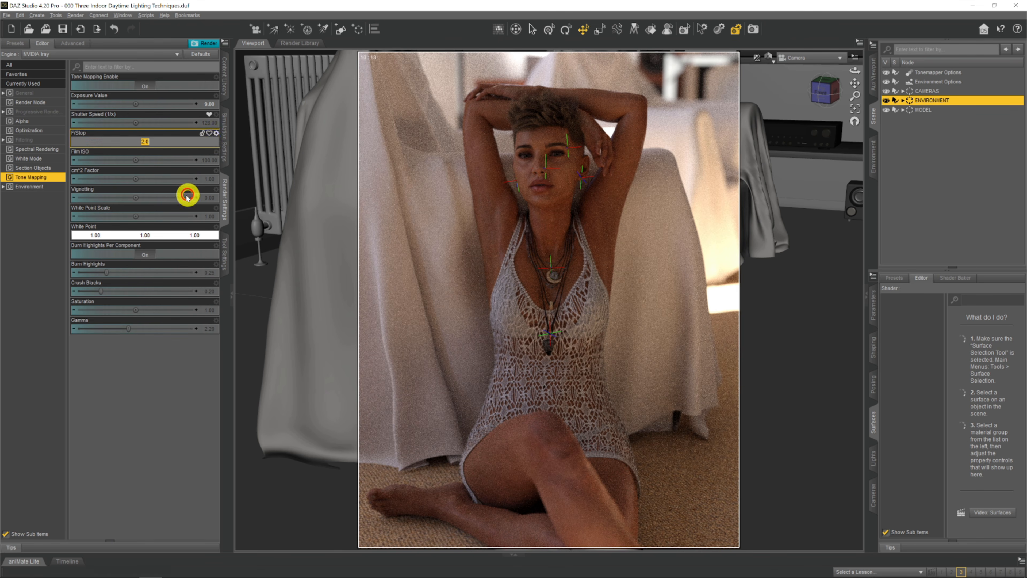
{"action": "key", "text": "Return"}
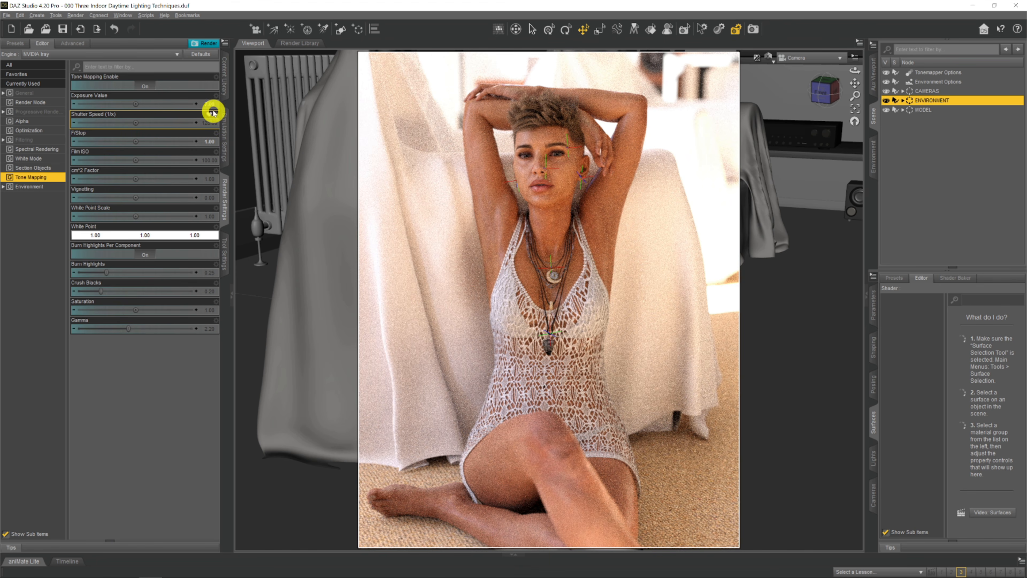
{"action": "left_click", "coordinate": [209, 142]}
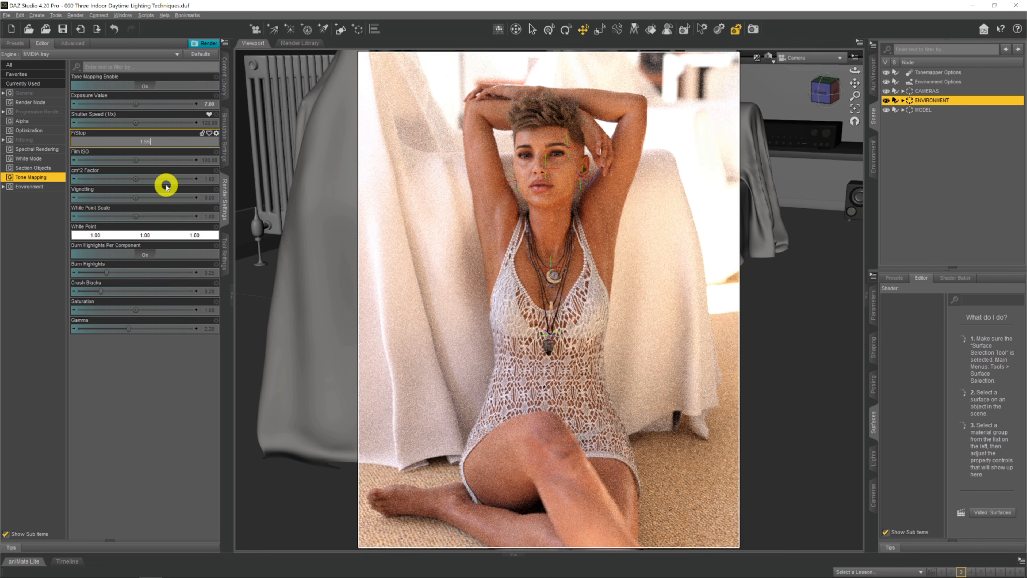
{"action": "type", "text": ".55"}
{"action": "key", "text": "BackSpace"}
{"action": "left_click", "coordinate": [158, 237]}
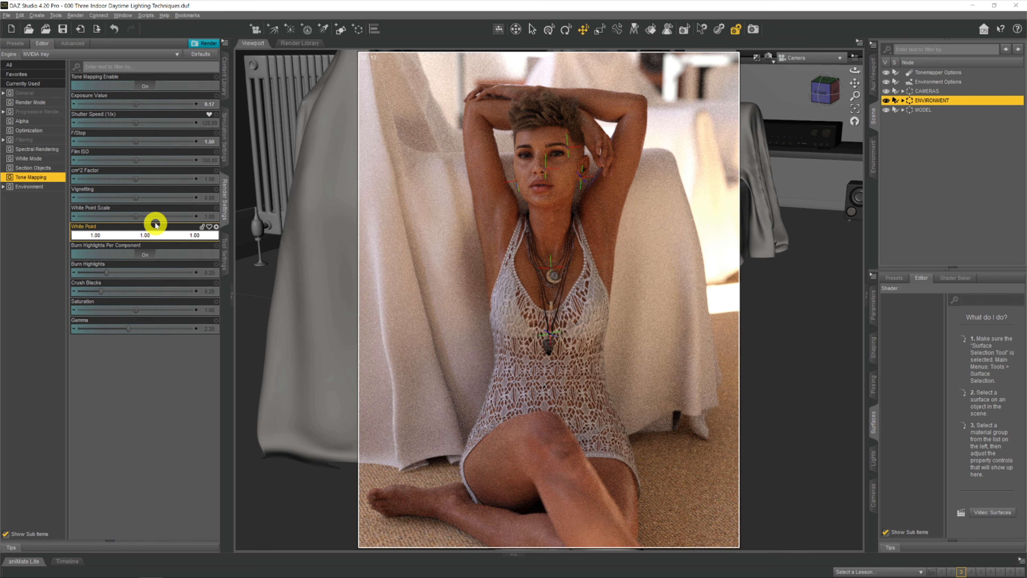
Restore the F/Stop to 8.
{"action": "left_click", "coordinate": [208, 143]}
{"action": "left_click", "coordinate": [209, 144]}
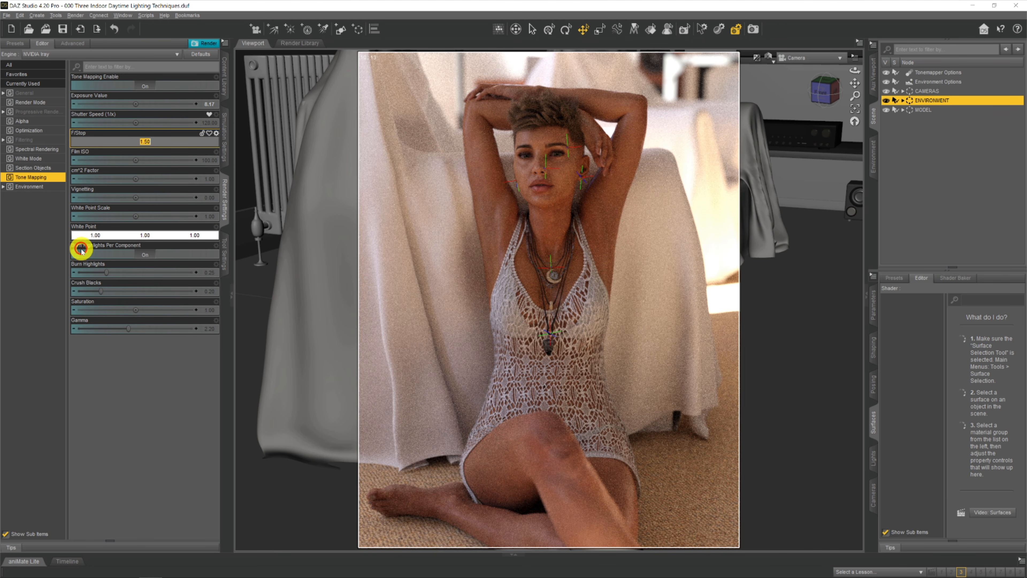
{"action": "type", "text": "8"}
{"action": "key", "text": "Return"}
{"action": "left_click", "coordinate": [151, 170]}
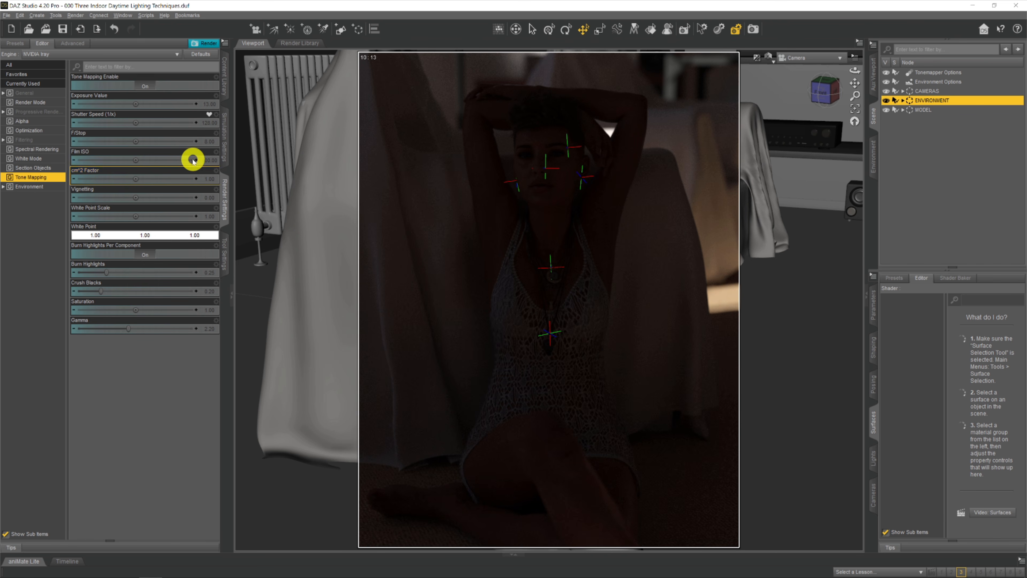
Try raising the Film ISO to 200, 400 and 800 to brighten the render.
{"action": "left_click", "coordinate": [205, 162]}
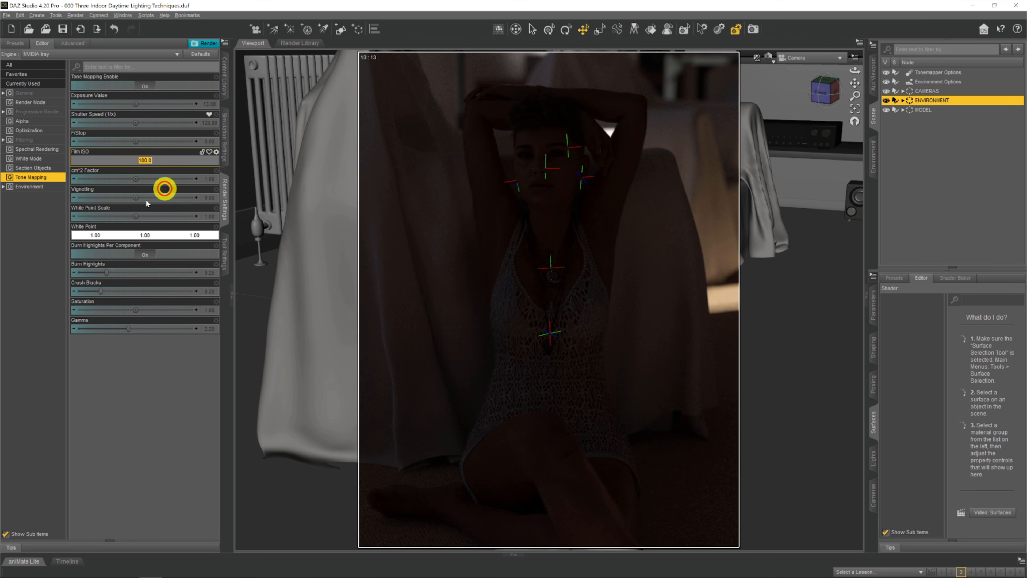
{"action": "type", "text": "200"}
{"action": "key", "text": "Return"}
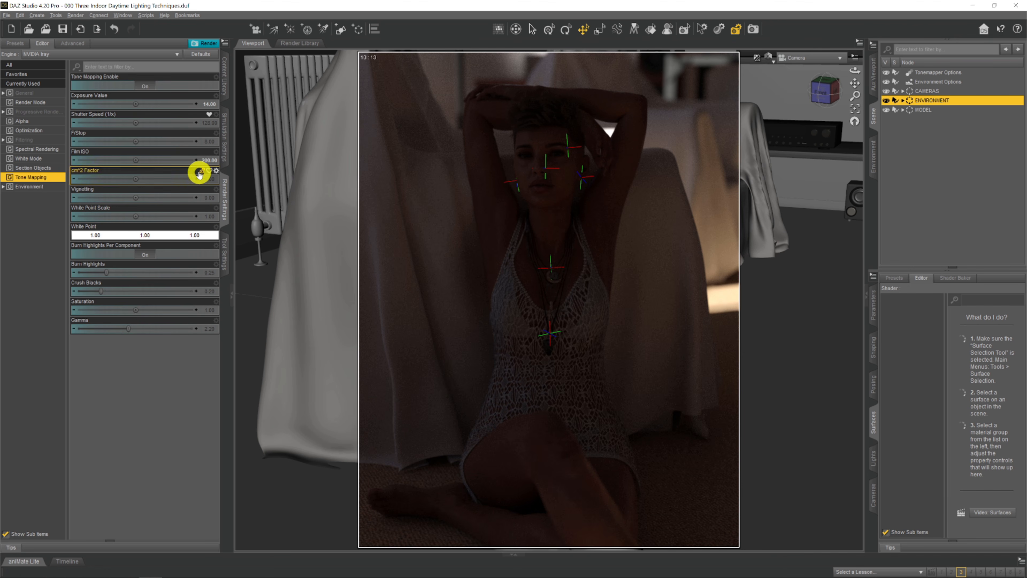
{"action": "type", "text": "400"}
{"action": "key", "text": "Return"}
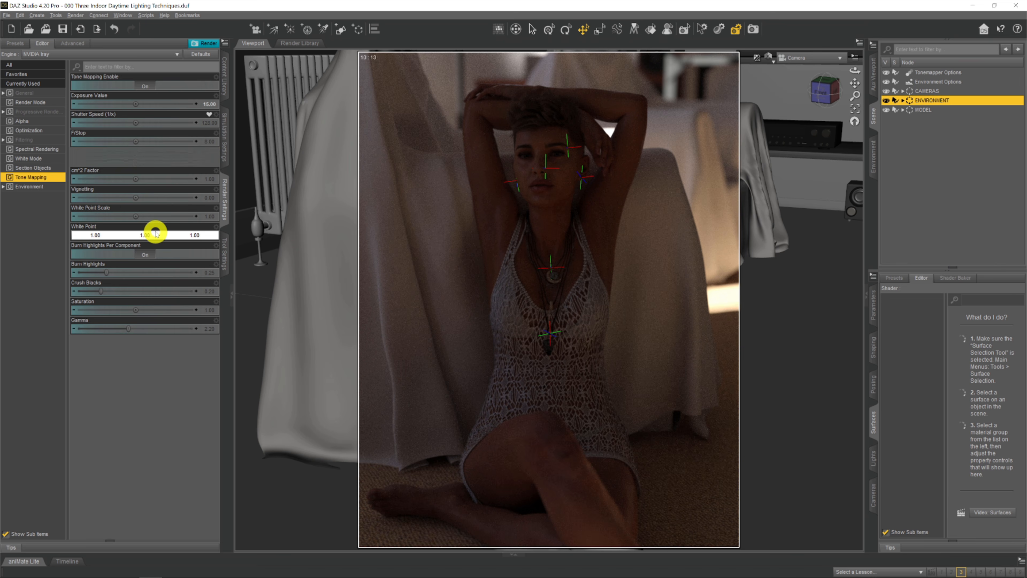
{"action": "left_click", "coordinate": [206, 161]}
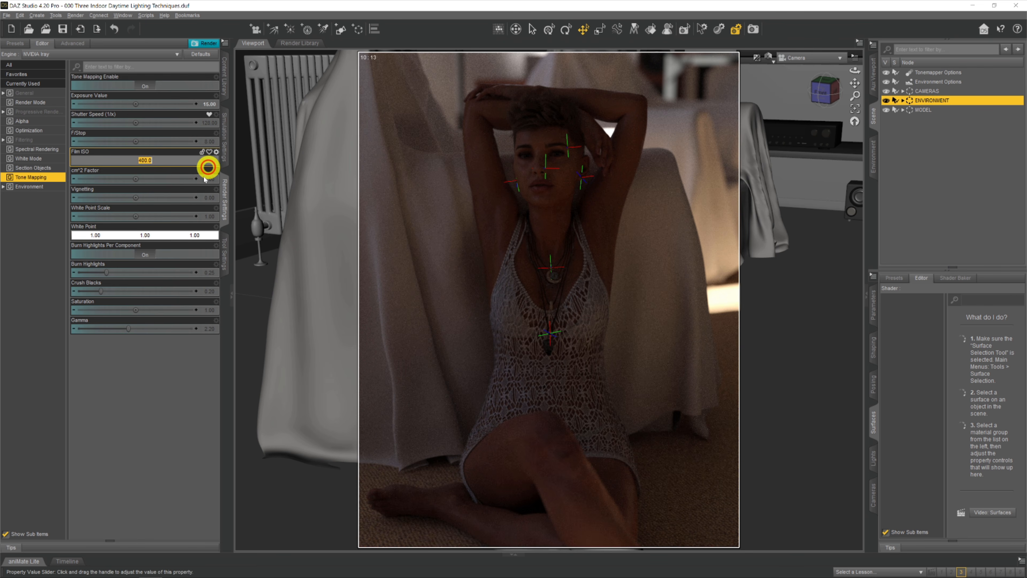
{"action": "type", "text": "5"}
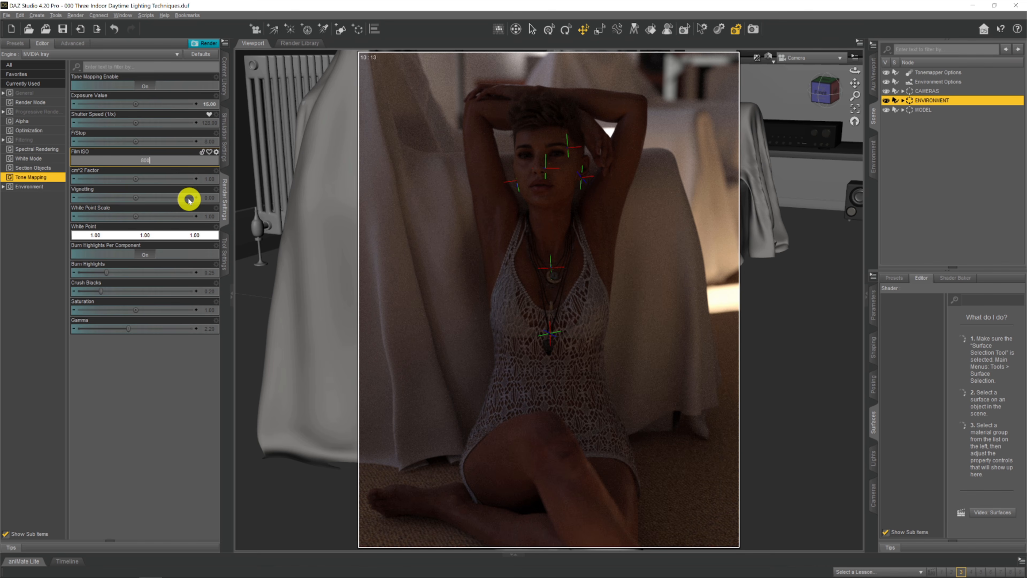
{"action": "type", "text": "00"}
{"action": "key", "text": "Return"}
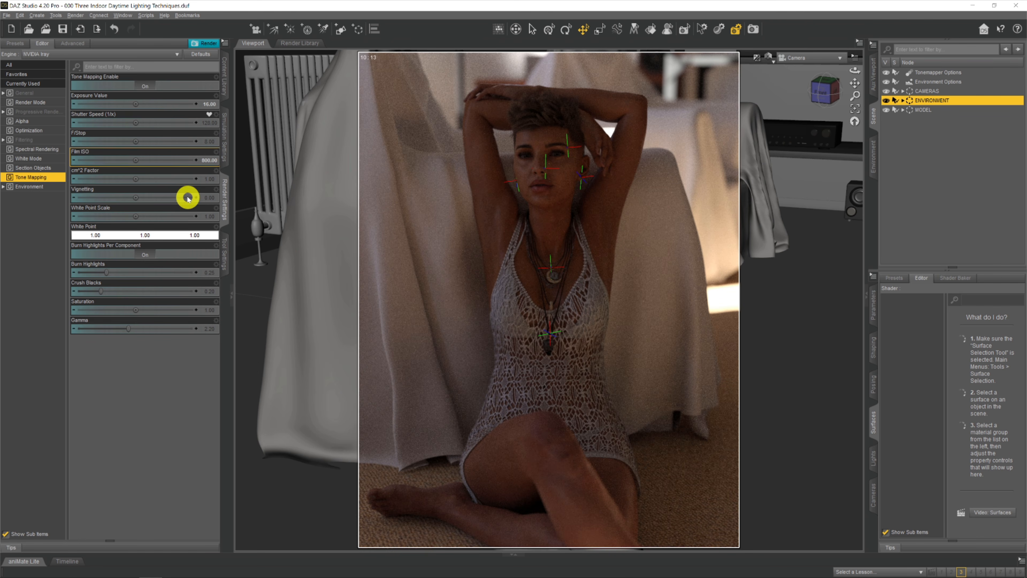
Try higher Film ISO values of 1600 and 2500.
{"action": "left_click", "coordinate": [206, 161]}
{"action": "type", "text": "160"}
{"action": "key", "text": "Return"}
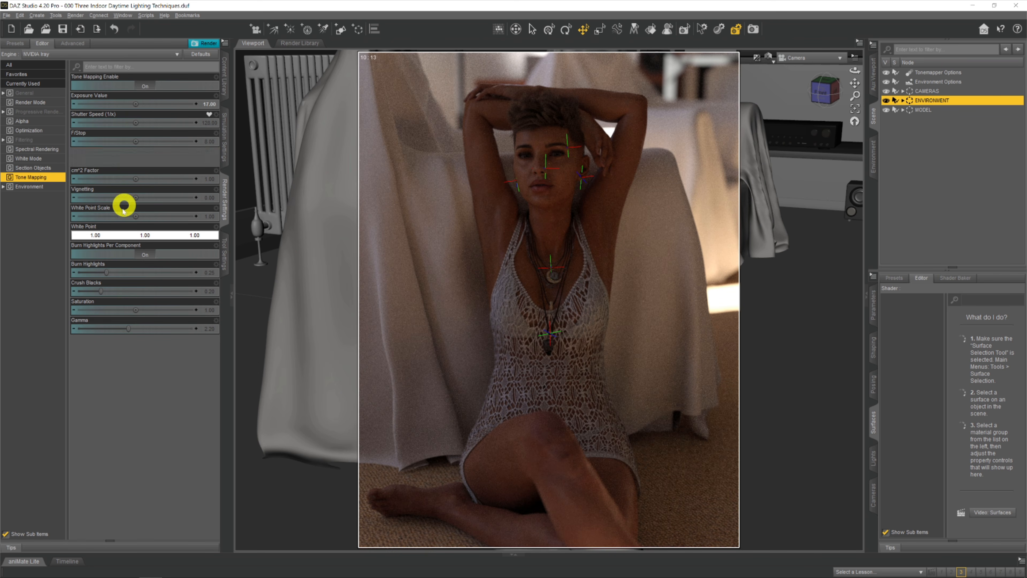
{"action": "left_click", "coordinate": [210, 161]}
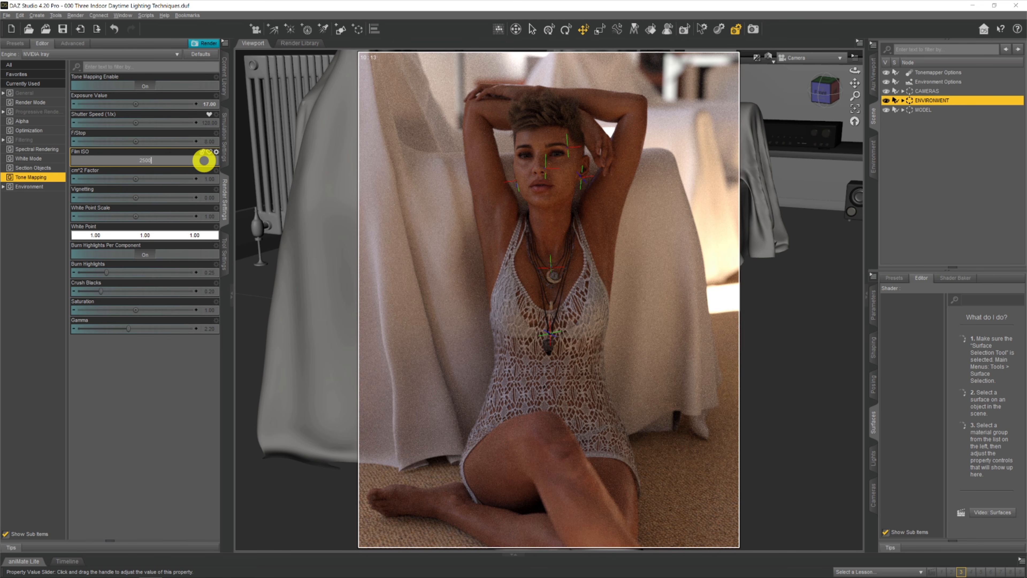
{"action": "type", "text": "2500"}
{"action": "key", "text": "Return"}
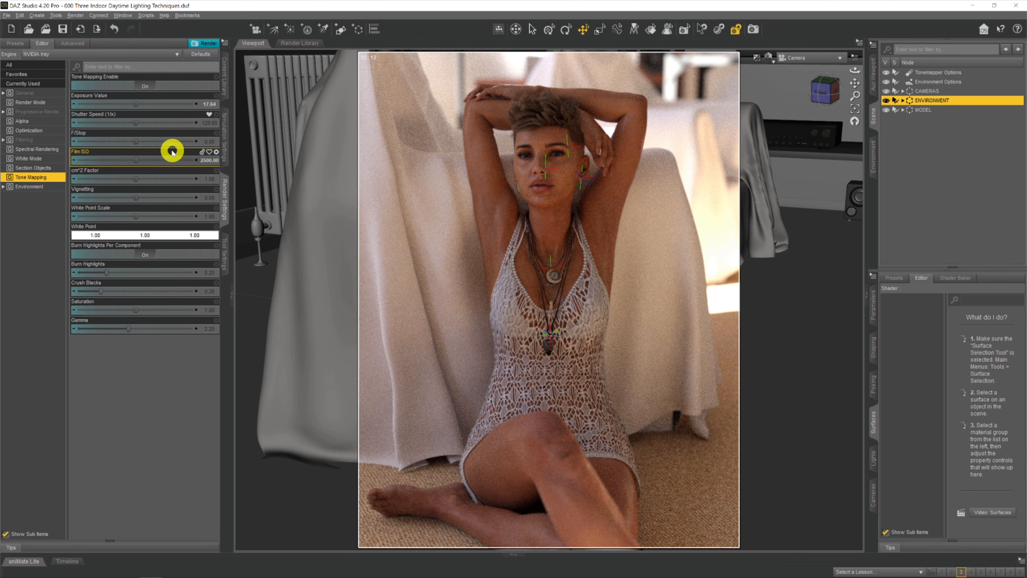
Set the Film ISO back to 100.
{"action": "left_click", "coordinate": [205, 161]}
{"action": "type", "text": "100"}
{"action": "key", "text": "Return"}
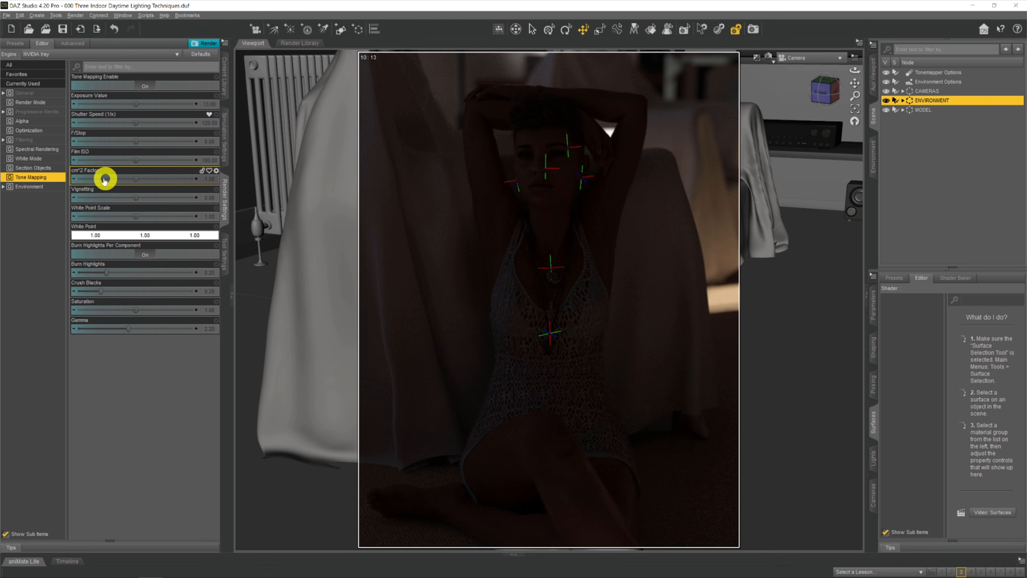
Set the Environment Map value to 75 in the Environment render settings.
{"action": "left_click", "coordinate": [53, 185]}
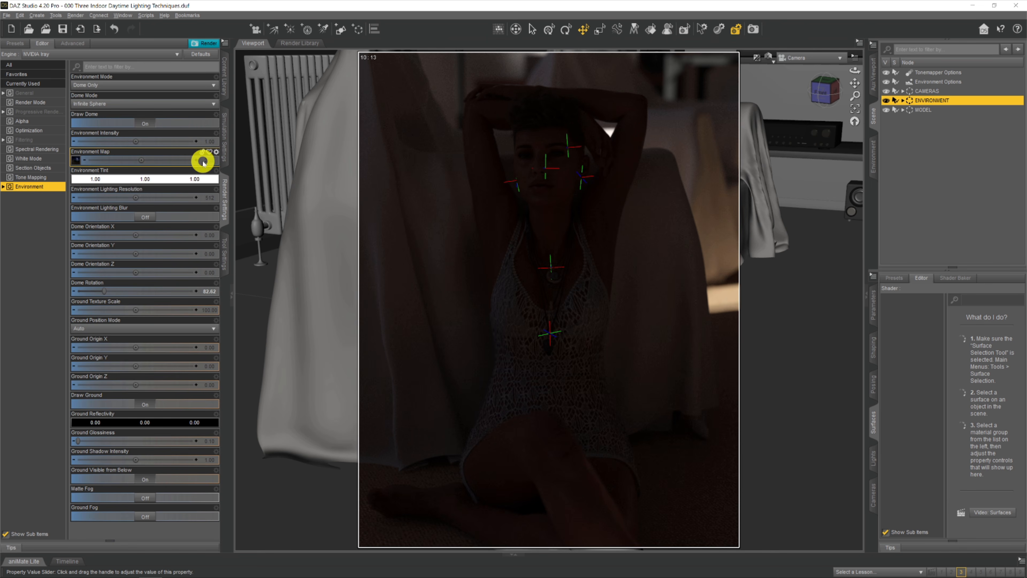
{"action": "left_click", "coordinate": [206, 161]}
{"action": "type", "text": "75"}
{"action": "key", "text": "Return"}
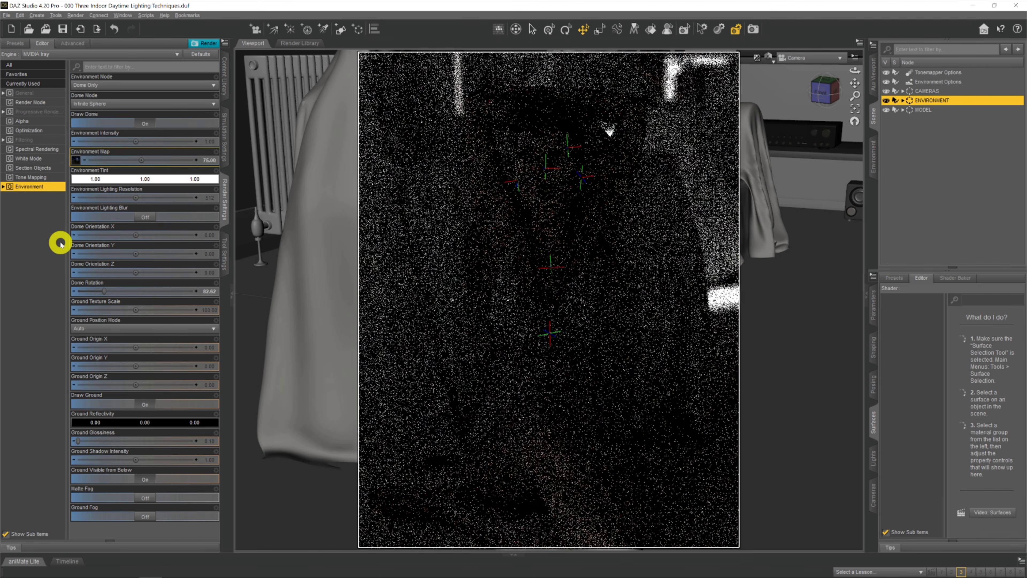